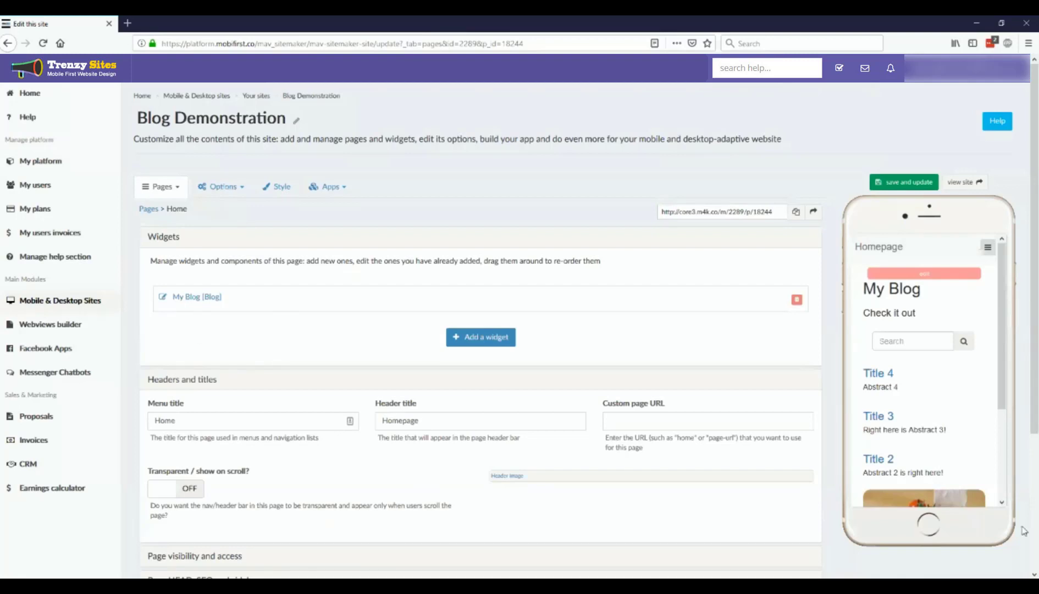
# - Check the widget library available for the Home page and open the existing My Blog widget for editing
pyautogui.scroll(-4, 910, 418)
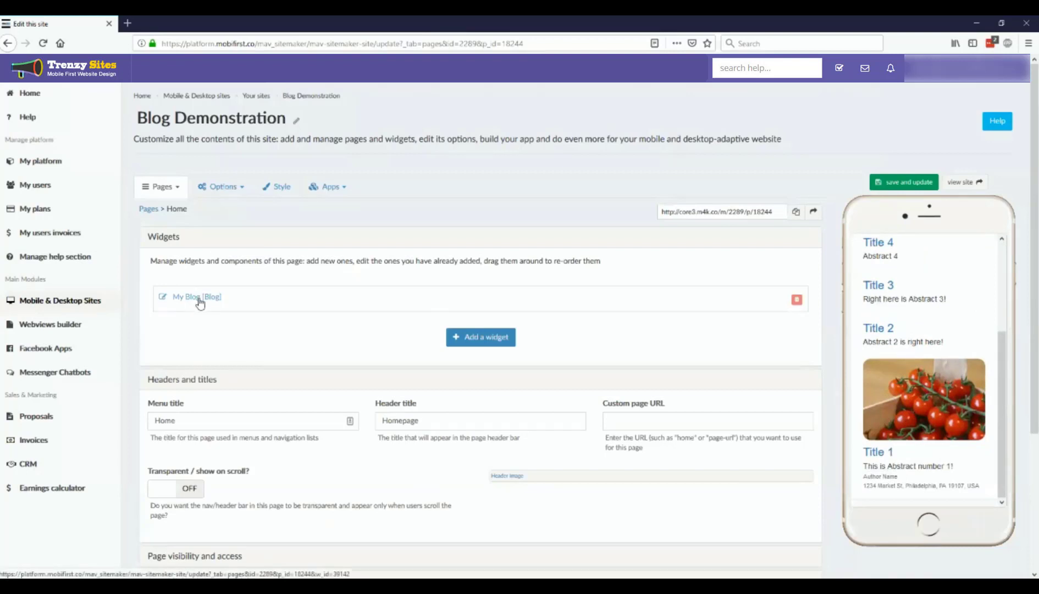
pyautogui.click(472, 333)
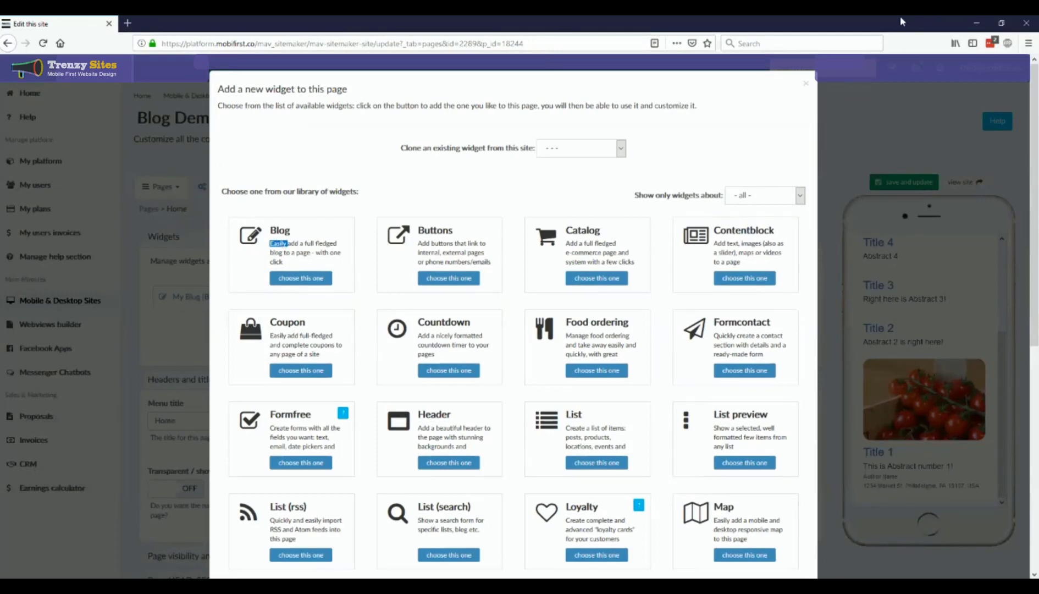
pyautogui.click(182, 296)
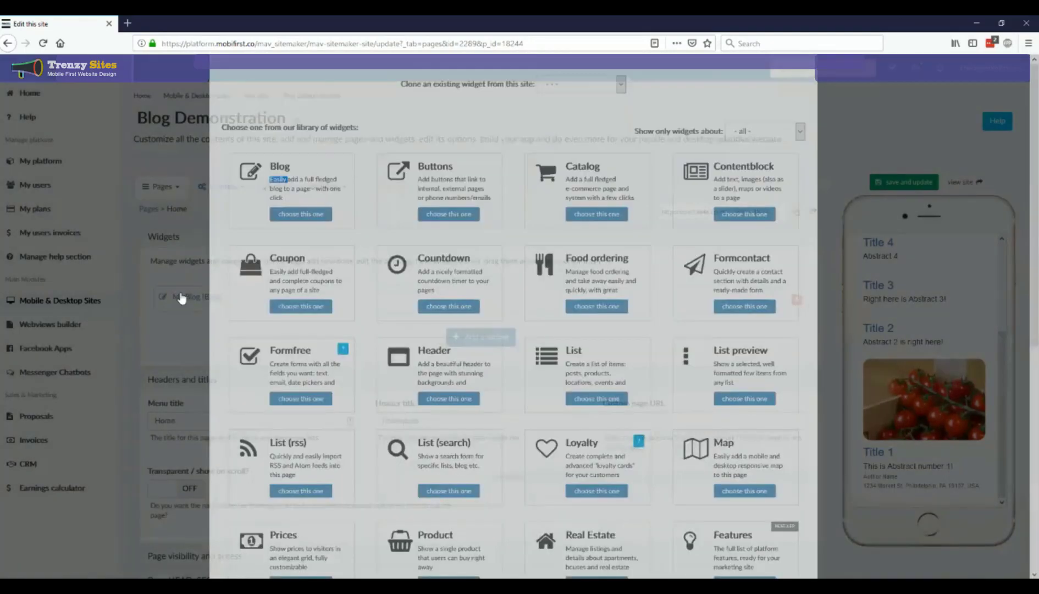
pyautogui.click(182, 297)
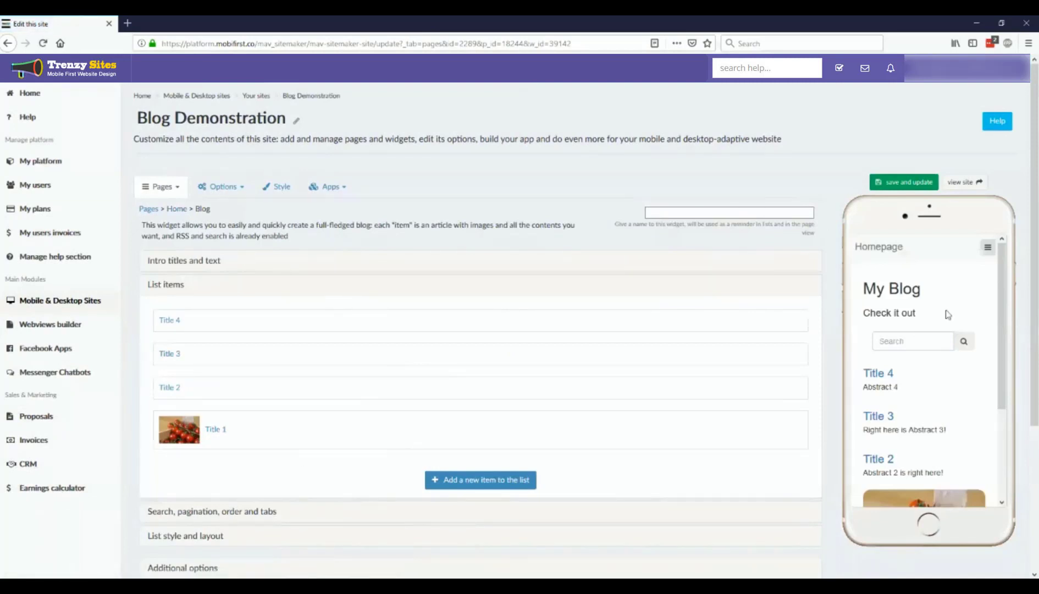
# - Compare the blog widget's list items with how the posts appear in the phone preview
pyautogui.scroll(-2, 962, 341)
pyautogui.scroll(-2, 362, 334)
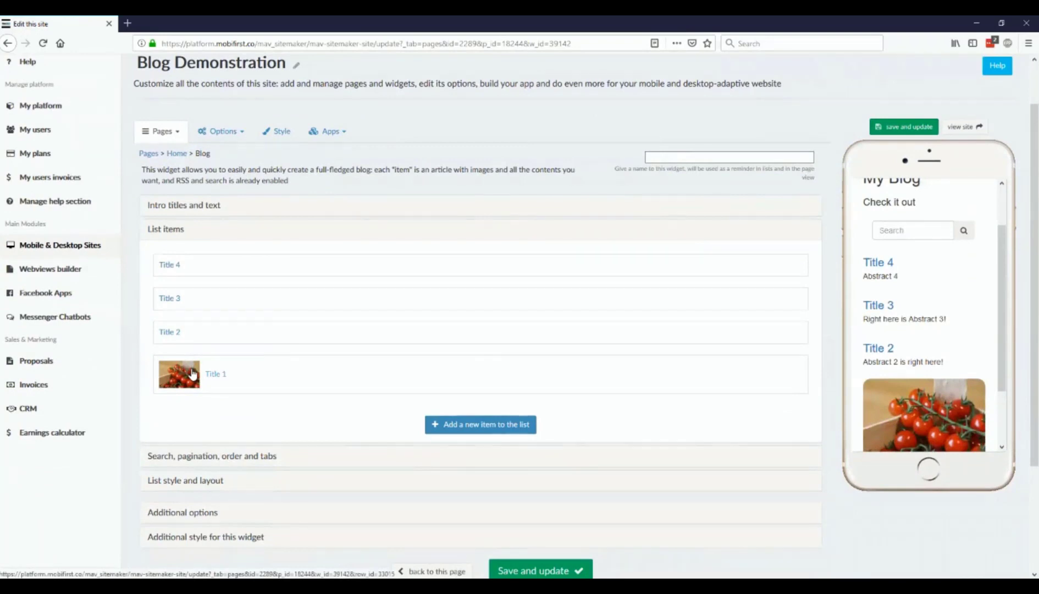
pyautogui.scroll(-3, 923, 386)
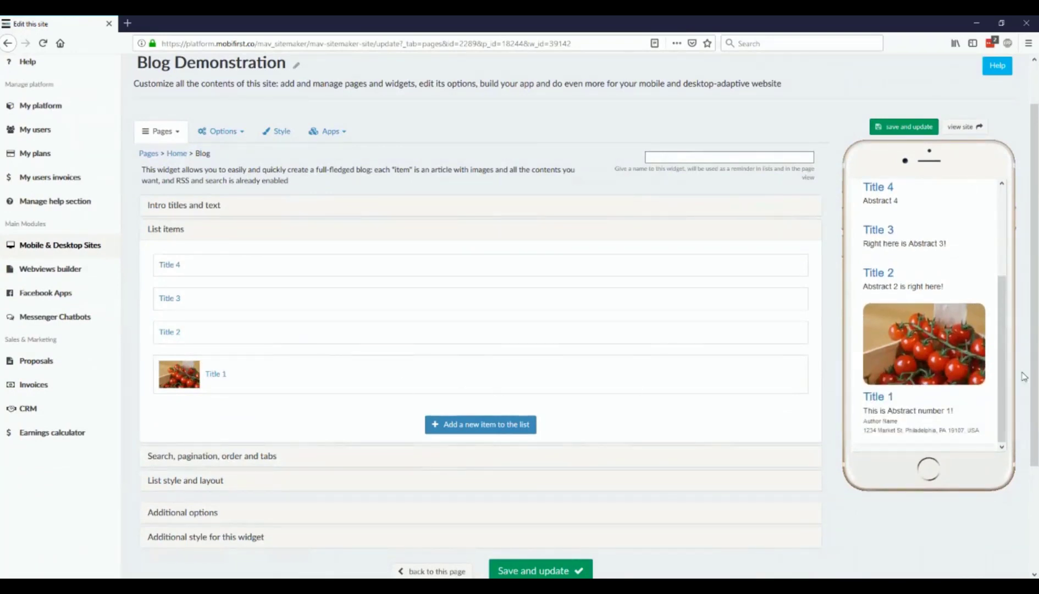
pyautogui.scroll(4, 914, 355)
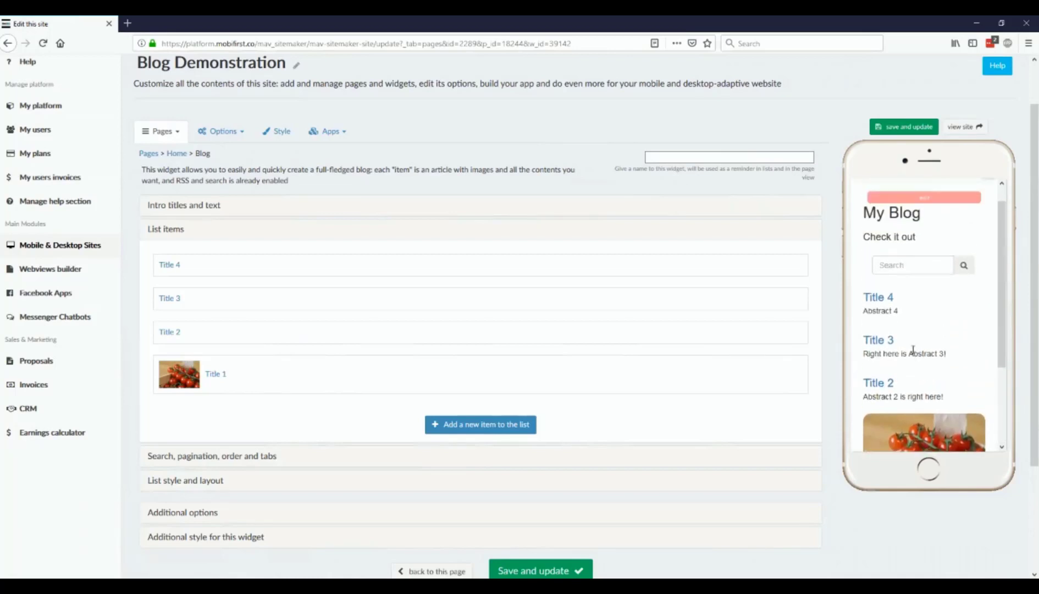
# - Review the blog's main title and sub-title in the Intro titles and text section
pyautogui.click(204, 208)
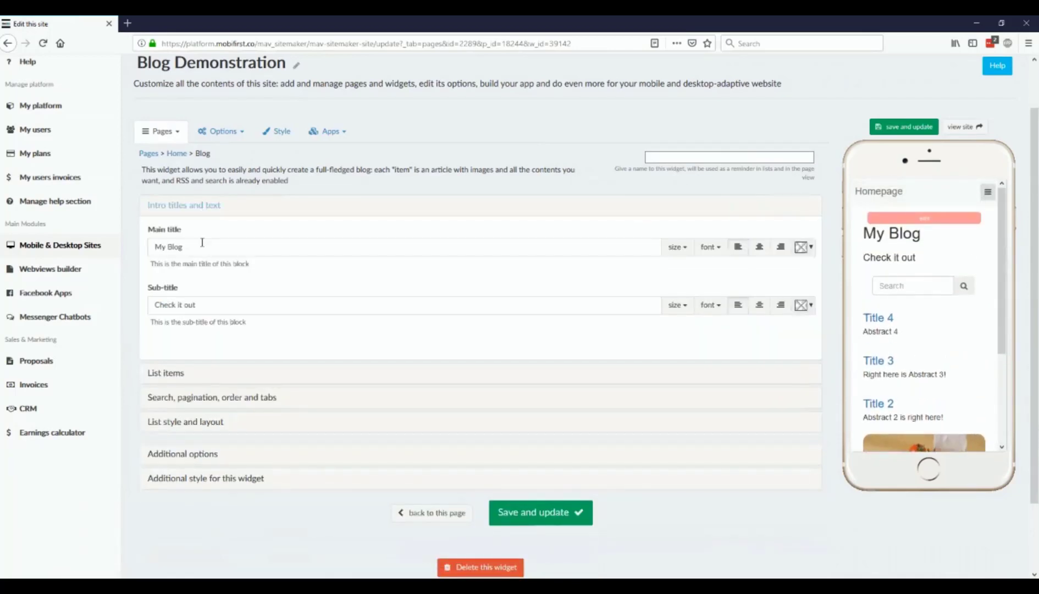
pyautogui.moveTo(204, 242); pyautogui.dragTo(135, 245)
pyautogui.moveTo(224, 305); pyautogui.dragTo(108, 296)
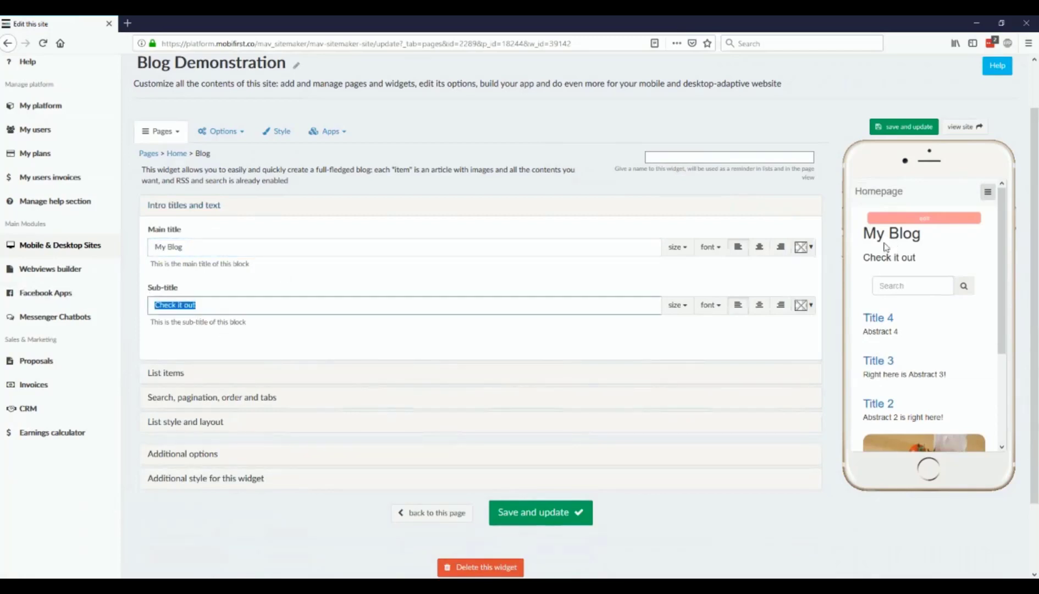
# - Add a new item to the blog widget's list items
pyautogui.click(164, 372)
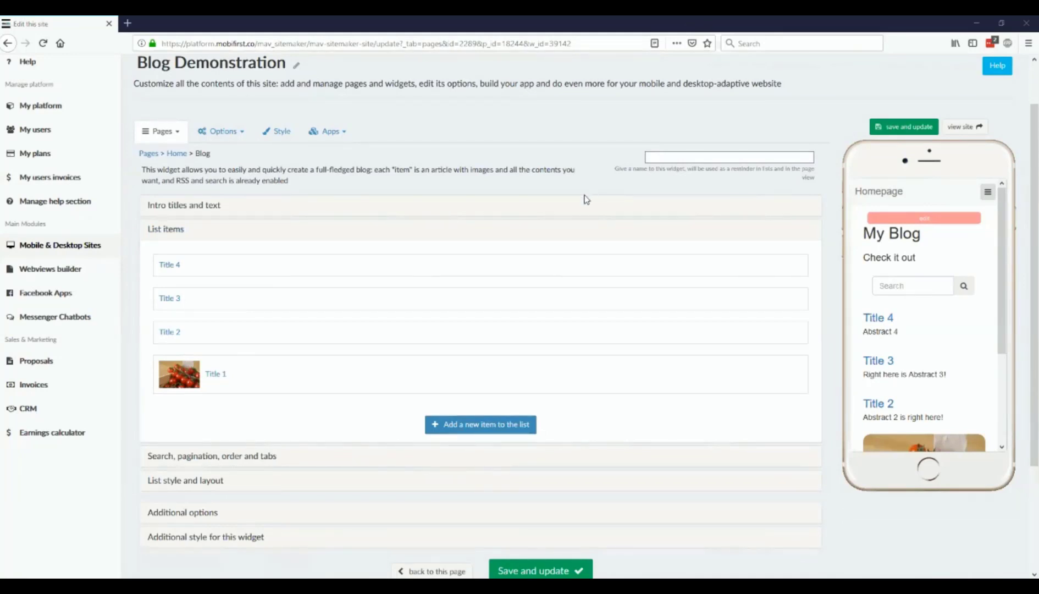
pyautogui.scroll(-4, 337, 413)
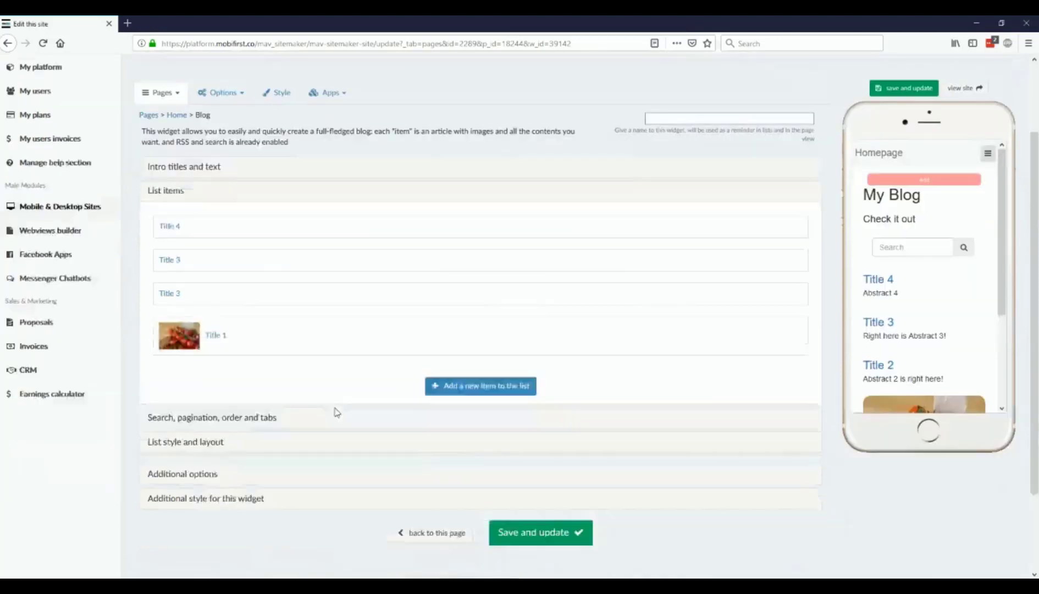
pyautogui.scroll(1, 230, 292)
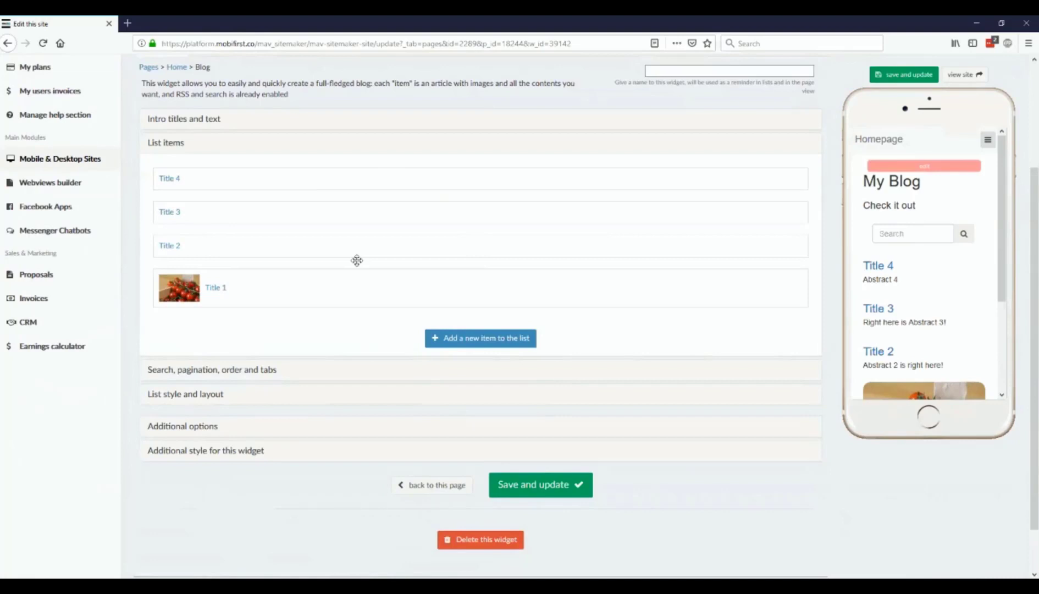
pyautogui.click(455, 343)
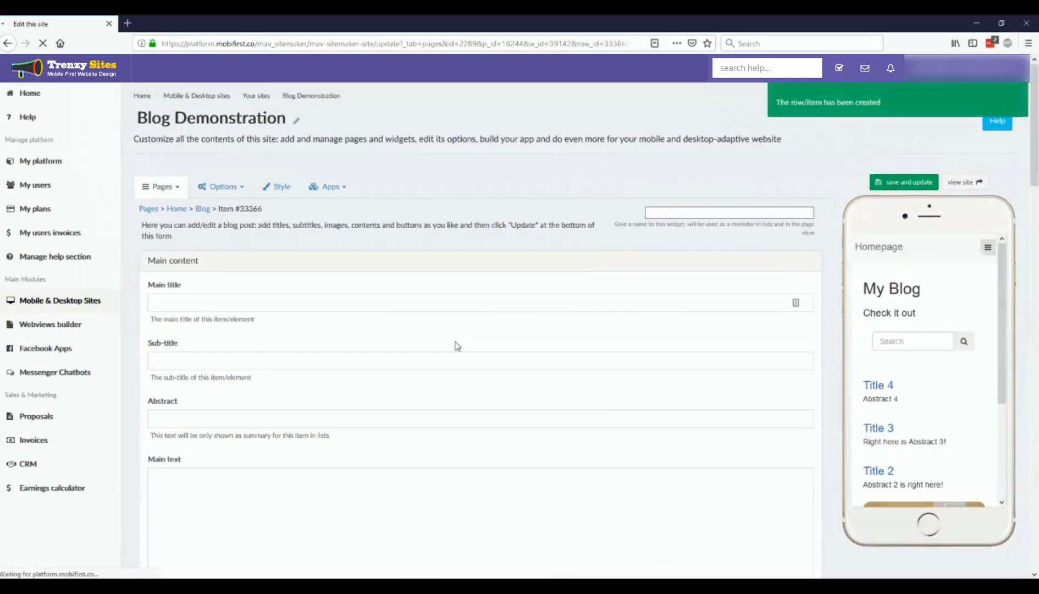
# - Fill in the new post's main title as "Title", sub-title as "Subtitle" and abstract as "Abstract 5"
pyautogui.click(384, 304)
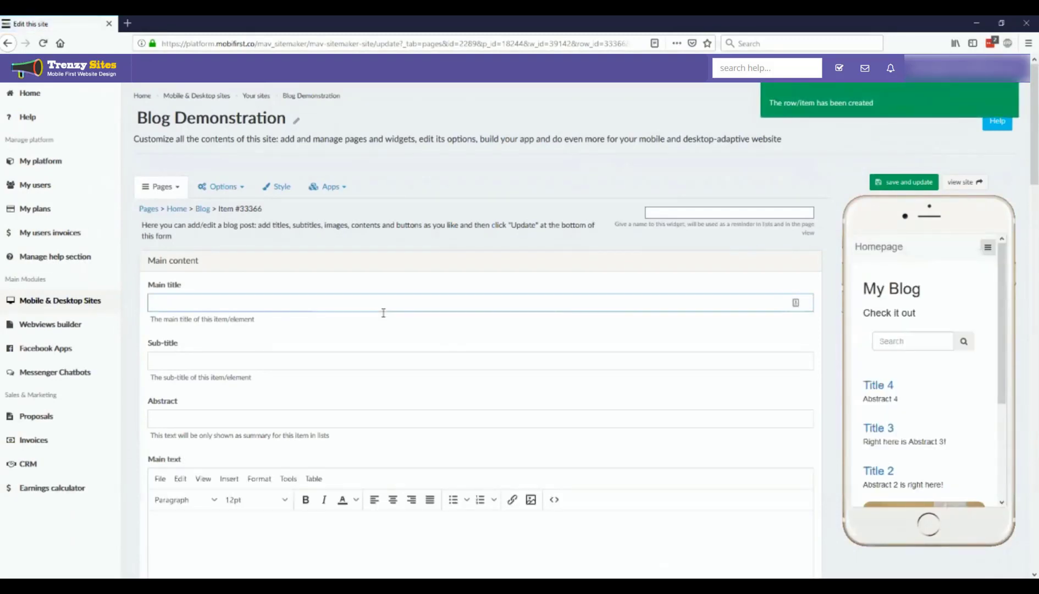
pyautogui.press('Tab')
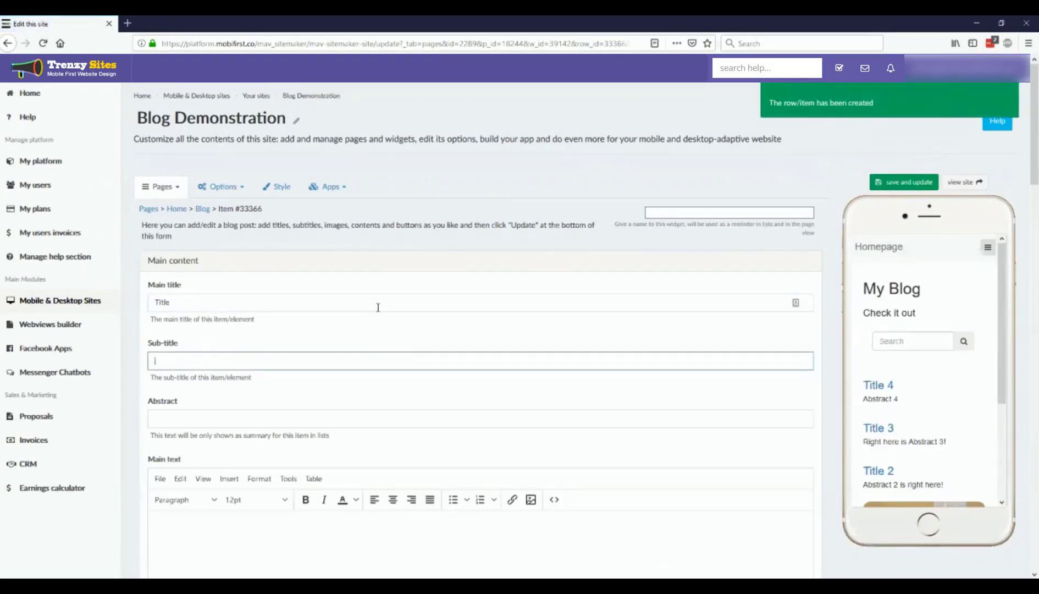
pyautogui.write('Subtitle')
pyautogui.scroll(-2, 377, 307)
pyautogui.click(356, 308)
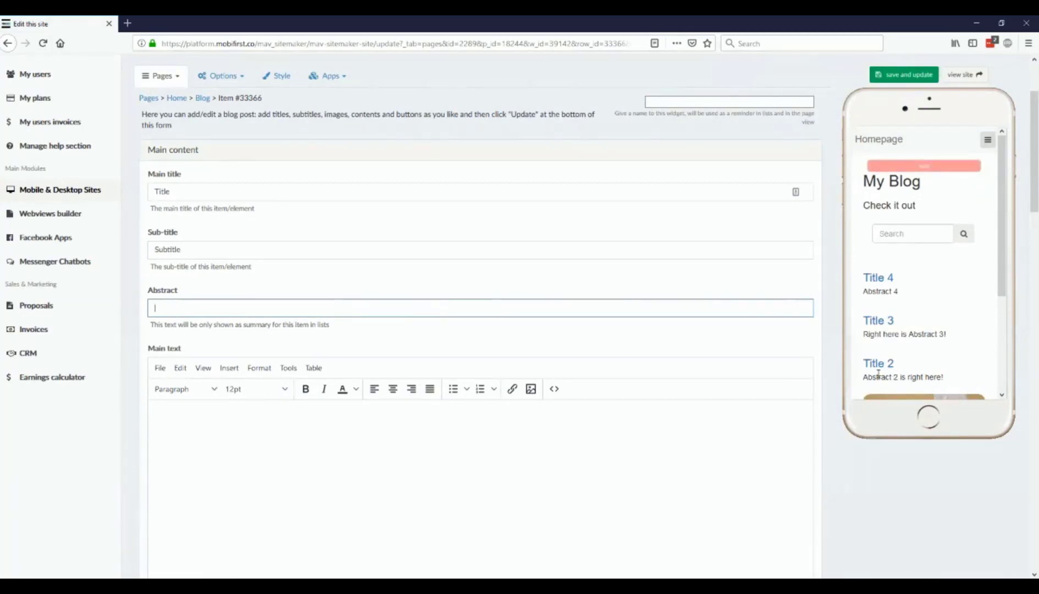
# - View the Title 2 post in the phone preview and close it again
pyautogui.scroll(-2, 878, 374)
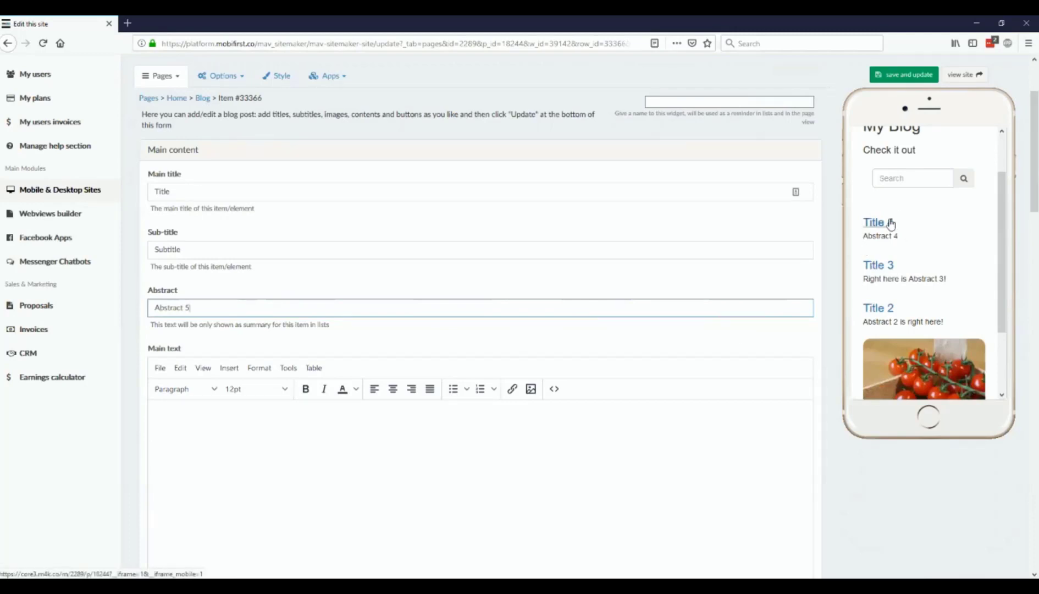
pyautogui.click(880, 311)
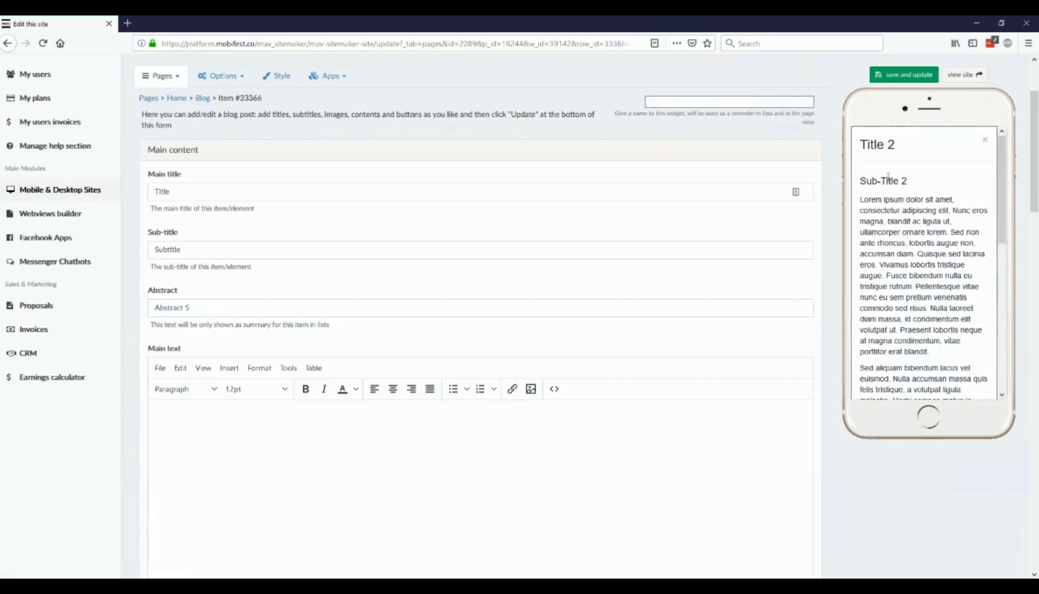
pyautogui.click(985, 139)
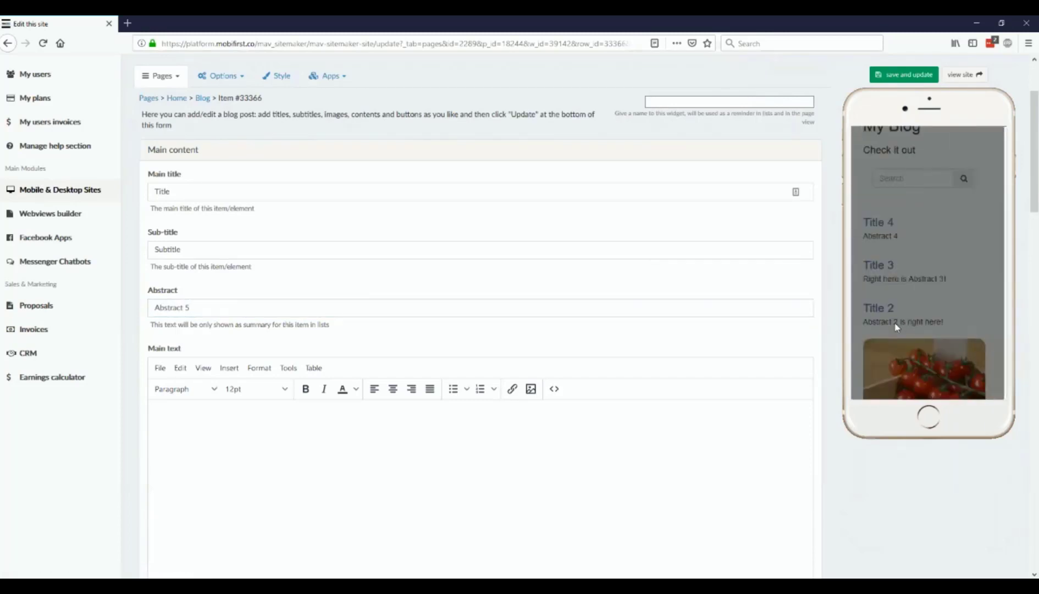
# - Insert three paragraphs of text starting with "Lorem ipsum dolor sit amet" as the post's main text and save the post
pyautogui.click(542, 479)
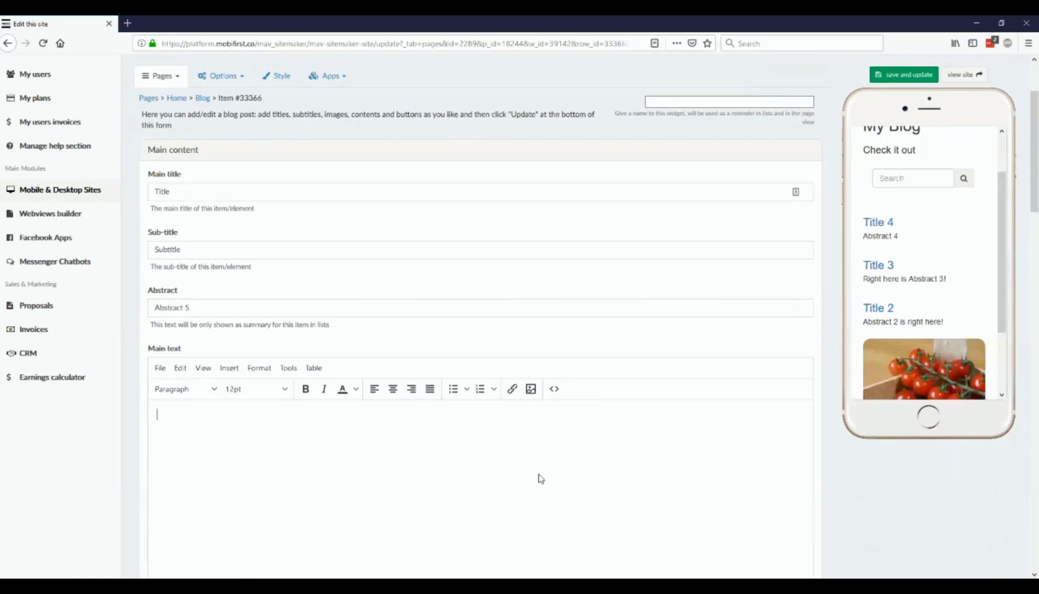
pyautogui.scroll(-2, 506, 418)
pyautogui.write('Lorem ipsum dolor sit amet, consectetur adipiscing elit. Nunc eros magna, blandit ac ligula ut, ullamcorper ornare lorem. Sed non ante rhoncus, lobortis augue non, accumsan diam. Quisque sed lacinia eros. Vivamus lobortis tristique augue. Fusce bibendum nulla eu tristique rutrum. Pellentesque vitae nunc eu sem pretium venenatis commodo sed risus. Nulla laoreet diam massa, id condimentum elit volutpat ut. Praesent lobortis neque at magna condimentum, vitae porttitor erat blandit.  Sed aliquam bibendum lacus vel euismod. Nulla accumsan massa quis felis tristique, a volutpat ligula molestie. Morbi semper, metus in dignissim porttitor, diam urna ultricies dolor, id egestas ipsum tellus nec dui. Etiam hendrerit ex faucibus augue tincidunt porttitor. Ut id sem lobortis, auctor eros nec, malesuada mauris. Donec placerat congue auctor. Sed facilisis volutpat dictum.  Integer sagittis nunc id pellentesque vestibulum. Sed id risus finibus, pretium dolor quis, sagittis nunc. Donec bibendum odio ac enim maximus, a facilisis arcu semper. Cras pretium est neque. In ultrices diam eu nulla porta volutpat. Suspendisse turpis metus, interdum et nisl ut, accumsan cursus quam. Aliquam vestibulum ante massa, non vulputate purus tempus vel. Integer condimentum viverra dictum. Mauris tortor turpis, fermentum quis eleifend ut, ornare a ligula. Mauris non quam a metus ornare tempor id quis libero. Integer vulputate lorem eget tempor aliquet. Pellentesque ut quam tempus, ornare orci et, convallis est.')
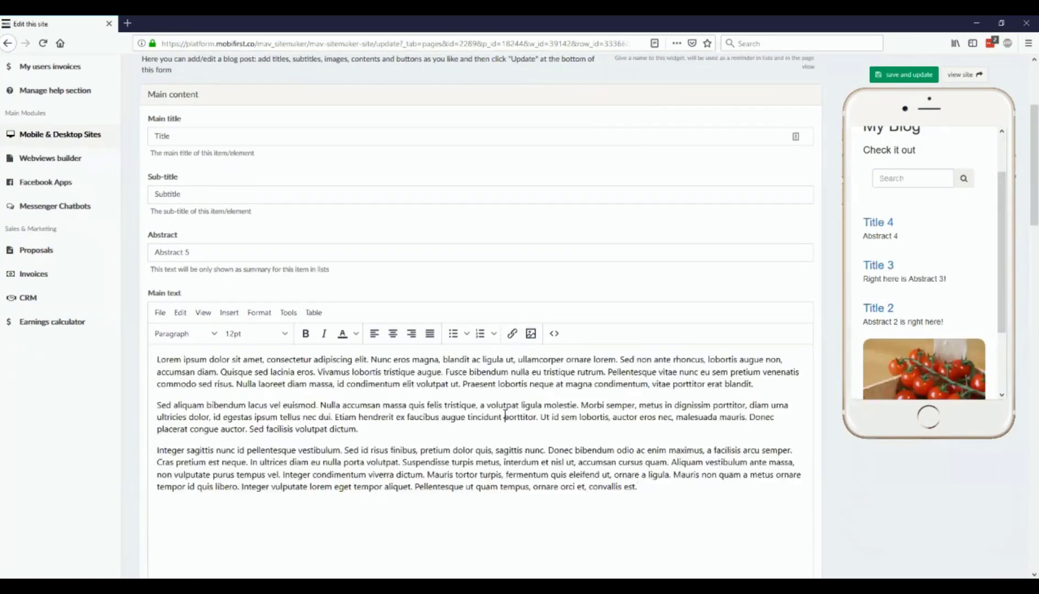
pyautogui.click(938, 75)
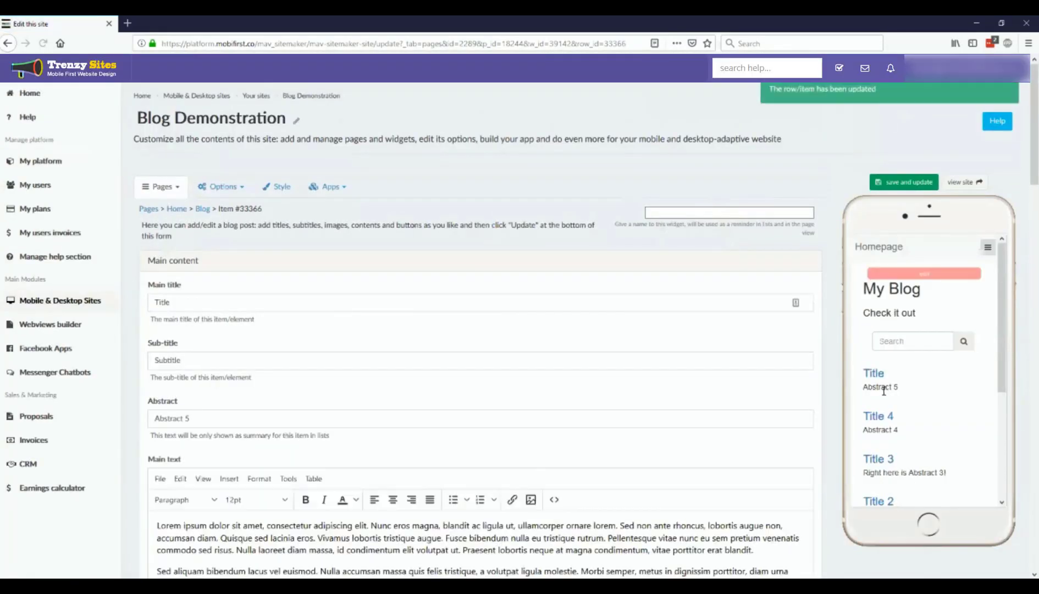
# - Change the post's main title to "Title 5" and save the update
pyautogui.click(362, 300)
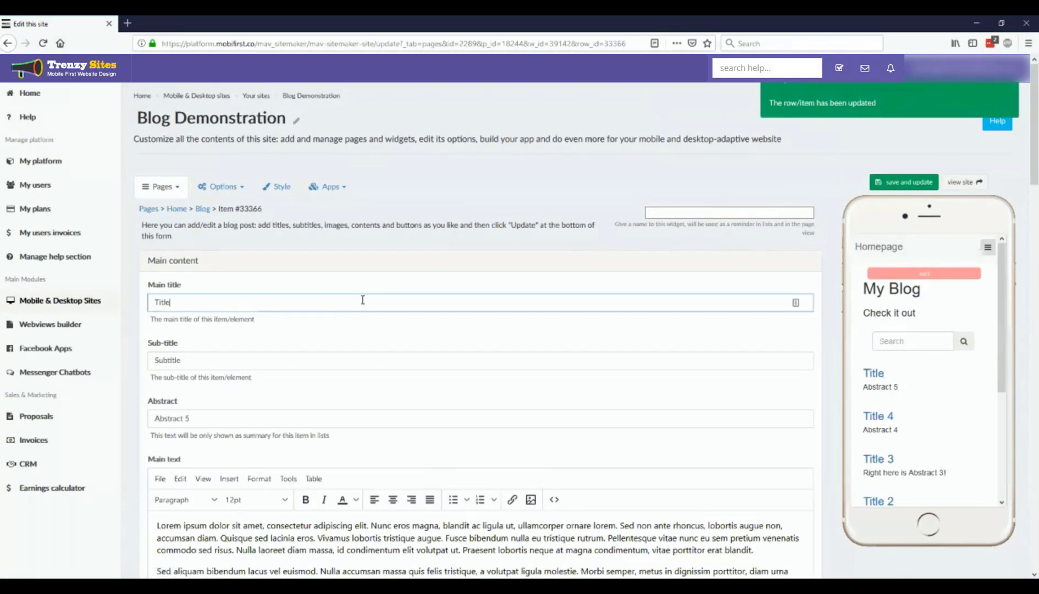
pyautogui.write('5')
pyautogui.click(886, 185)
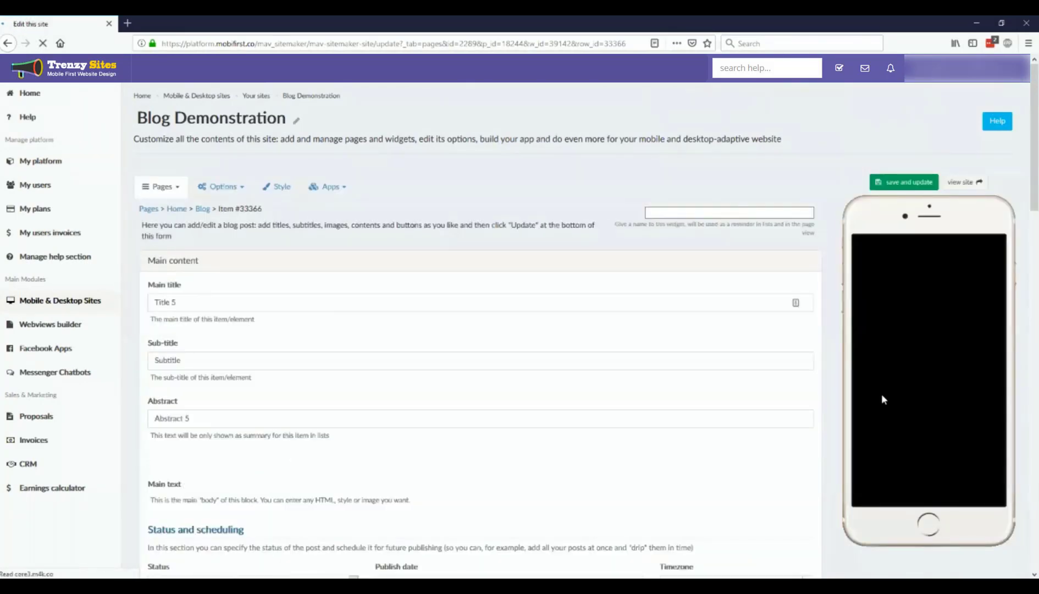
# - Read through the Title 5 post in the phone preview and close it
pyautogui.click(887, 378)
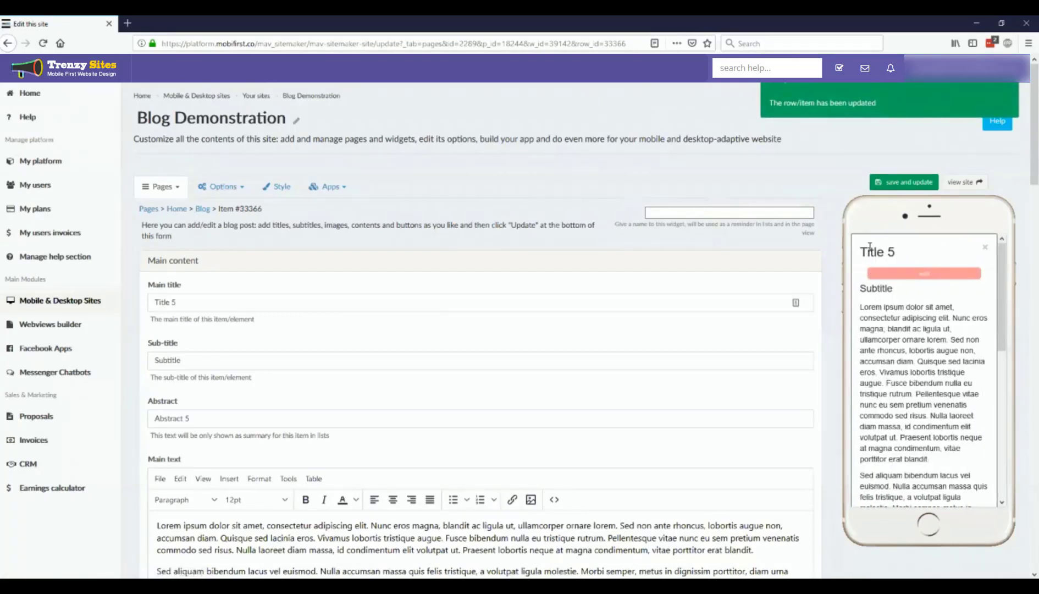
pyautogui.scroll(-5, 902, 352)
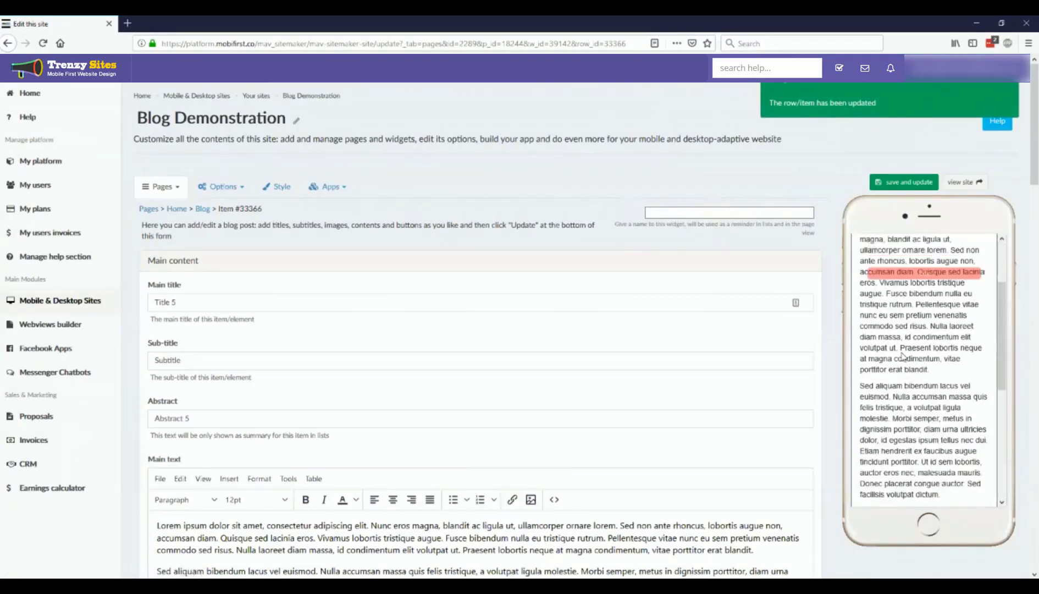
pyautogui.scroll(5, 895, 381)
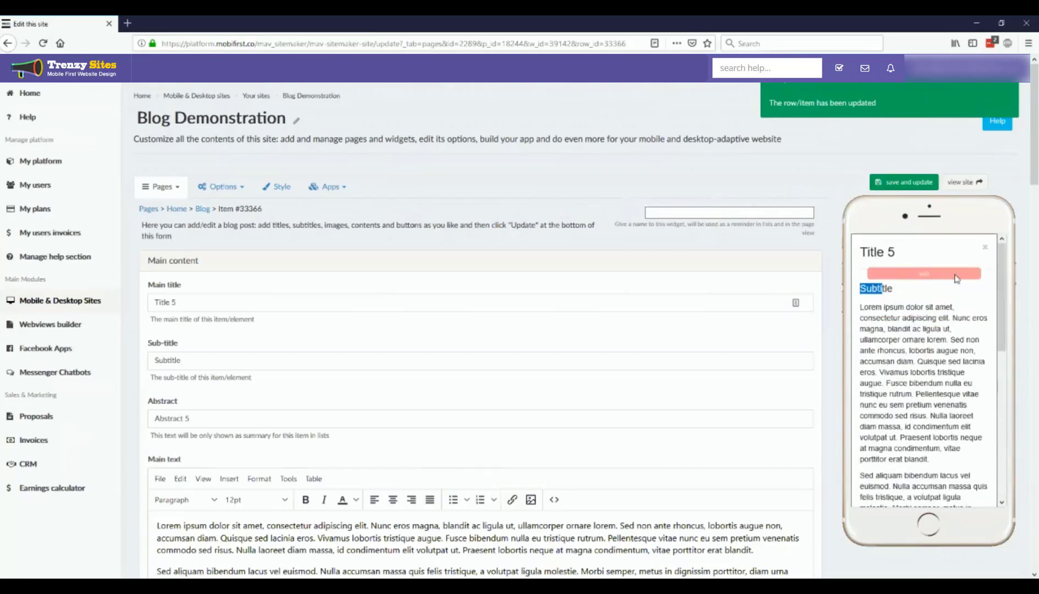
pyautogui.click(988, 248)
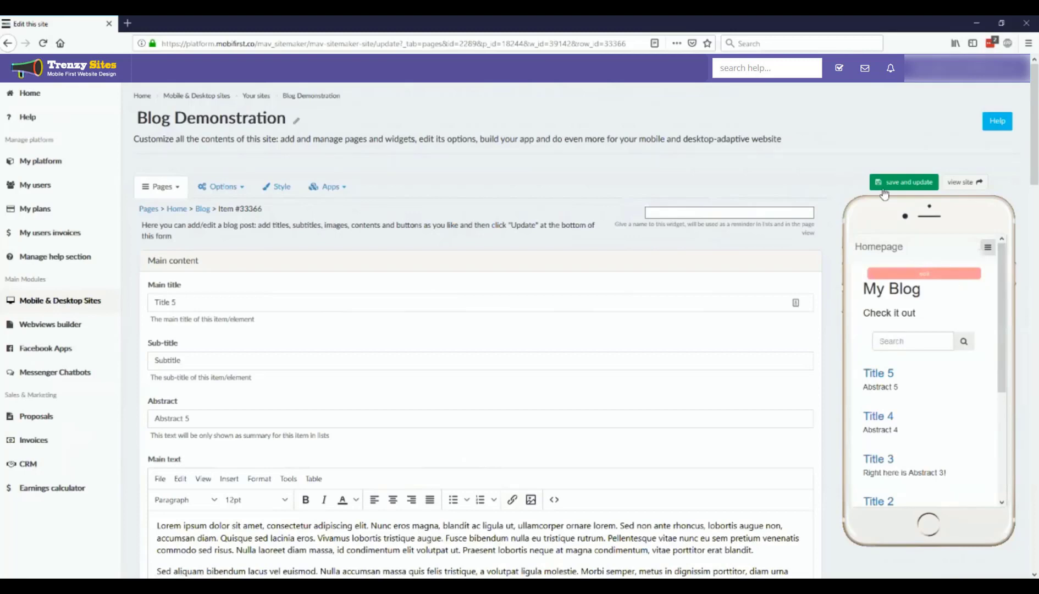
# - Examine the blog list in the phone preview and the post's Status options under Status and scheduling
pyautogui.scroll(-1, 468, 247)
pyautogui.scroll(-4, 468, 247)
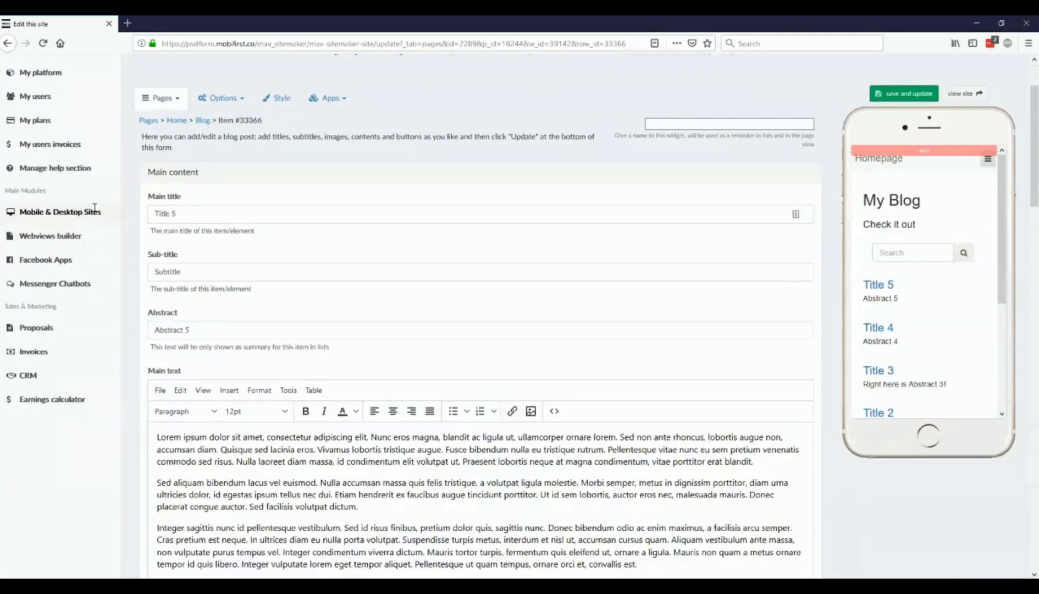
pyautogui.scroll(-1, 898, 320)
pyautogui.scroll(-3, 898, 321)
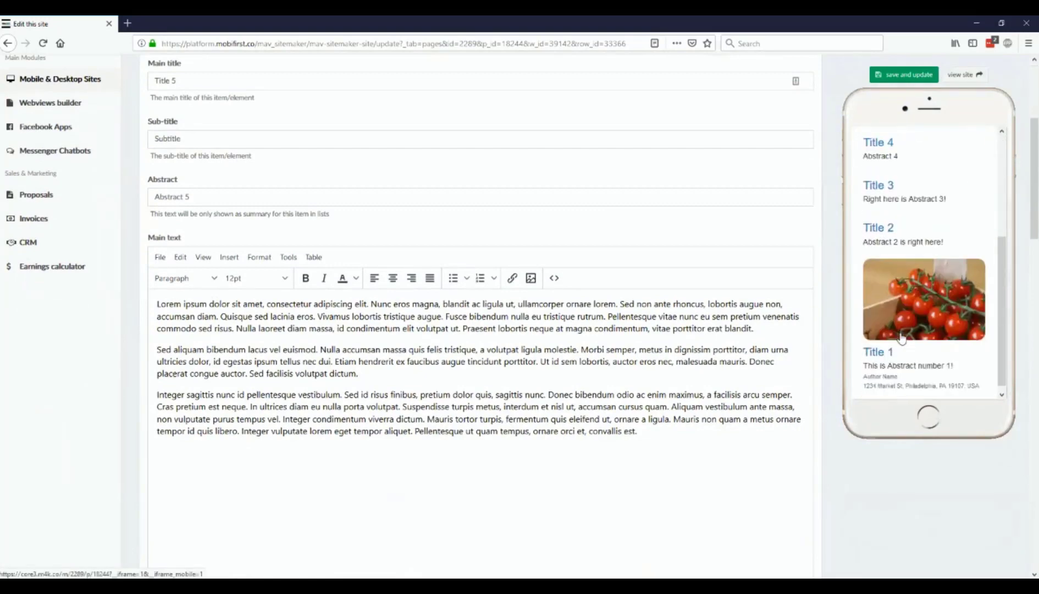
pyautogui.scroll(4, 897, 321)
pyautogui.scroll(1, 552, 295)
pyautogui.scroll(-5, 552, 296)
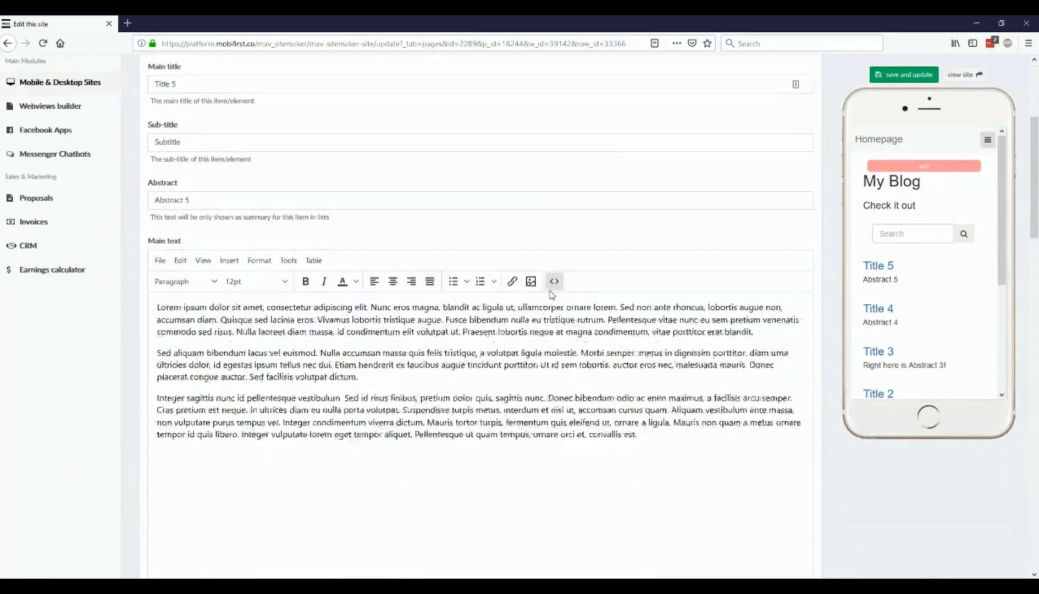
pyautogui.scroll(-3, 548, 295)
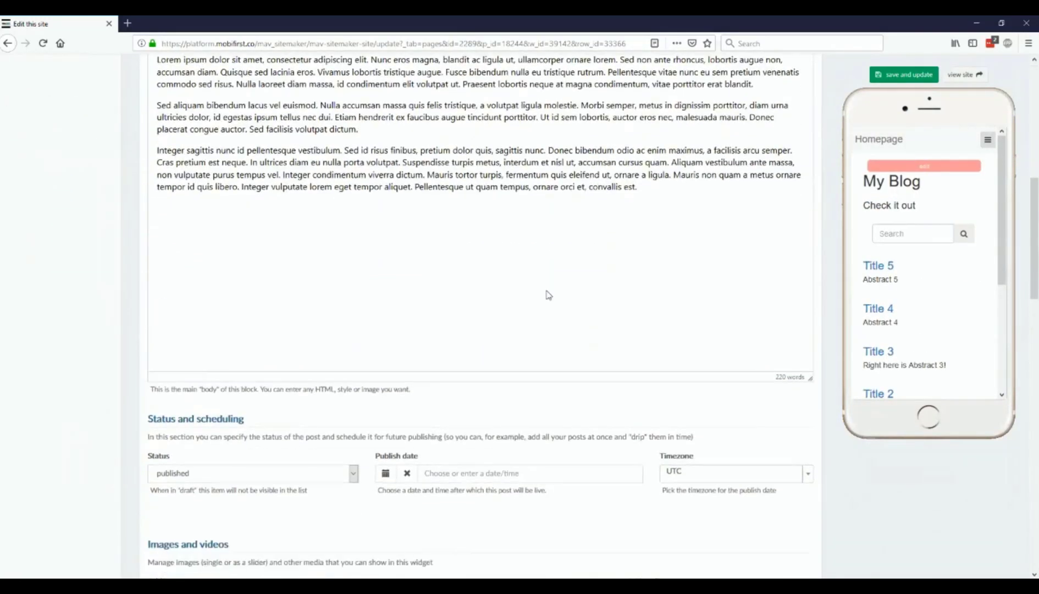
pyautogui.scroll(-1, 547, 292)
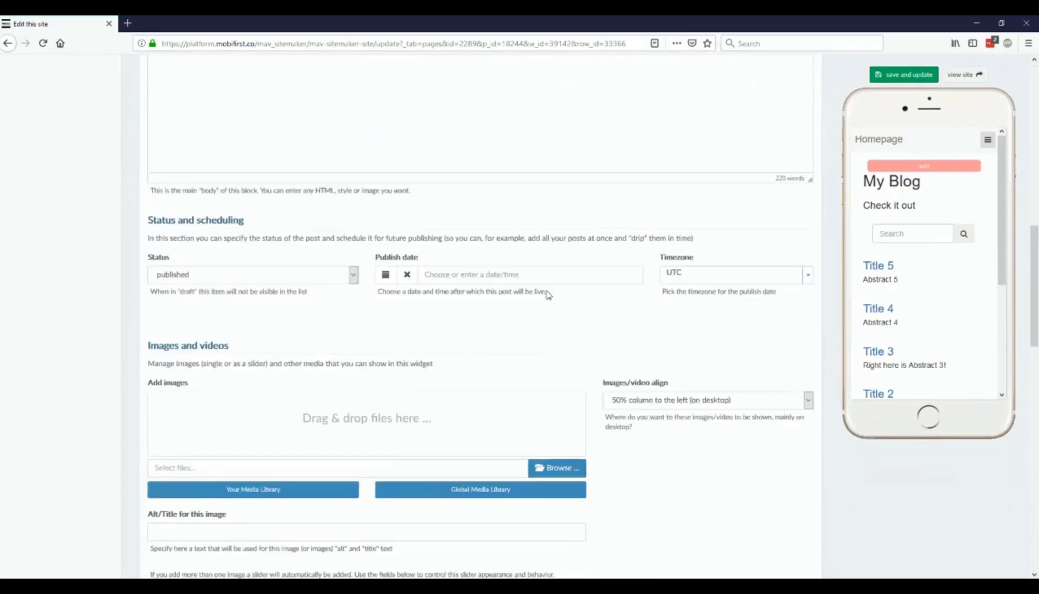
pyautogui.click(318, 280)
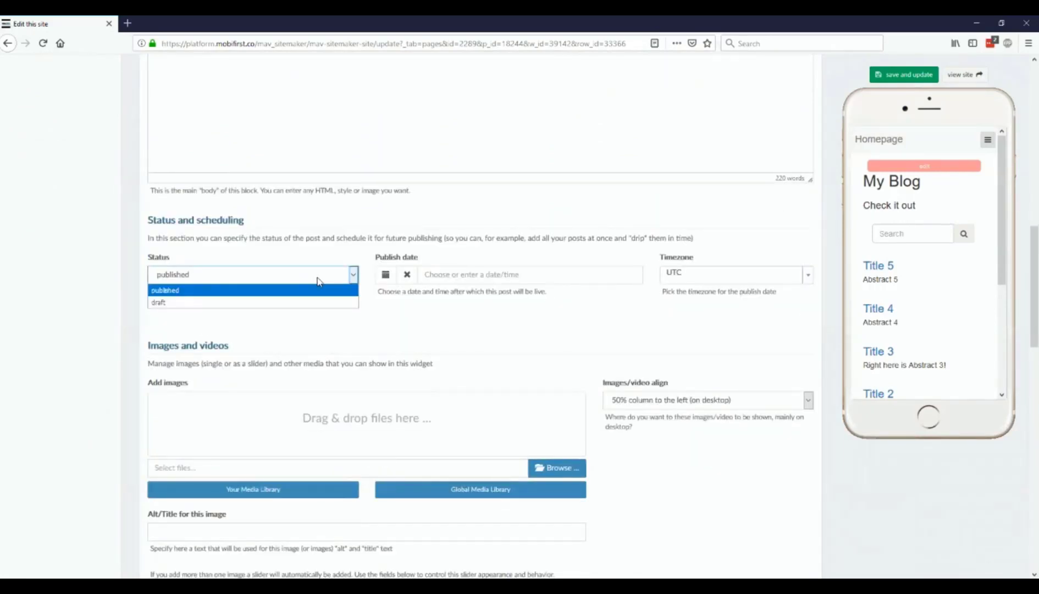
pyautogui.click(318, 275)
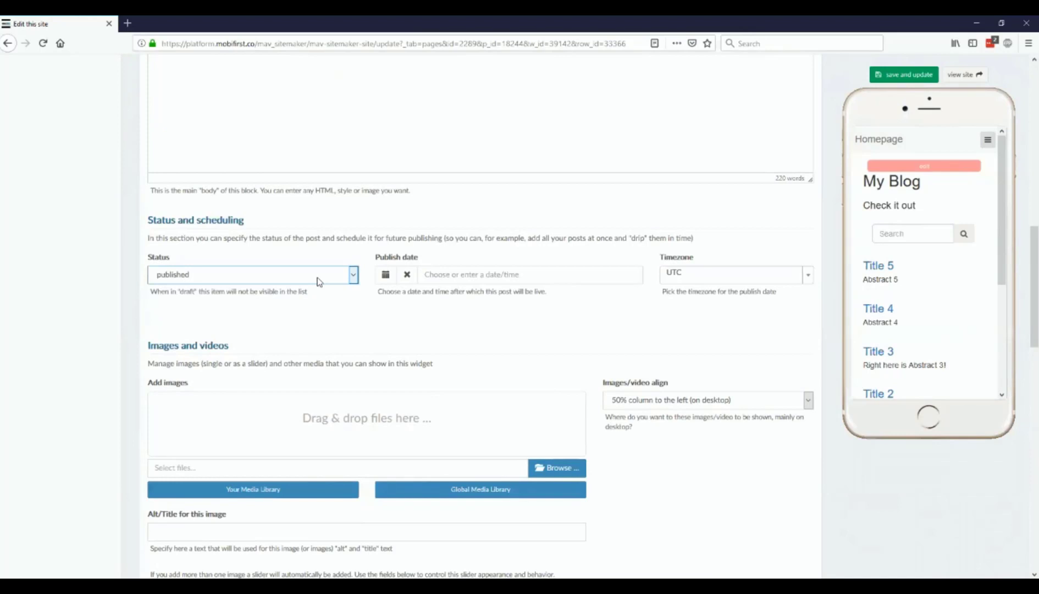
# - Set the Title 5 post's publish date to 30 April 2019 at 07:30 and view the Status options
pyautogui.scroll(8, 318, 281)
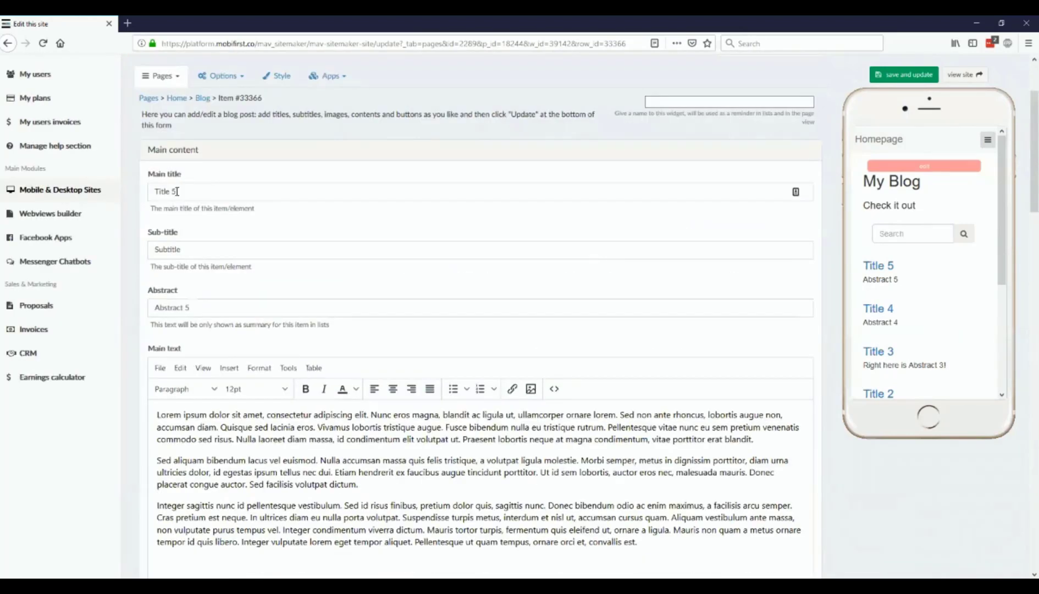
pyautogui.scroll(-2, 397, 298)
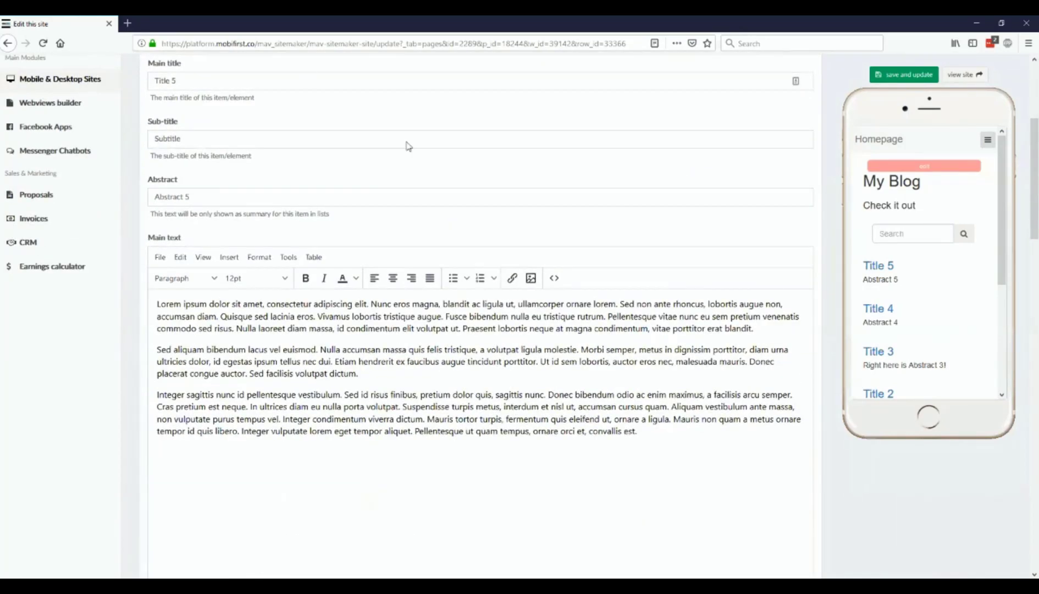
pyautogui.scroll(-4, 476, 435)
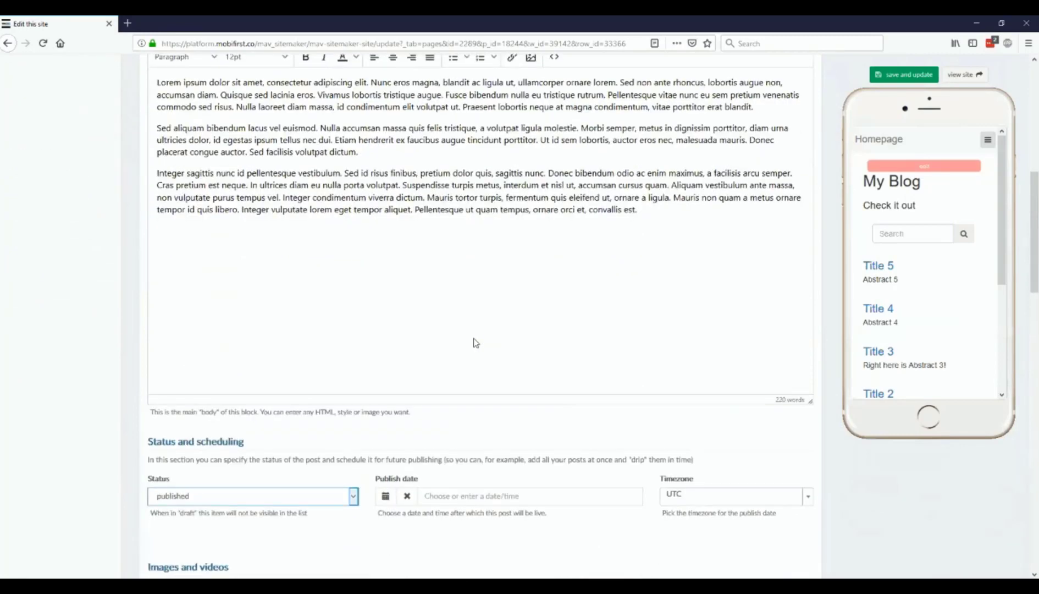
pyautogui.click(475, 342)
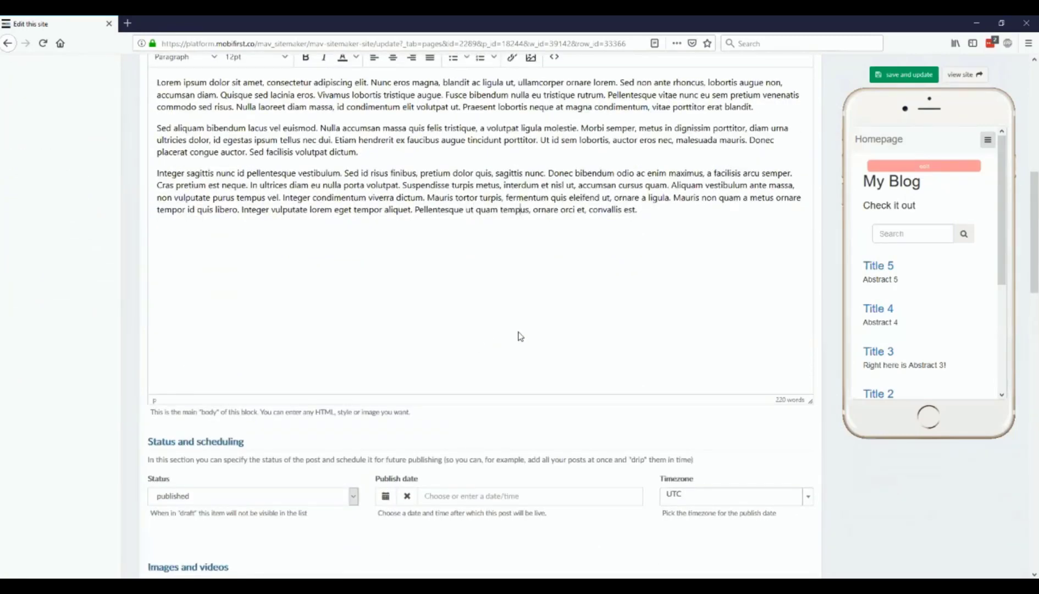
pyautogui.scroll(-3, 521, 336)
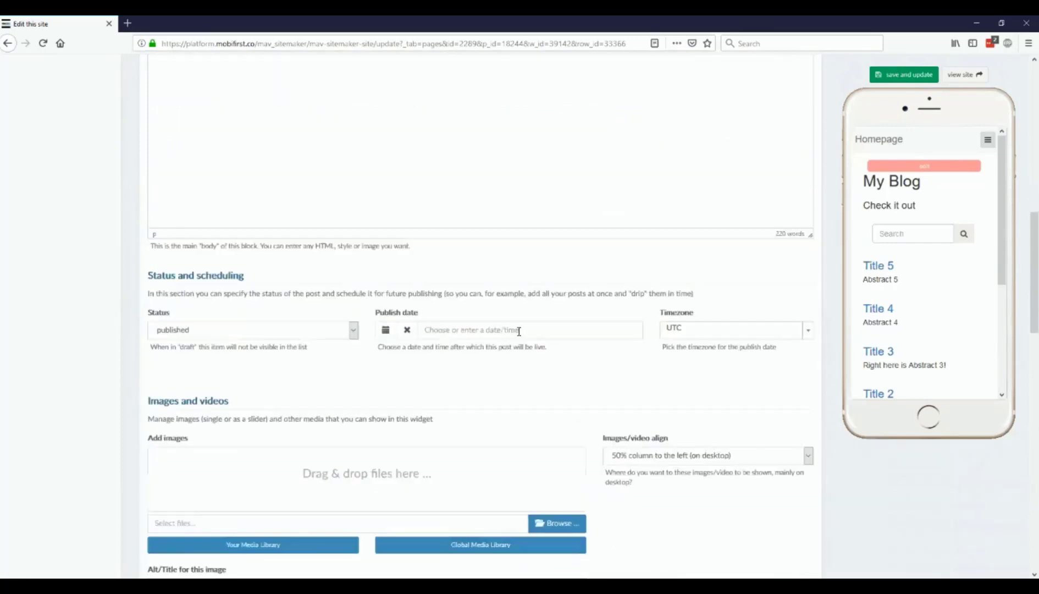
pyautogui.click(386, 330)
pyautogui.click(421, 456)
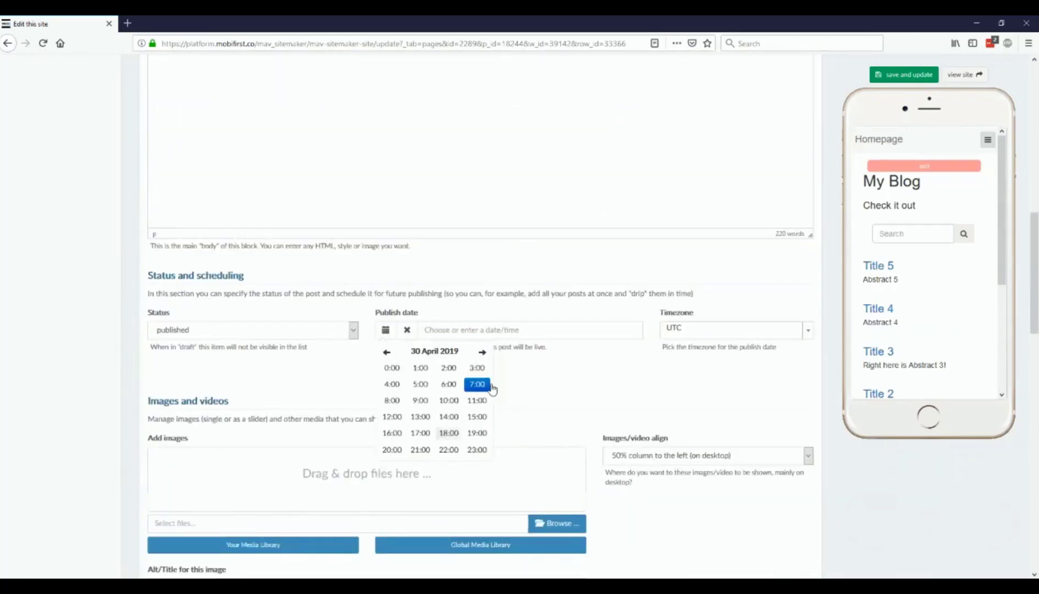
pyautogui.click(486, 386)
pyautogui.click(445, 388)
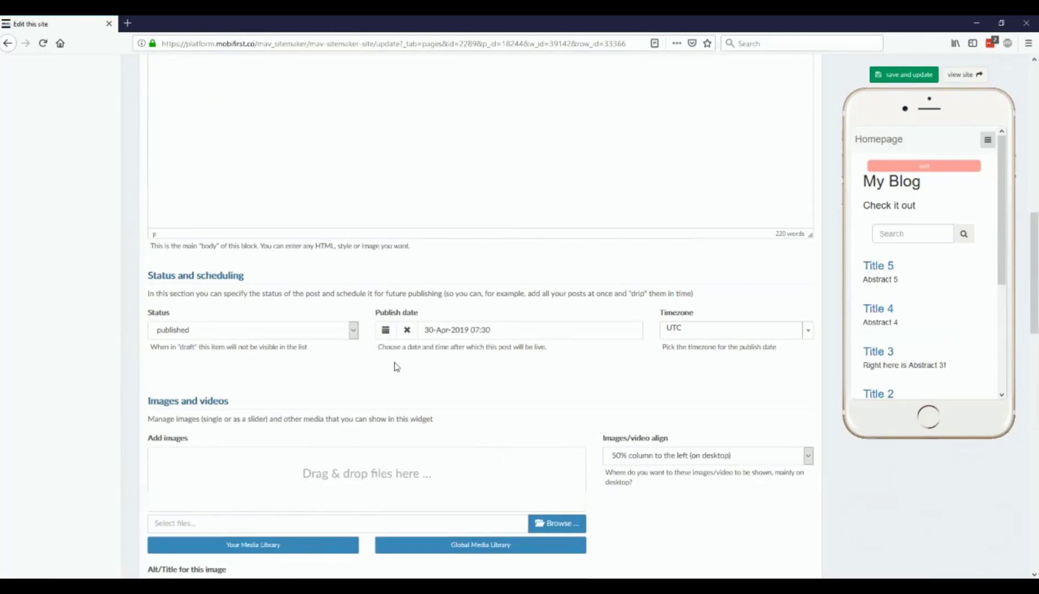
pyautogui.click(347, 335)
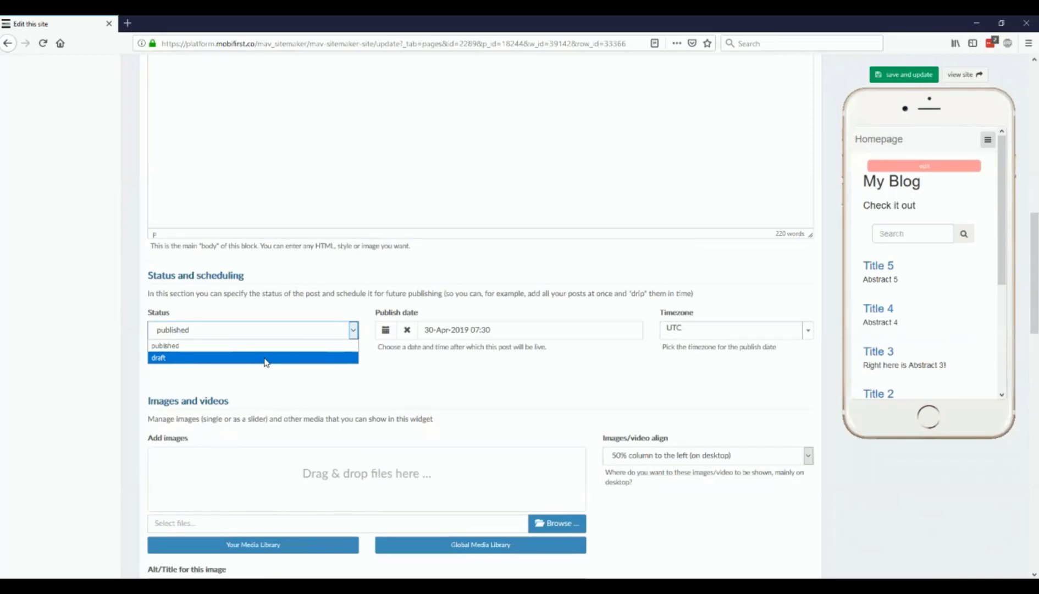
pyautogui.click(455, 385)
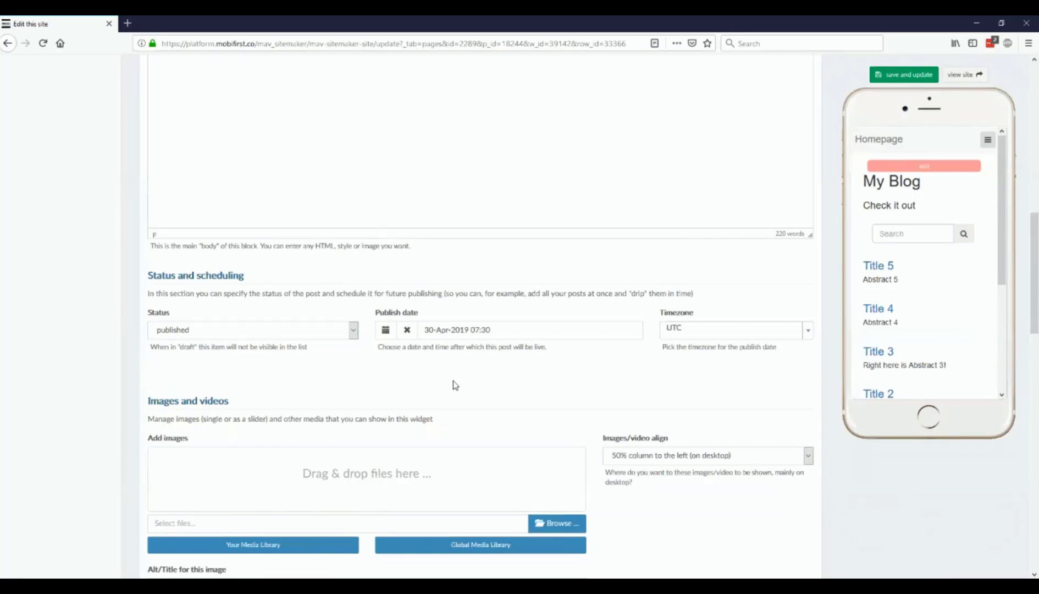
# - Add the image of white salt with a wooden scoop from the Global Media Library to the post and save it
pyautogui.scroll(-4, 456, 385)
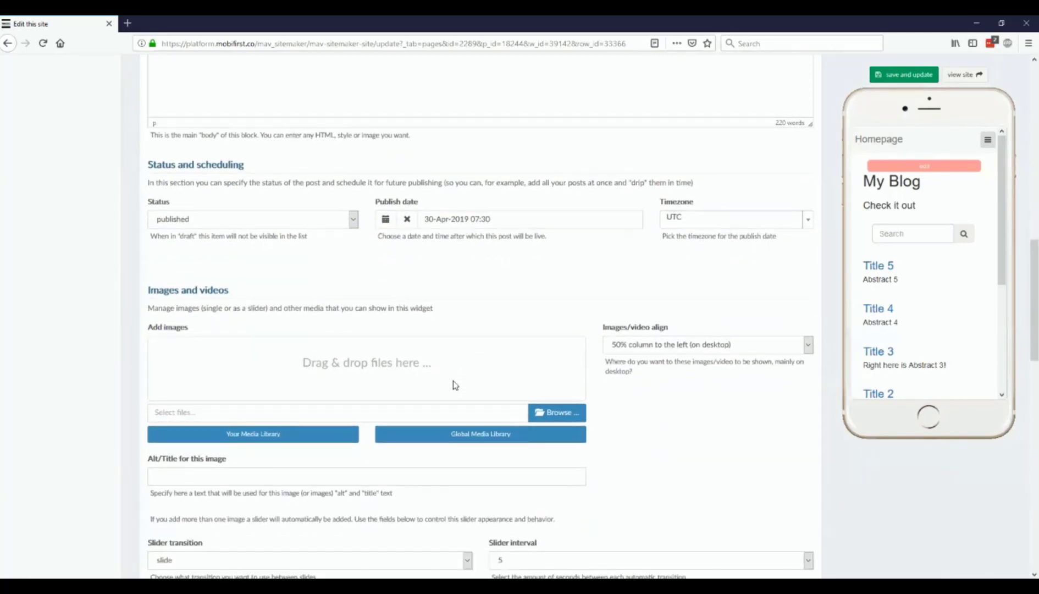
pyautogui.scroll(-4, 456, 385)
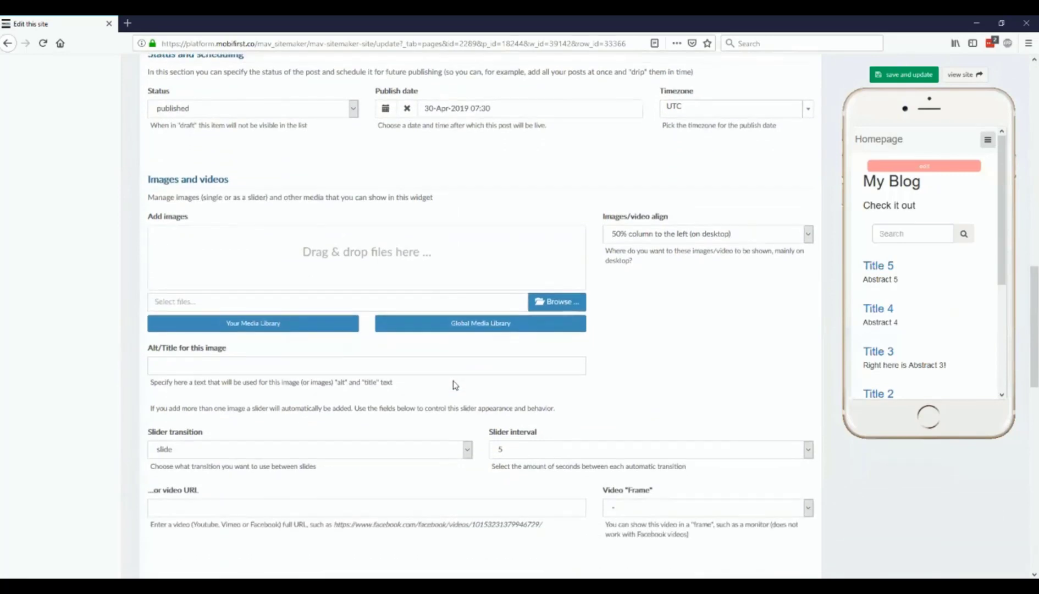
pyautogui.click(471, 325)
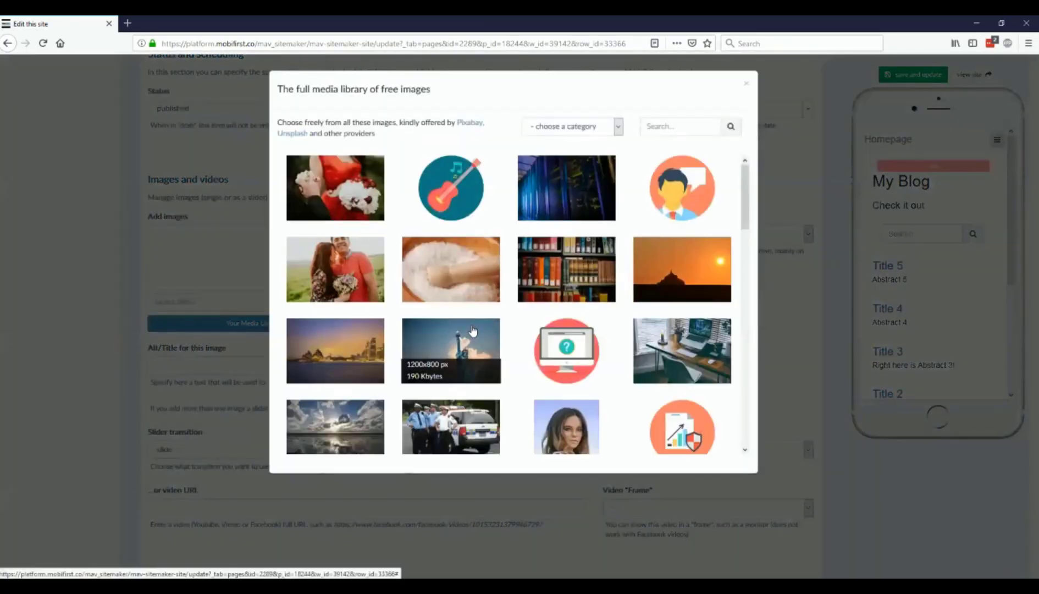
pyautogui.click(471, 270)
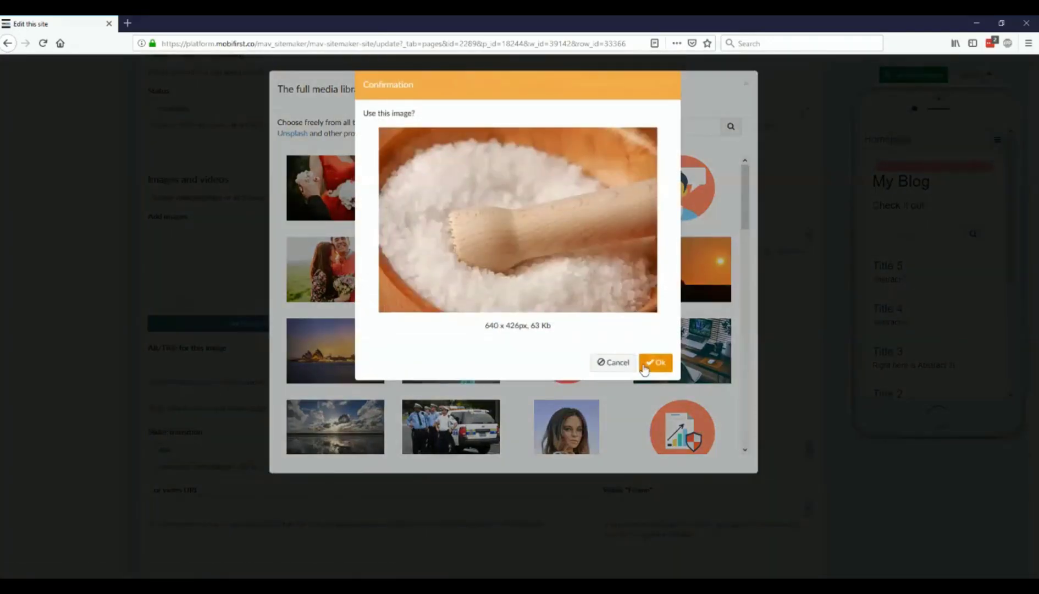
pyautogui.click(656, 363)
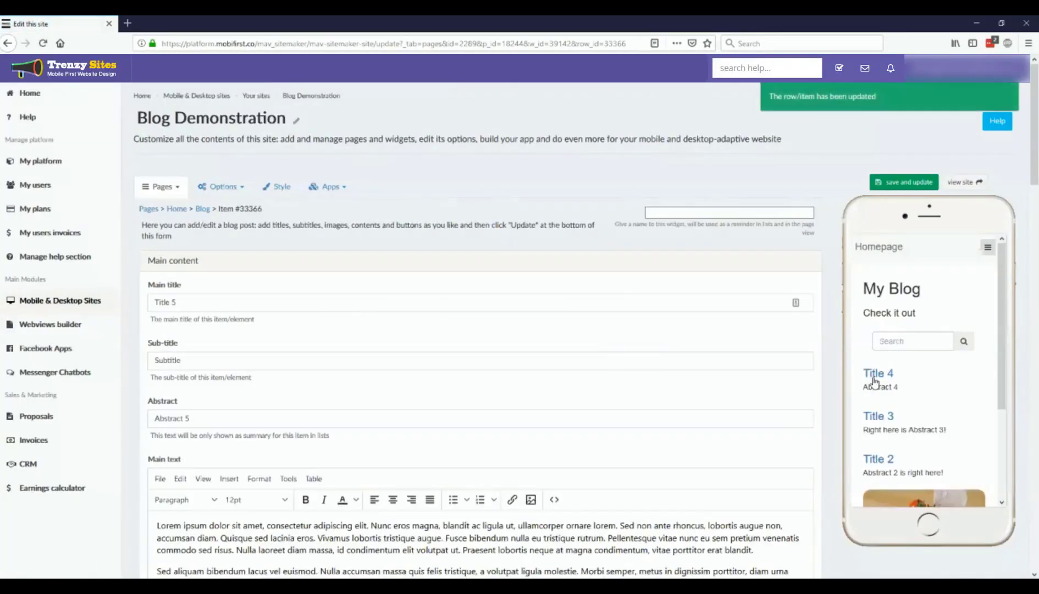
# - Open the Title 4 post in the phone preview and close it
pyautogui.click(887, 371)
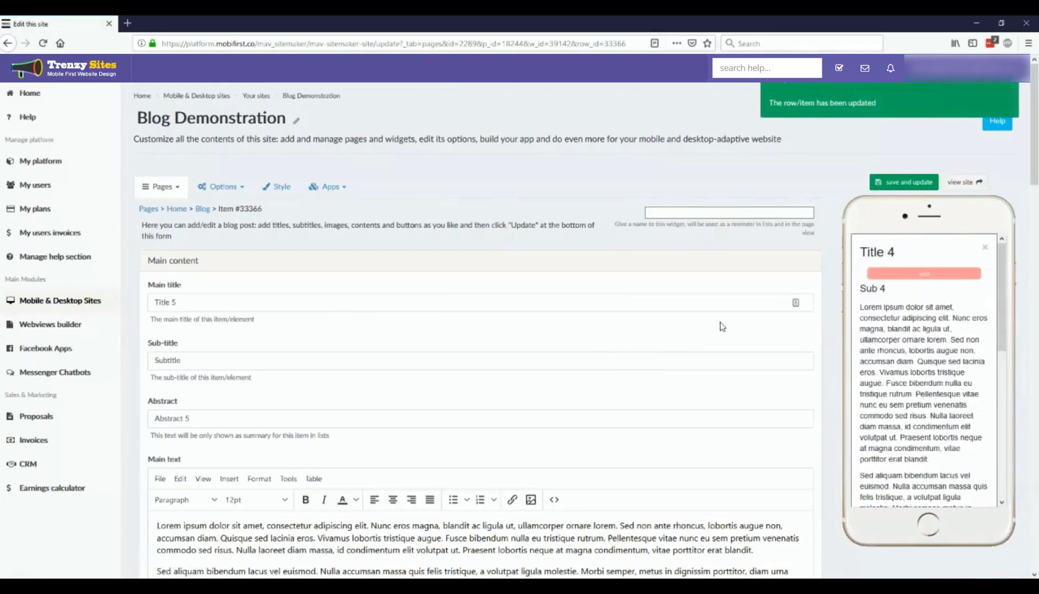
pyautogui.click(986, 247)
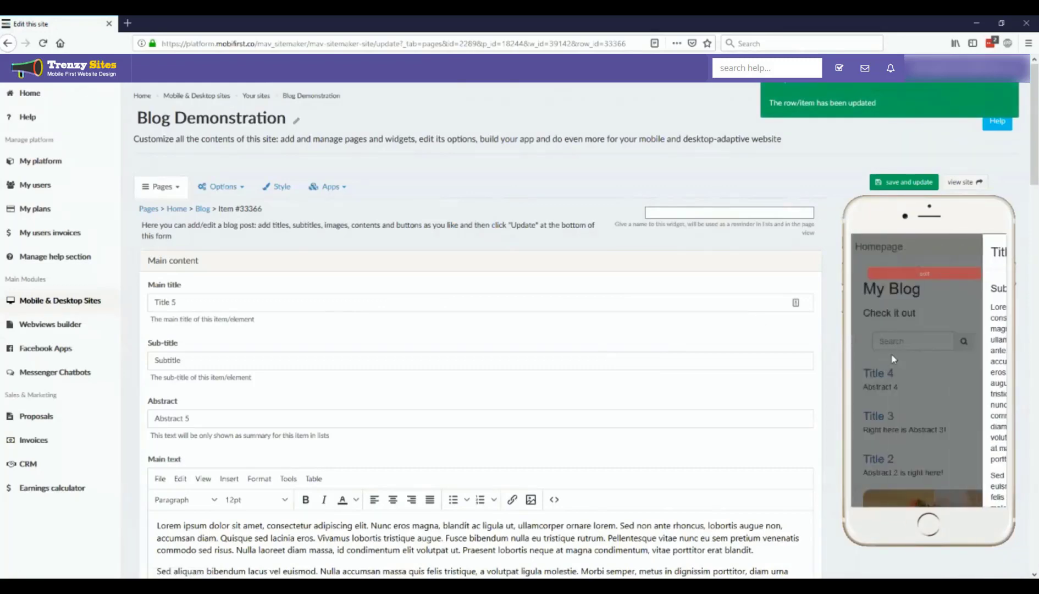
pyautogui.scroll(-1, 902, 357)
pyautogui.scroll(-3, 935, 303)
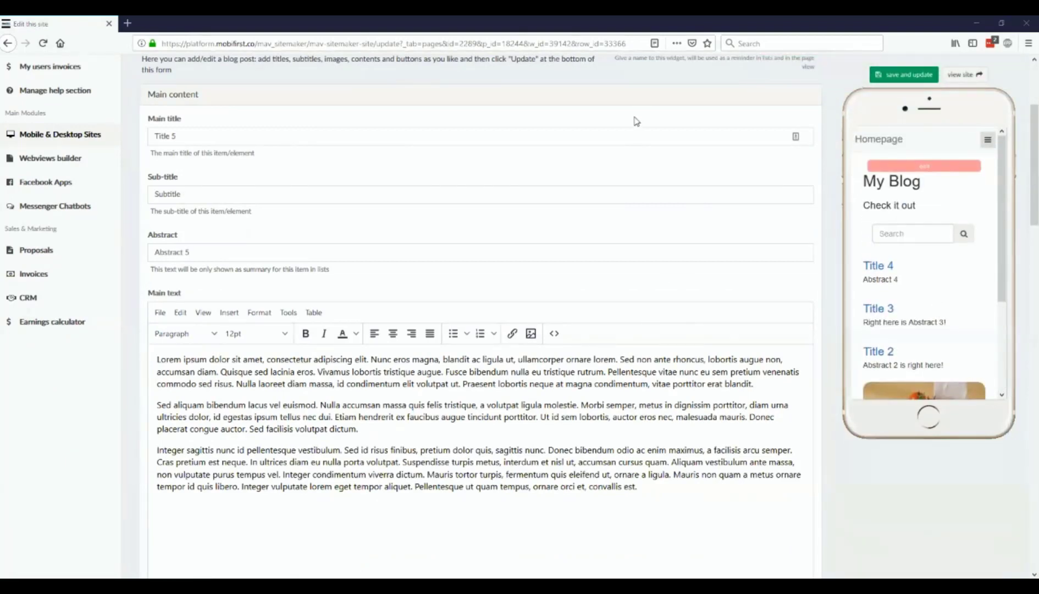
# - Save the Title 5 post again and return to the blog widget's list of items
pyautogui.click(880, 80)
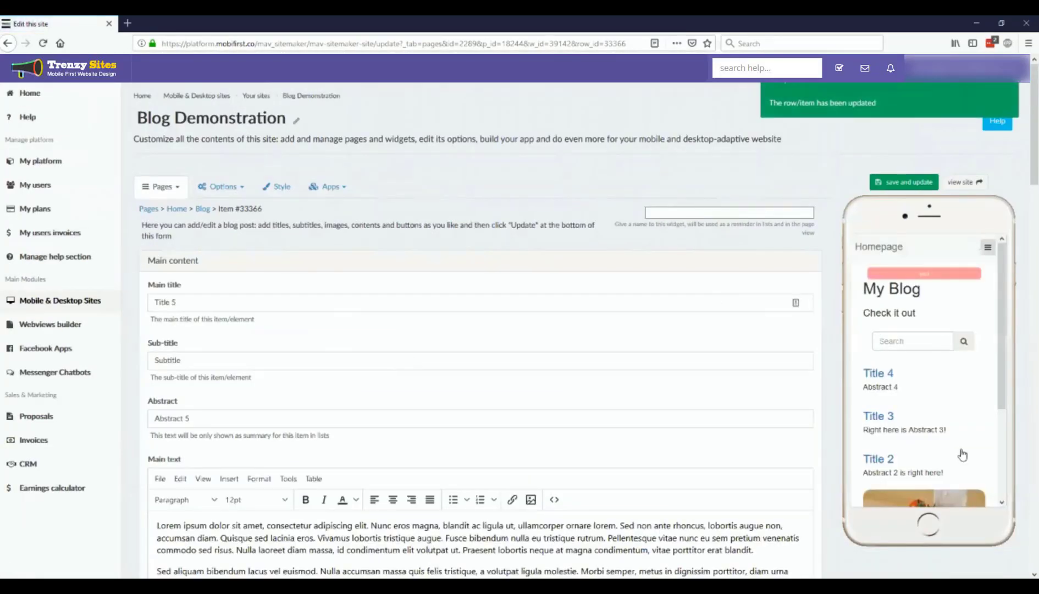
pyautogui.scroll(-20, 418, 406)
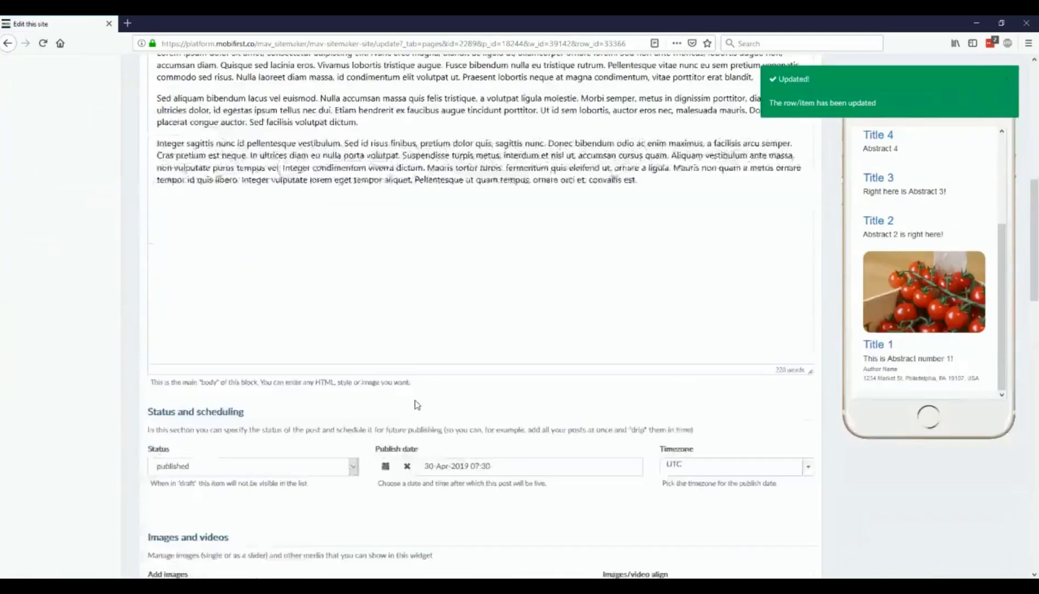
pyautogui.scroll(-3, 413, 456)
pyautogui.click(411, 436)
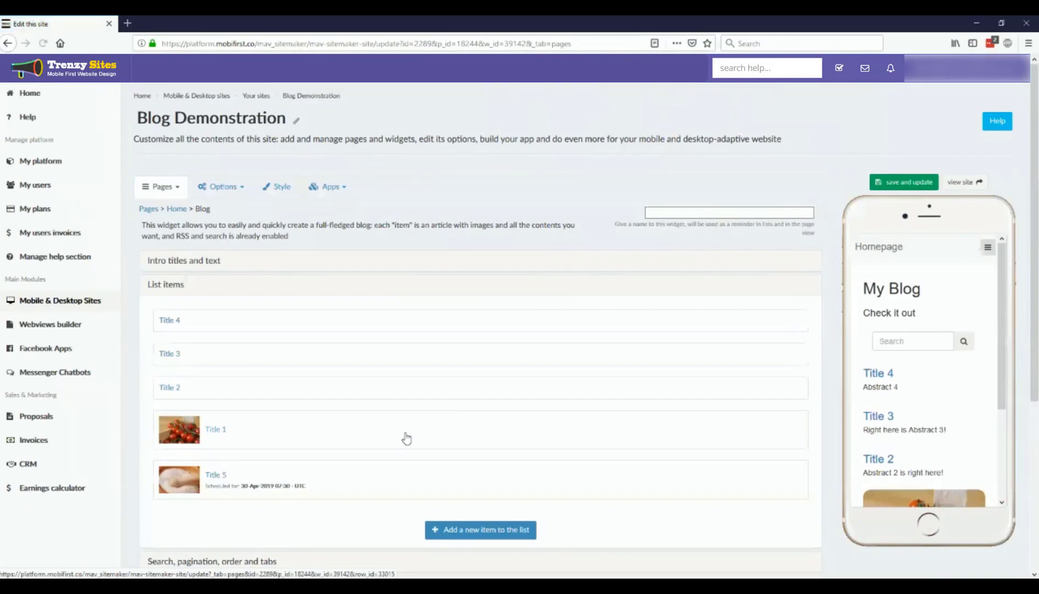
# - Reopen the Title 5 post from the item list, clear its publish date and save the update
pyautogui.scroll(-3, 959, 351)
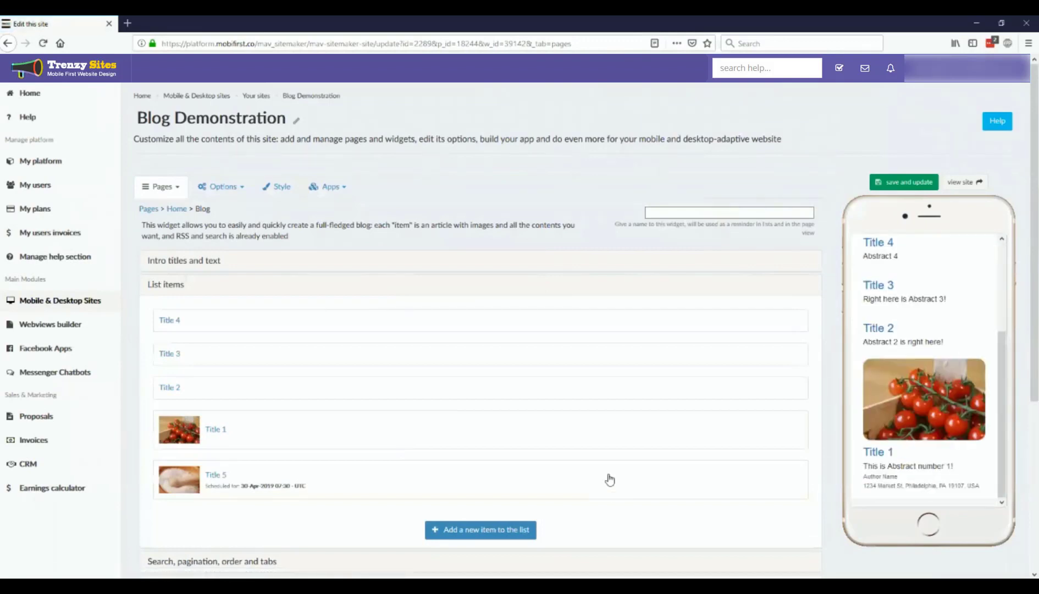
pyautogui.scroll(-1, 920, 396)
pyautogui.scroll(5, 917, 350)
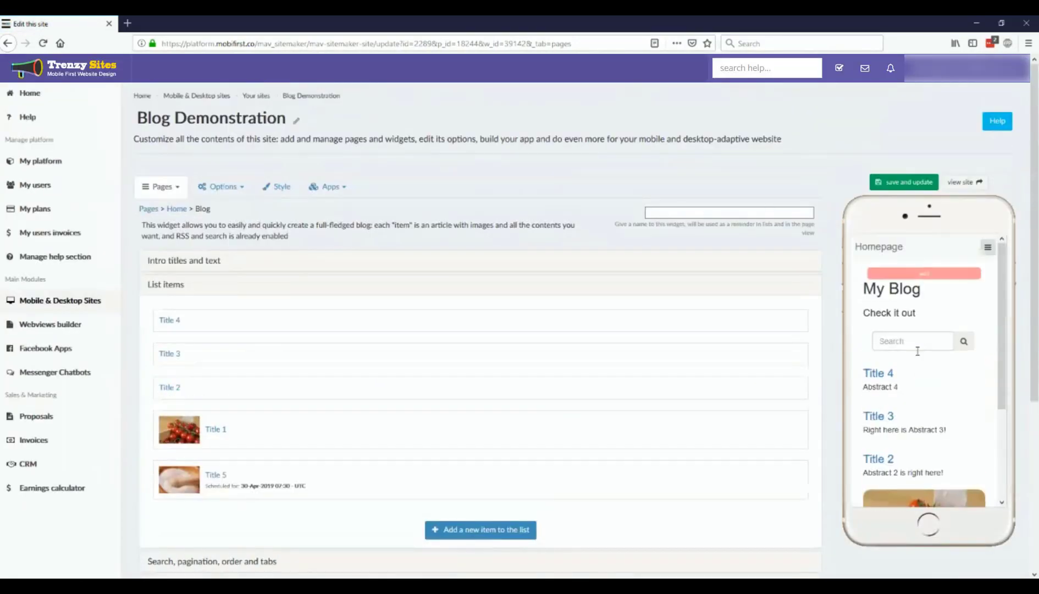
pyautogui.scroll(-3, 647, 354)
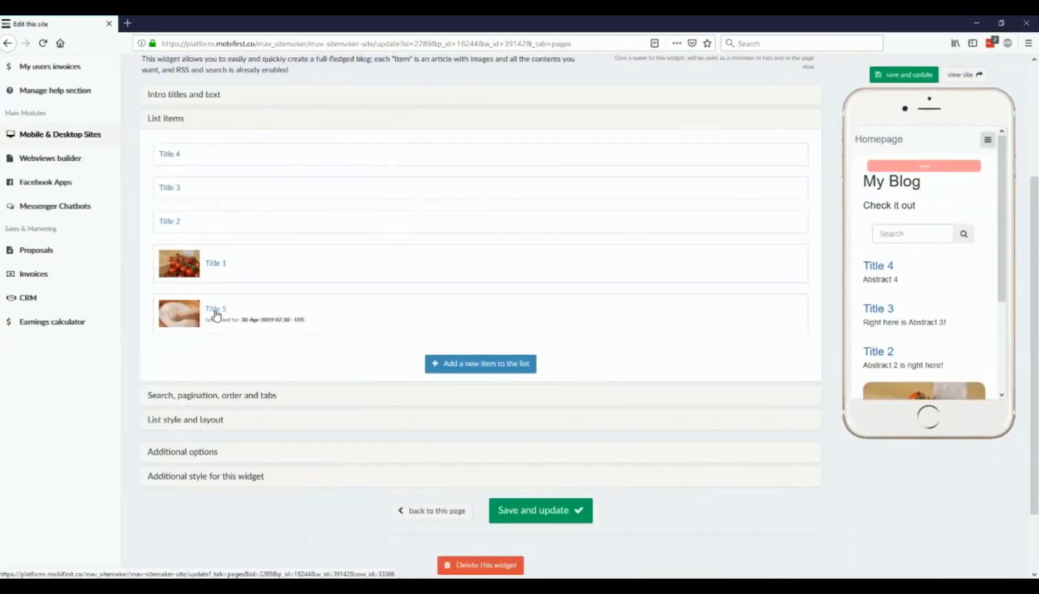
pyautogui.click(238, 329)
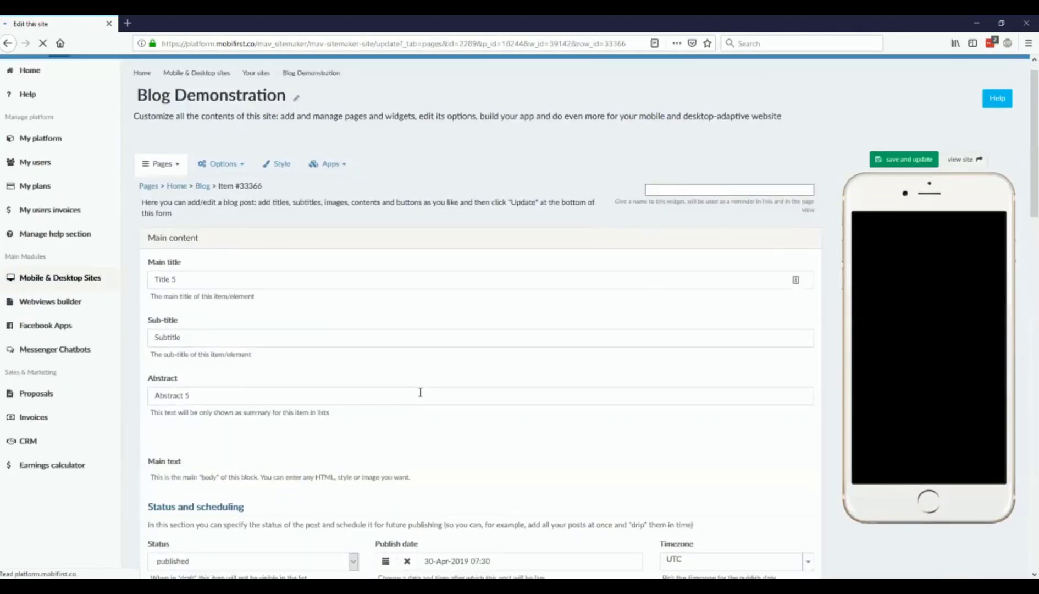
pyautogui.scroll(-10, 425, 387)
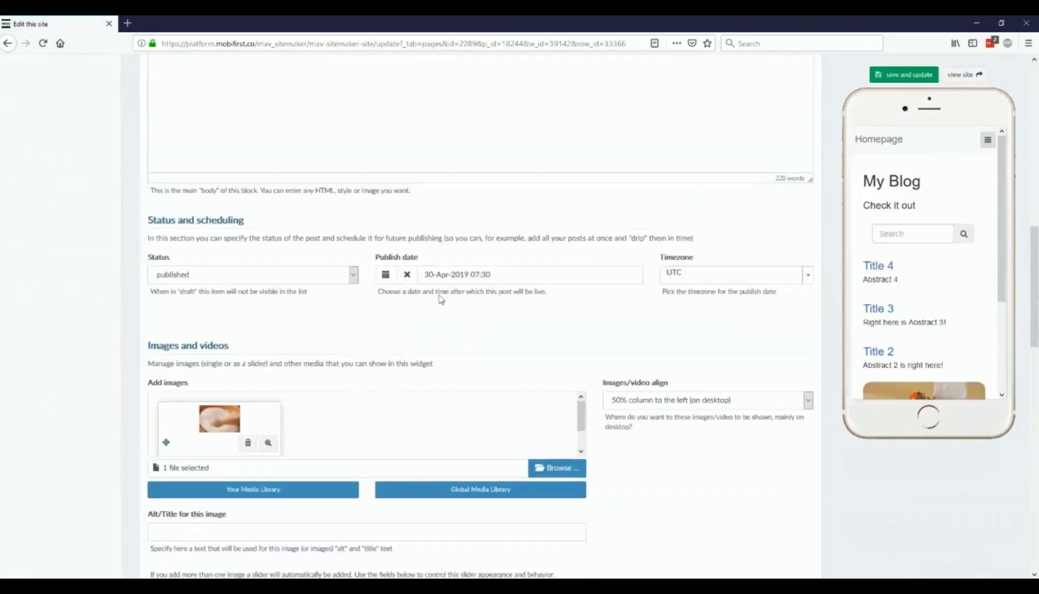
pyautogui.click(407, 275)
pyautogui.click(905, 75)
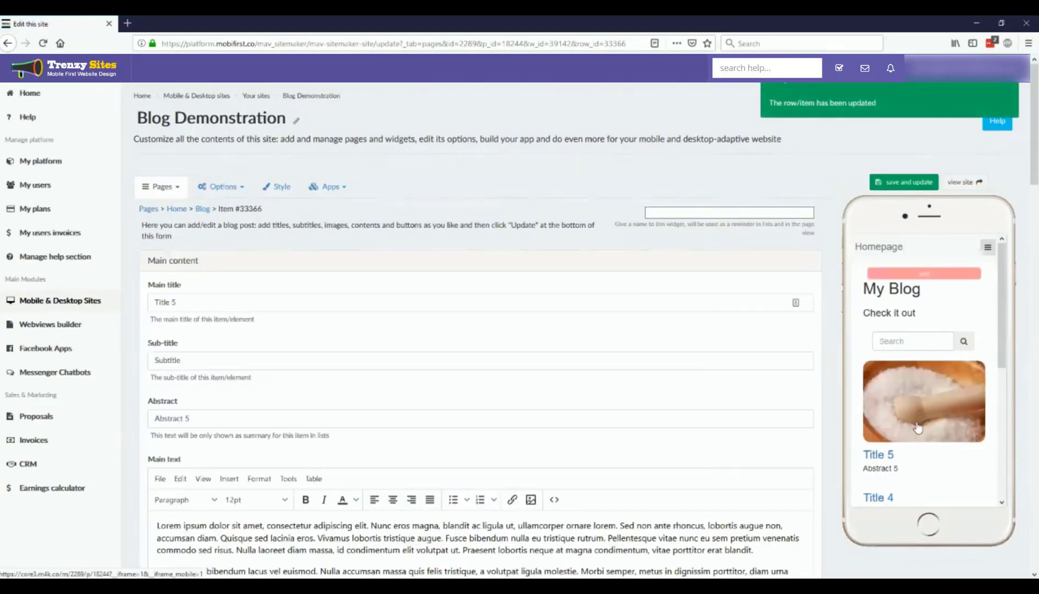
# - Examine the blog list in the phone preview and the post's Images and videos options, including the Global Media Library
pyautogui.scroll(-5, 917, 426)
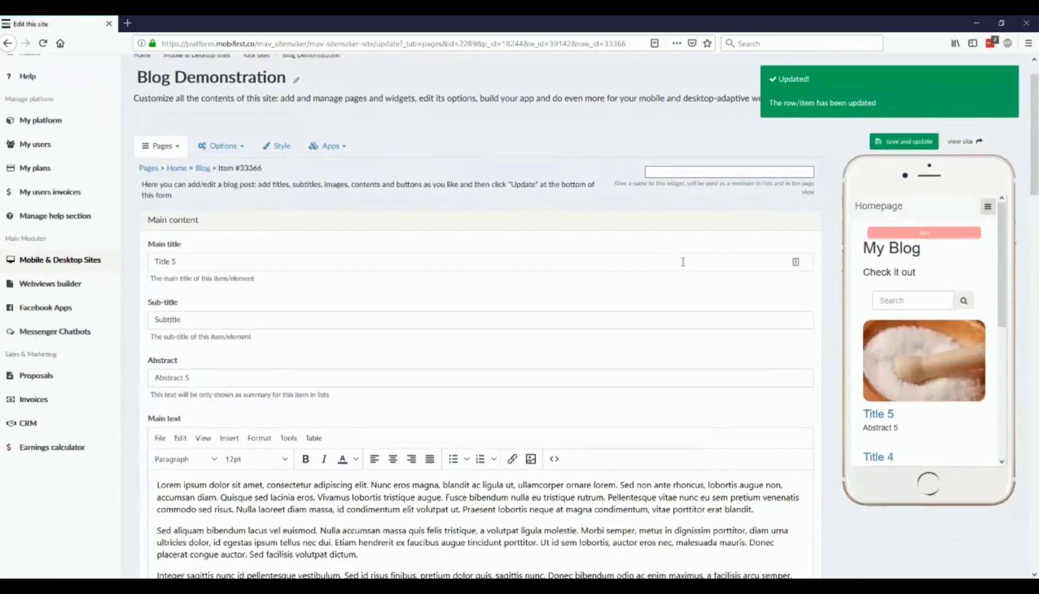
pyautogui.scroll(2, 894, 302)
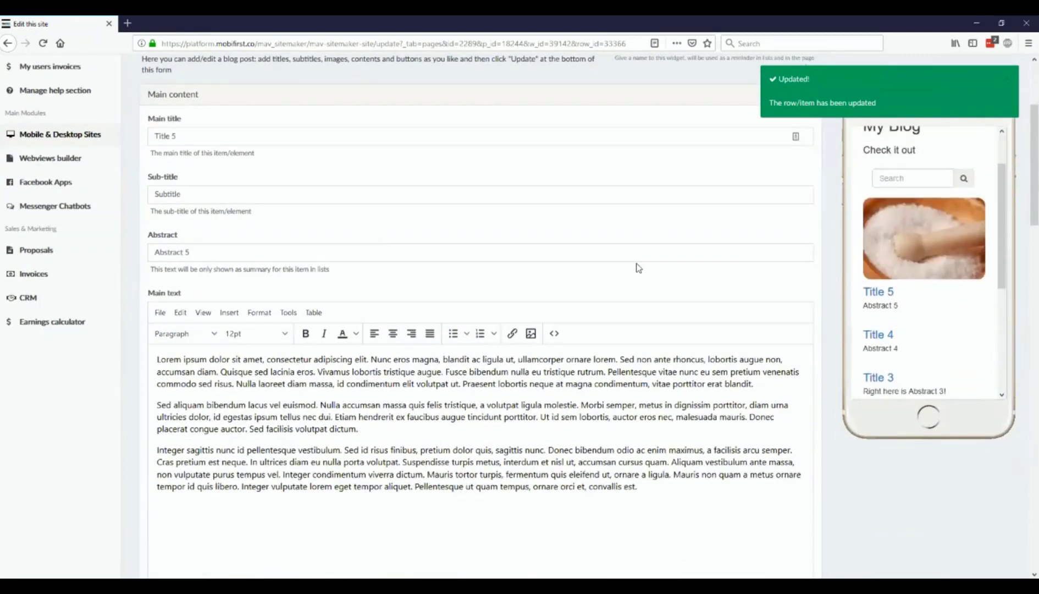
pyautogui.scroll(-4, 637, 267)
pyautogui.scroll(-7, 636, 266)
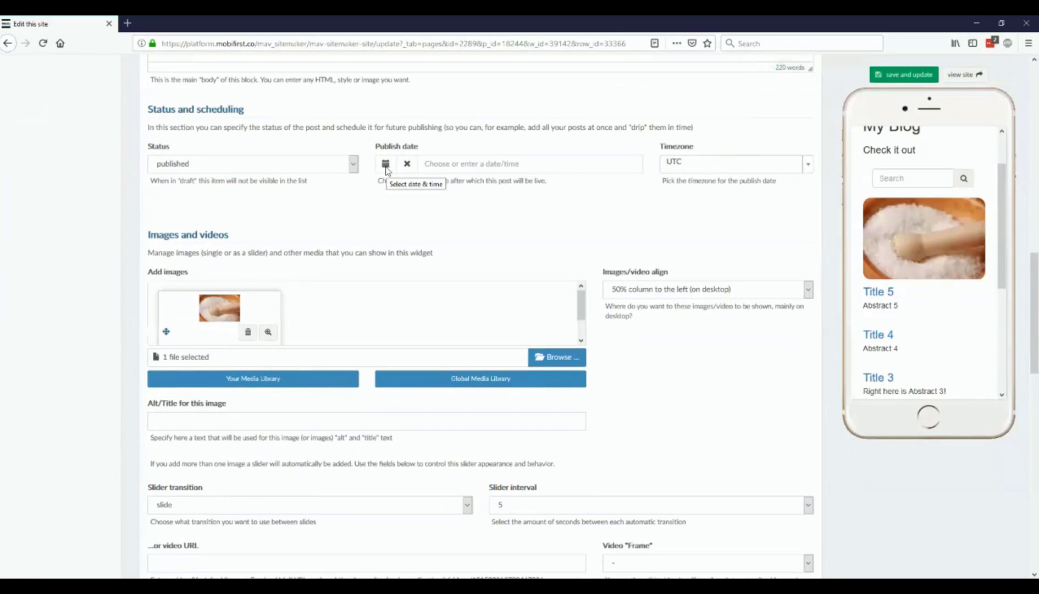
pyautogui.scroll(-1, 427, 209)
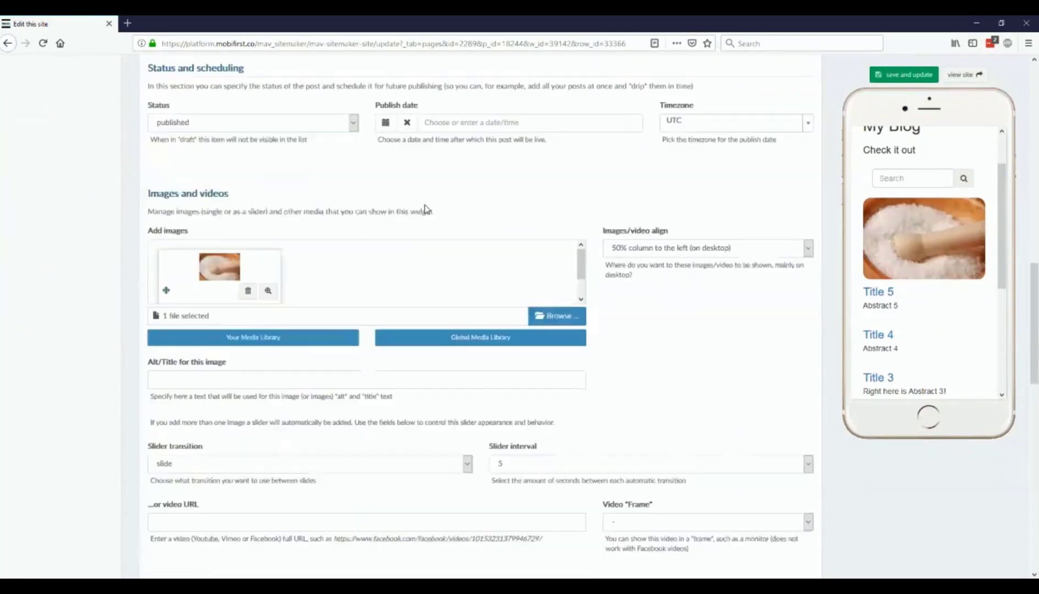
pyautogui.click(528, 328)
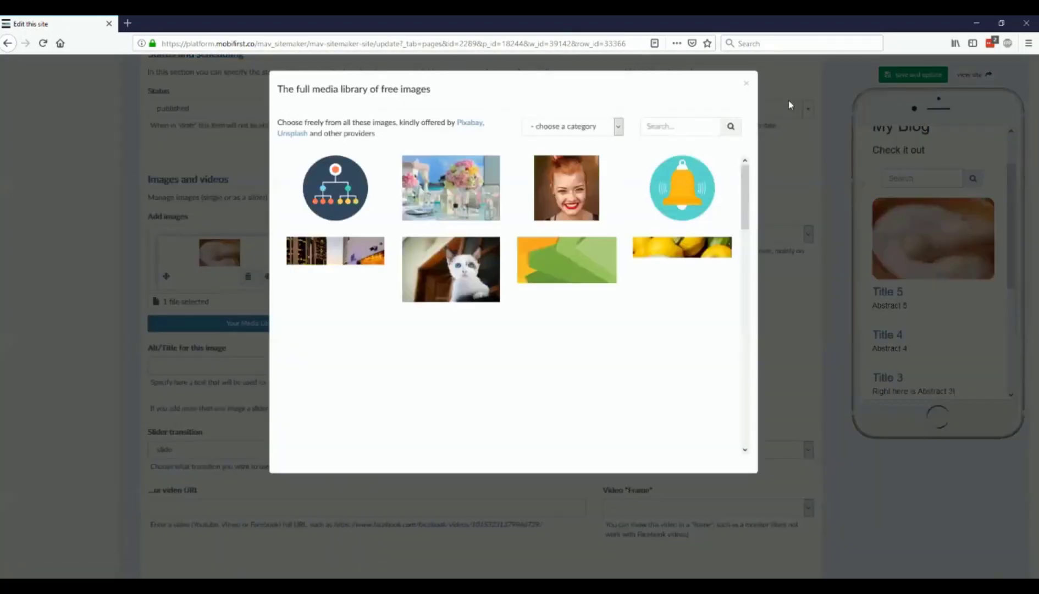
pyautogui.click(747, 89)
pyautogui.scroll(-1, 721, 269)
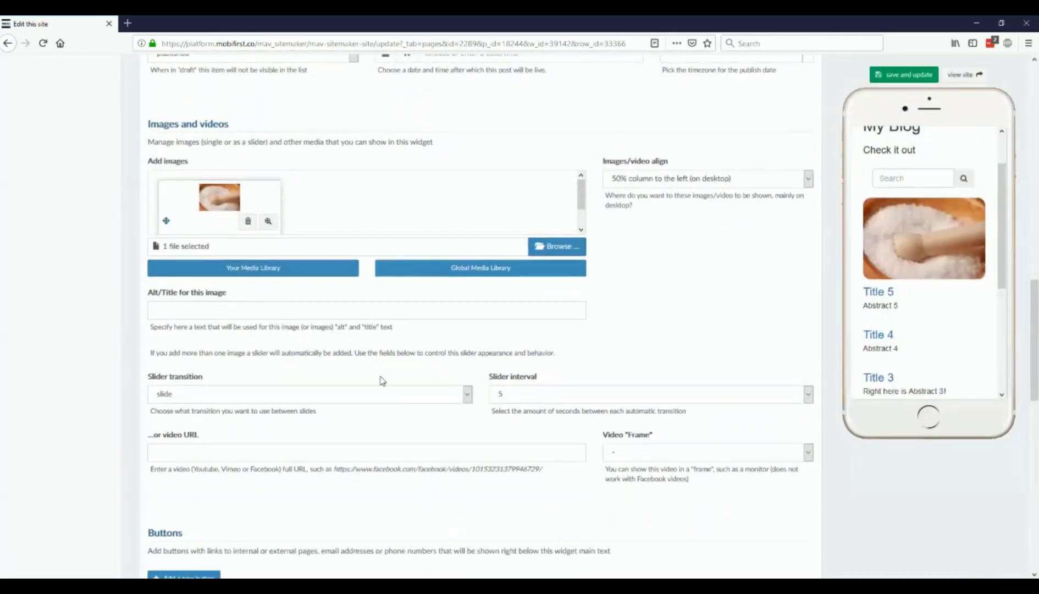
pyautogui.scroll(-1, 403, 387)
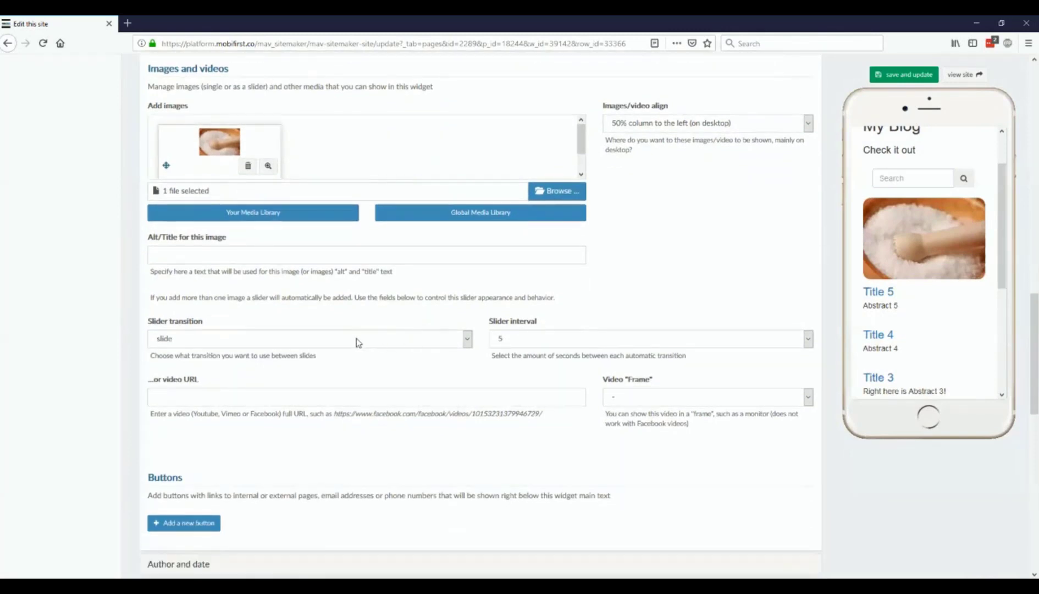
pyautogui.scroll(-1, 627, 338)
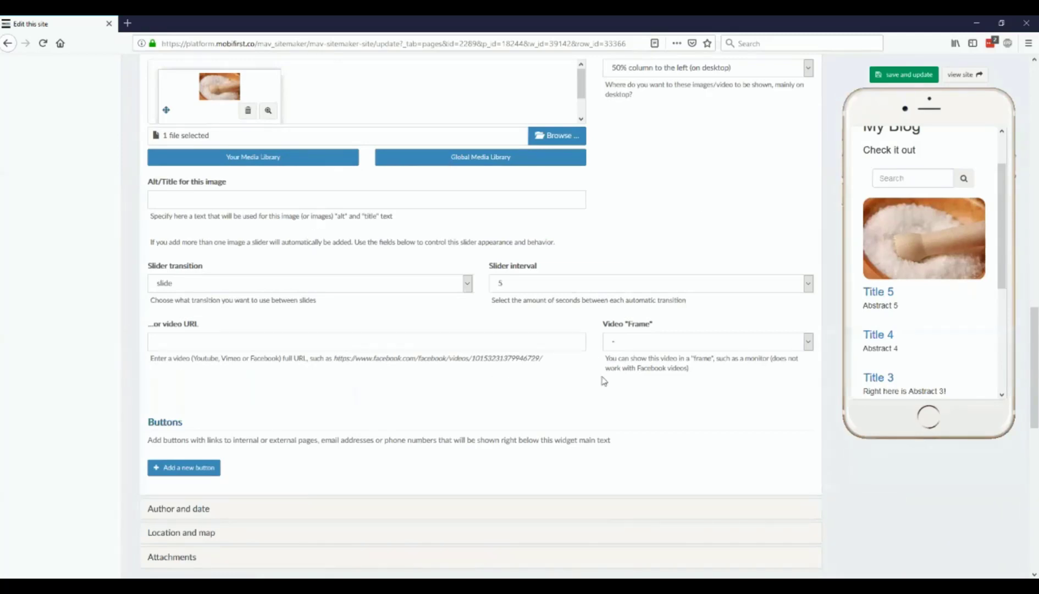
# - Add a new button to the post in the Buttons section
pyautogui.scroll(-1, 383, 355)
pyautogui.scroll(-3, 383, 355)
pyautogui.click(185, 357)
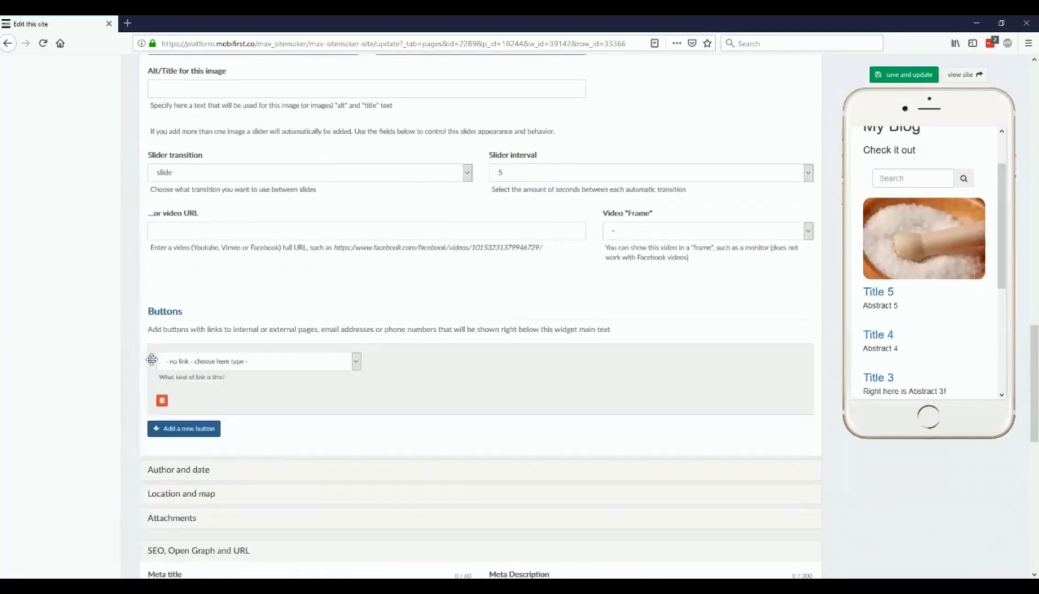
# - Review the link type choices for the new button, and delete that button from the post
pyautogui.click(240, 363)
pyautogui.click(240, 363)
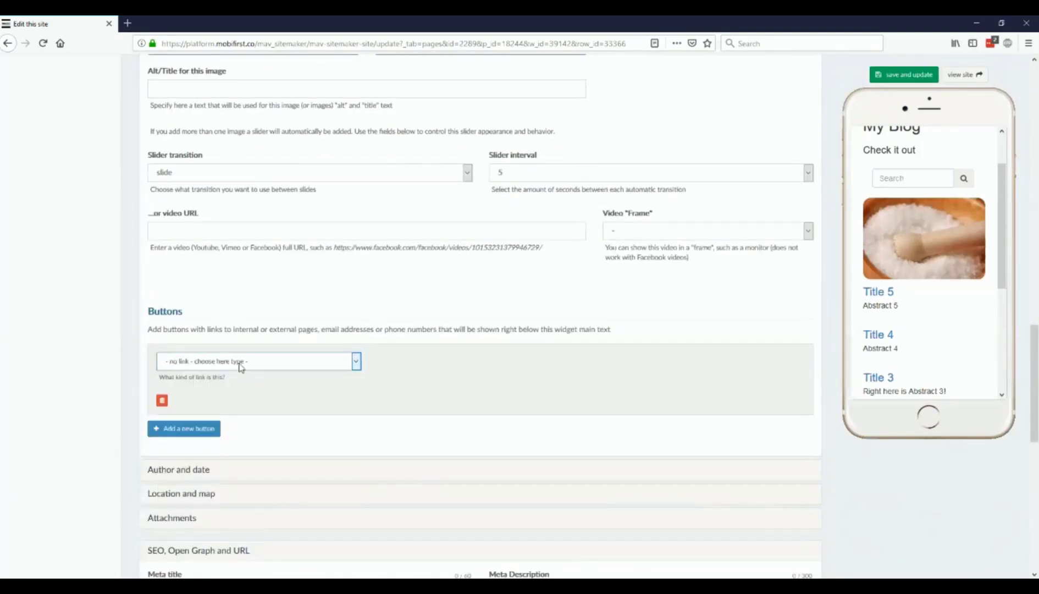
pyautogui.click(240, 363)
pyautogui.click(240, 363)
pyautogui.click(240, 365)
pyautogui.click(240, 366)
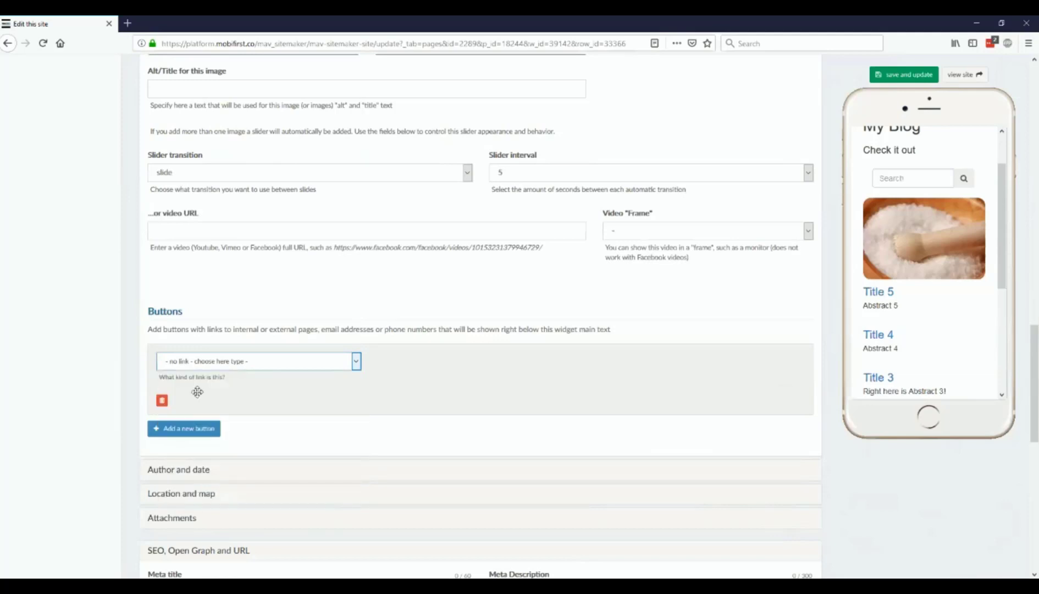
pyautogui.click(163, 402)
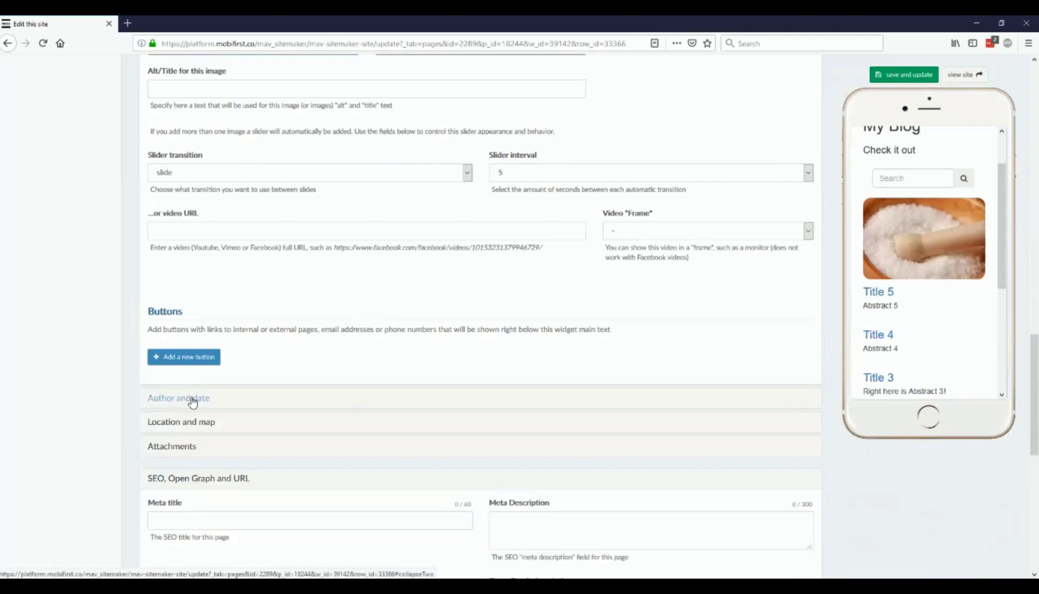
# - Expand the post's Author and date section and enter "Author Name" as the author
pyautogui.click(193, 401)
pyautogui.scroll(-7, 222, 373)
pyautogui.scroll(4, 360, 288)
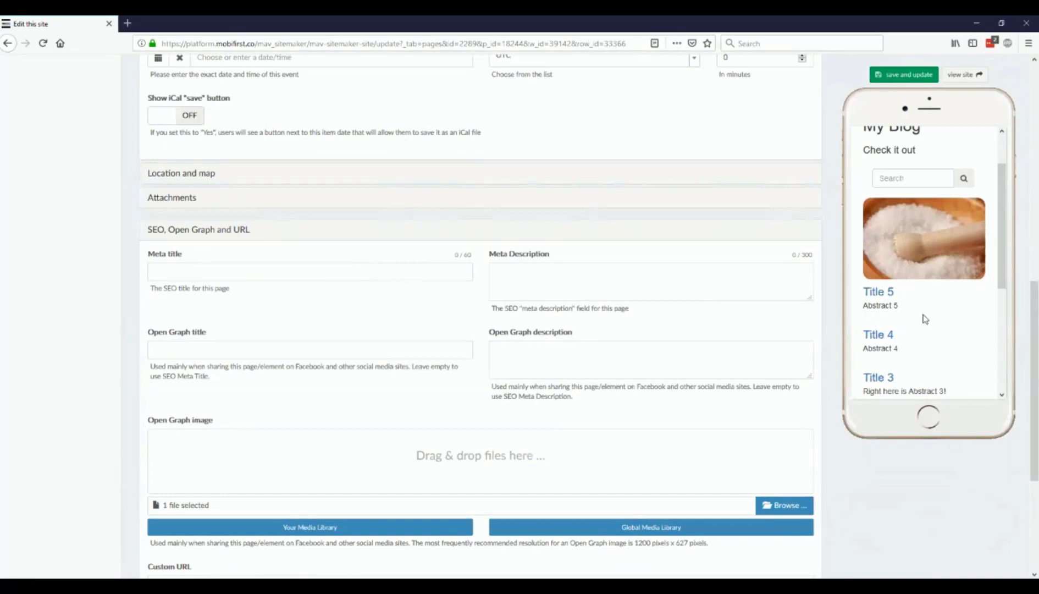
pyautogui.scroll(6, 529, 235)
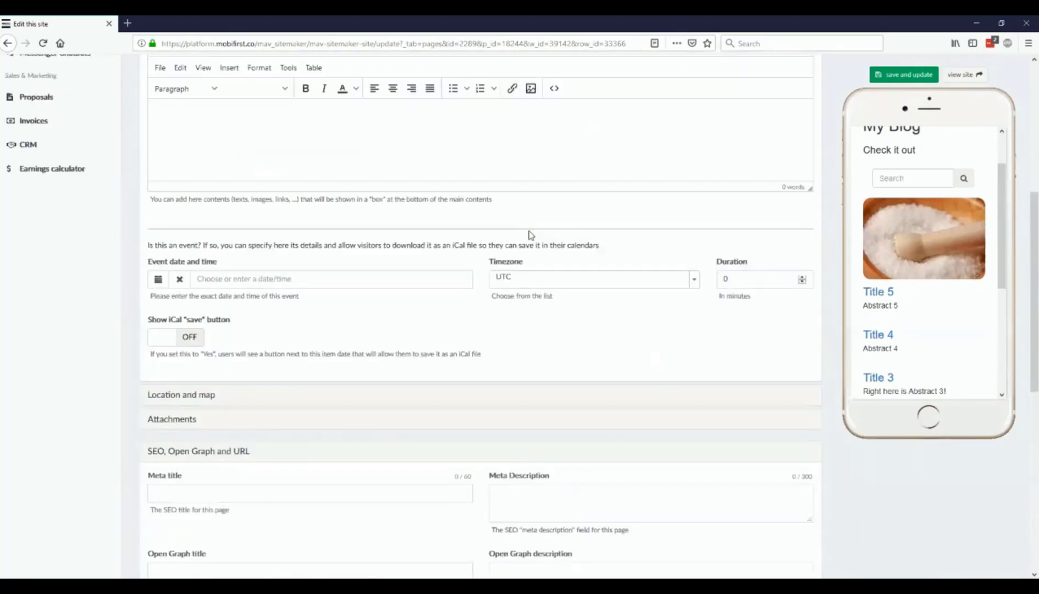
pyautogui.click(190, 120)
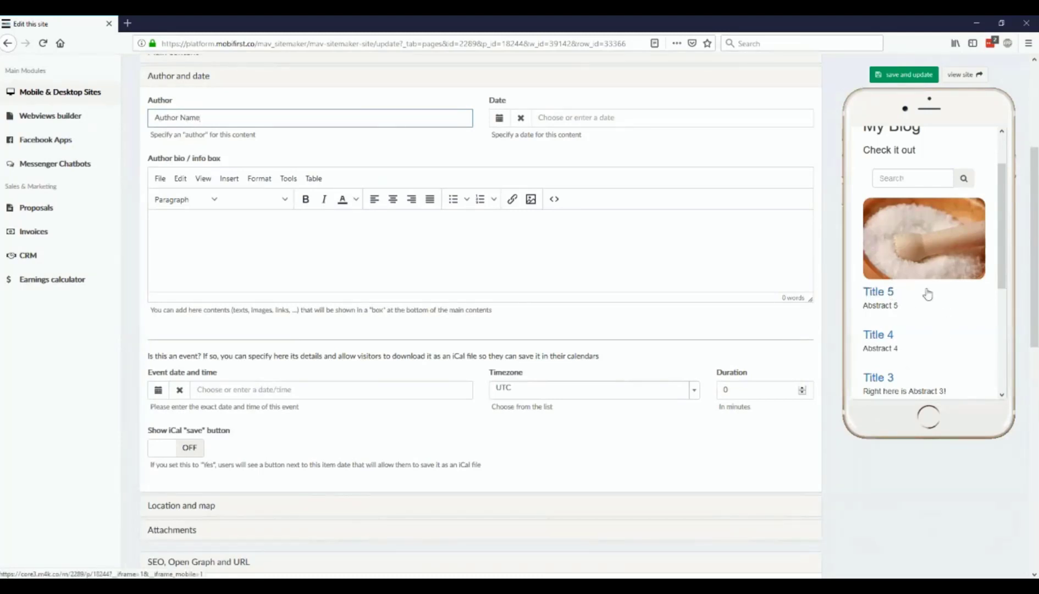
pyautogui.scroll(-1, 937, 277)
pyautogui.scroll(1, 938, 267)
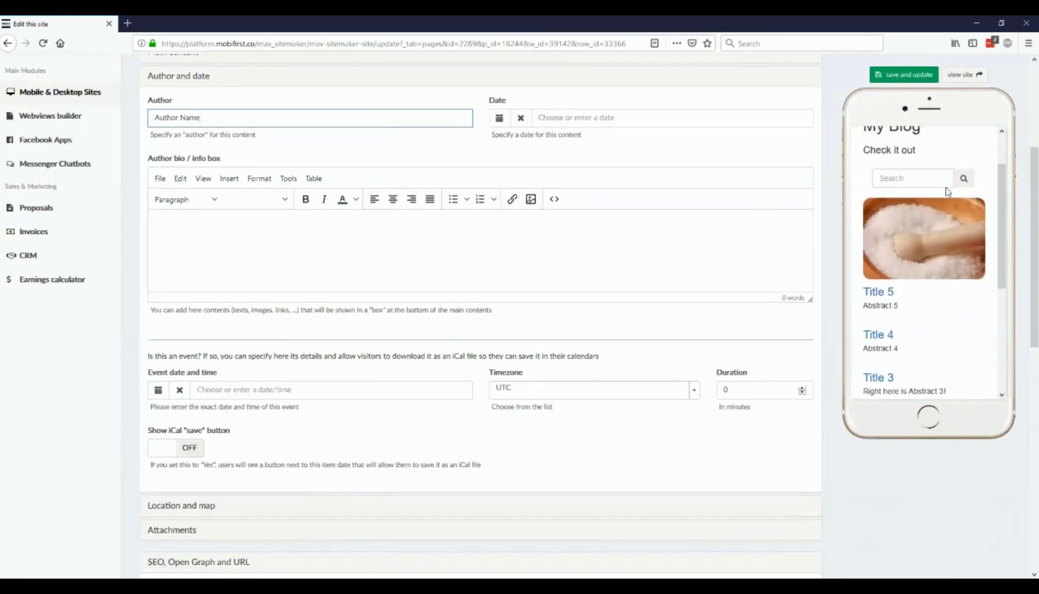
# - Set the post's date to 29-Apr-2019 in the Author and date section
pyautogui.click(500, 118)
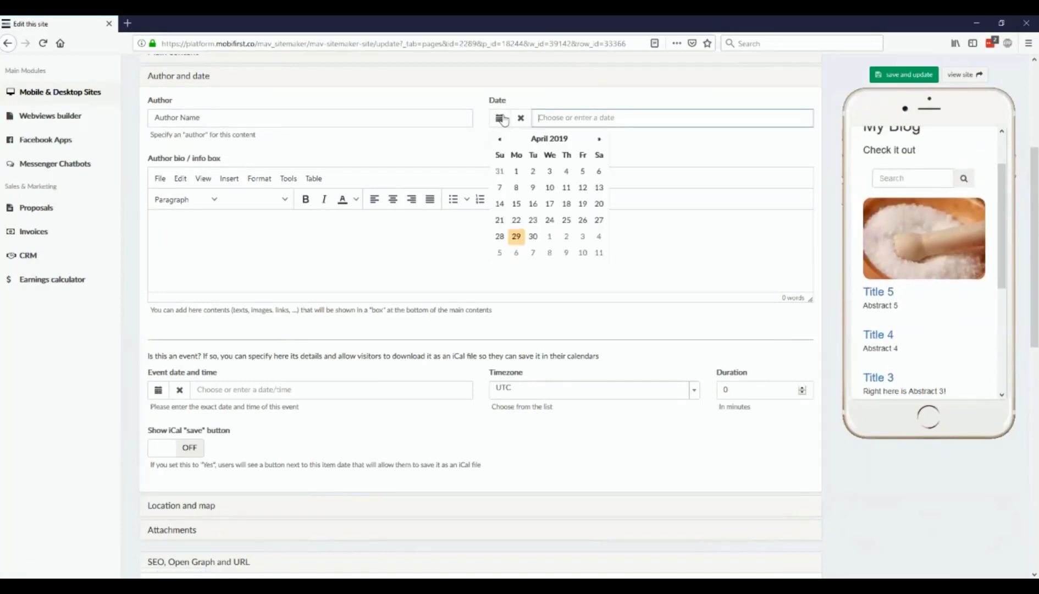
pyautogui.click(517, 236)
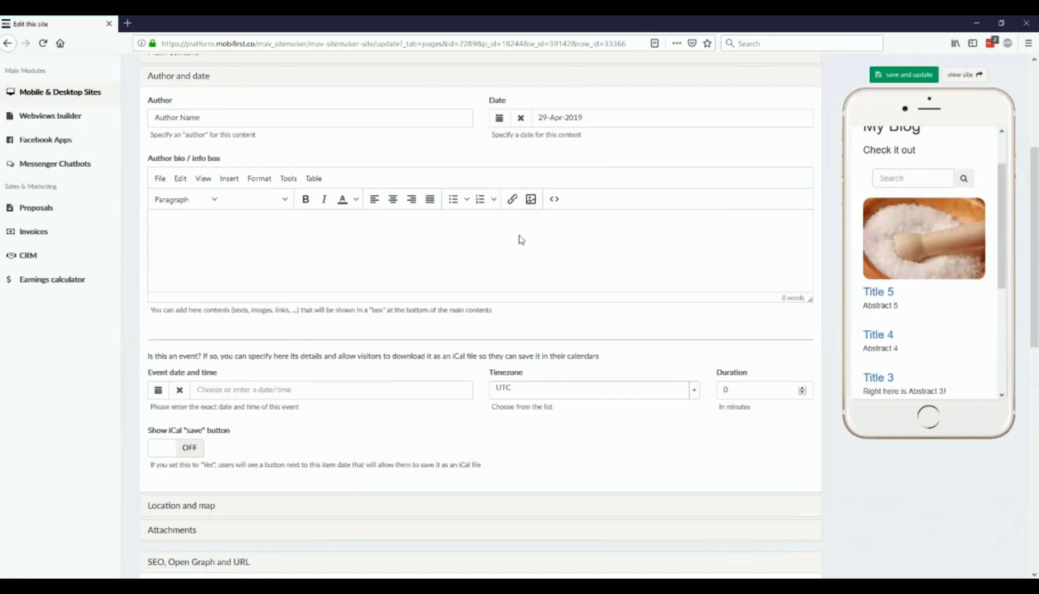
pyautogui.scroll(-2, 959, 347)
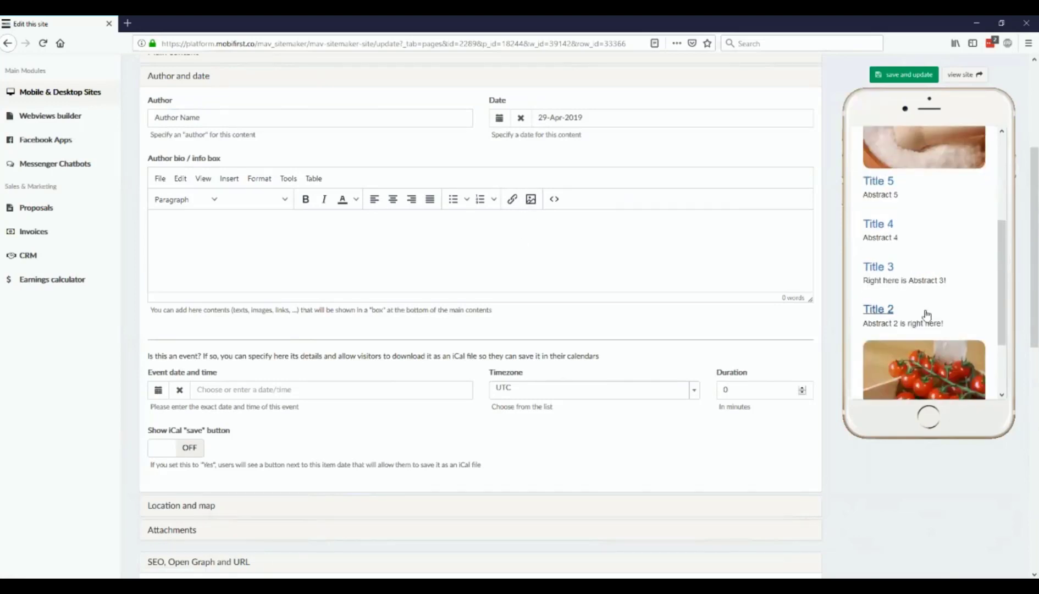
pyautogui.click(876, 269)
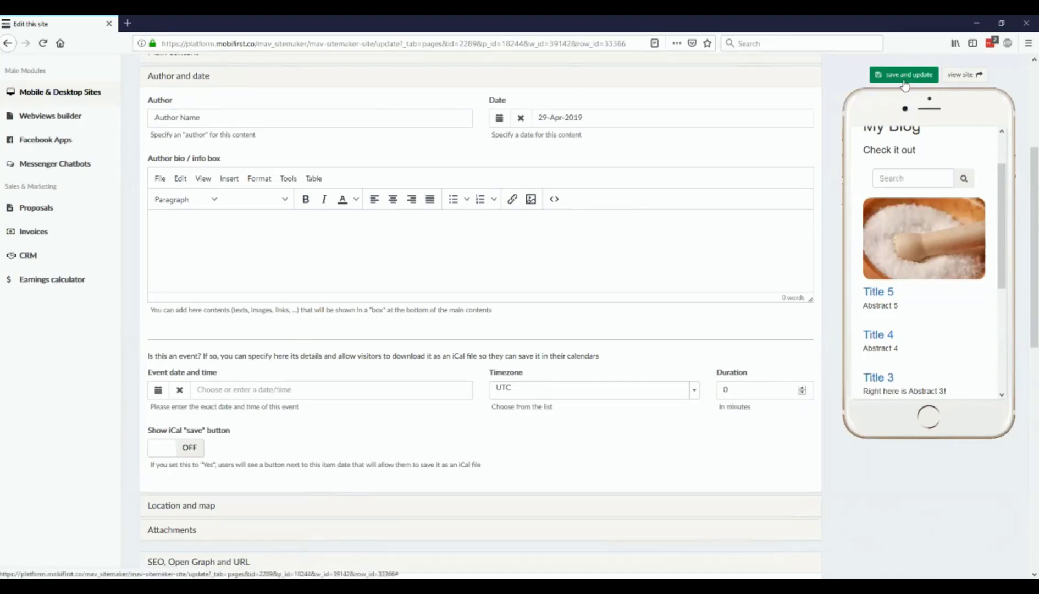
# - Enter "Author Biography" in the author bio / info box and save the post
pyautogui.click(708, 231)
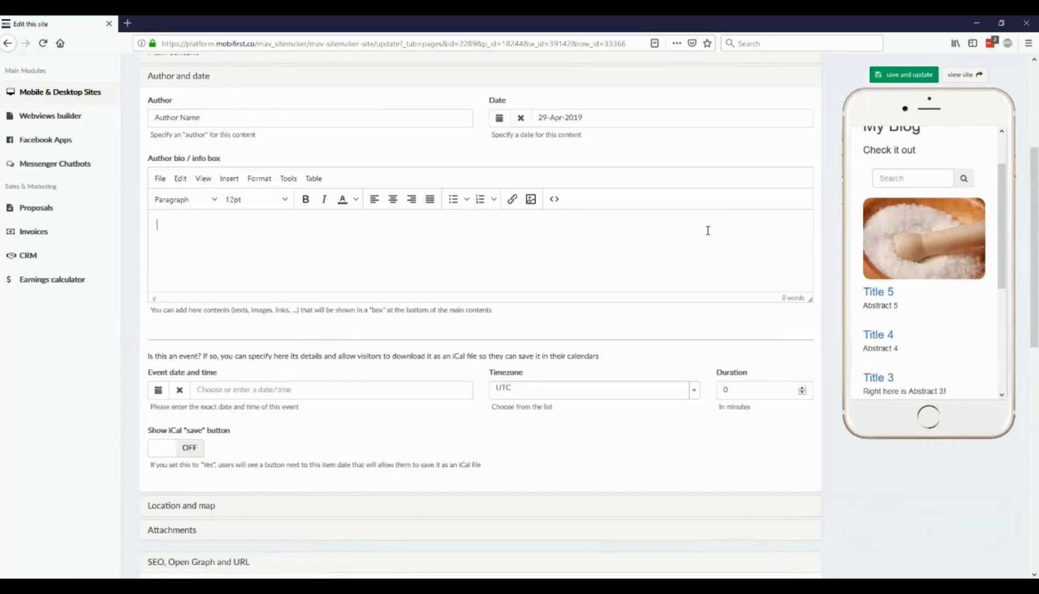
pyautogui.write('Author Biography')
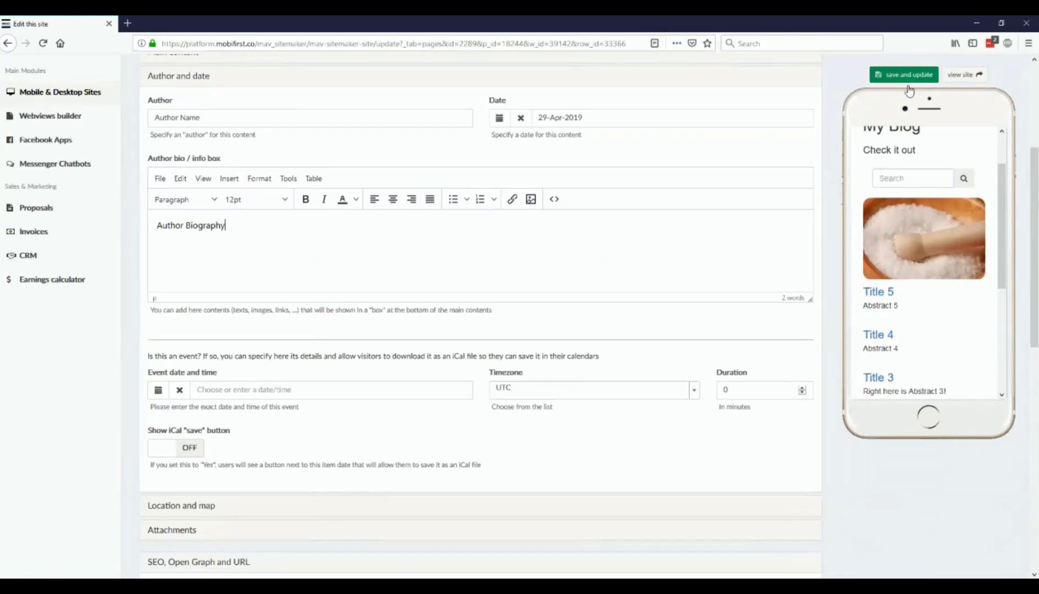
pyautogui.click(909, 82)
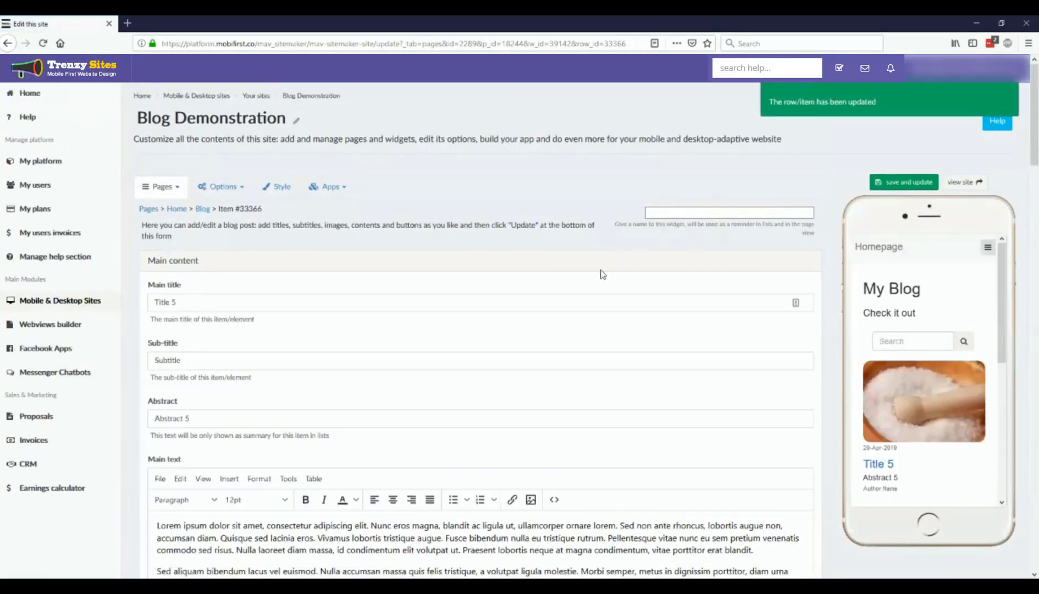
# - Examine the date and author shown for the Title 5 entry in the phone preview's blog list
pyautogui.scroll(-2, 478, 262)
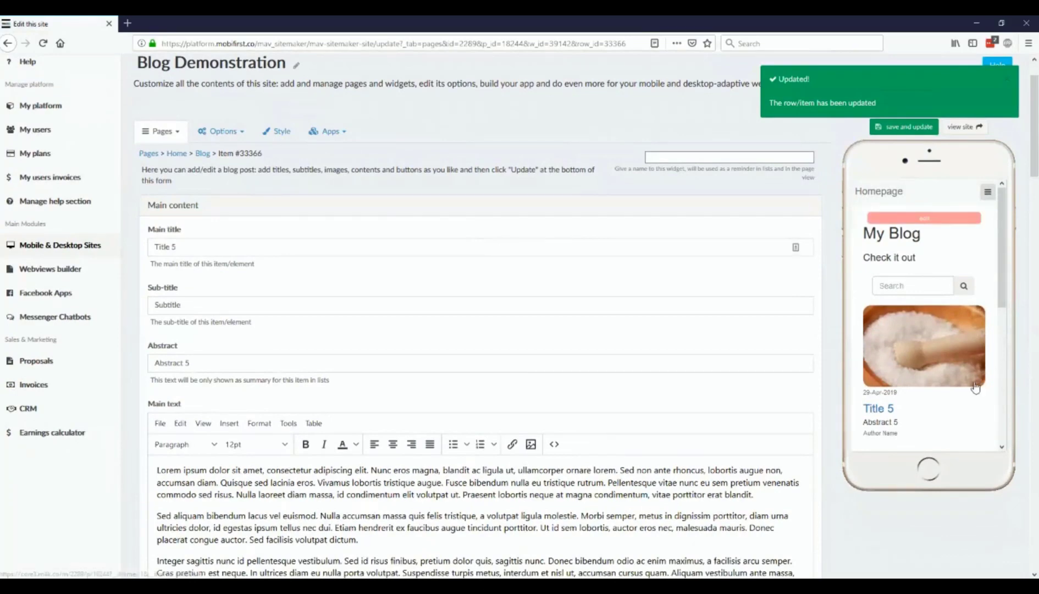
pyautogui.scroll(-3, 908, 291)
pyautogui.scroll(-4, 383, 321)
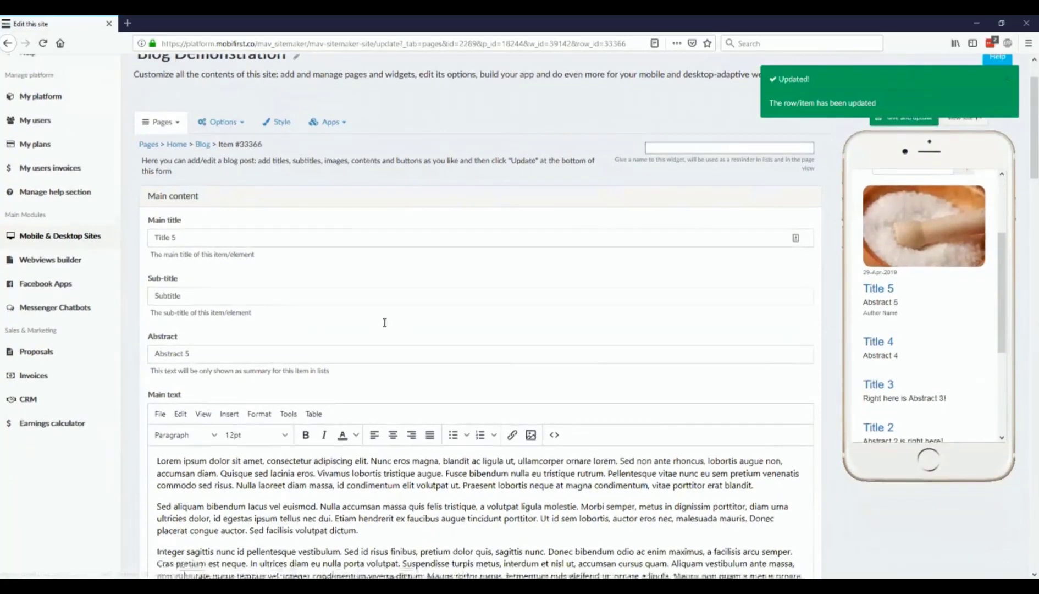
pyautogui.scroll(-6, 384, 322)
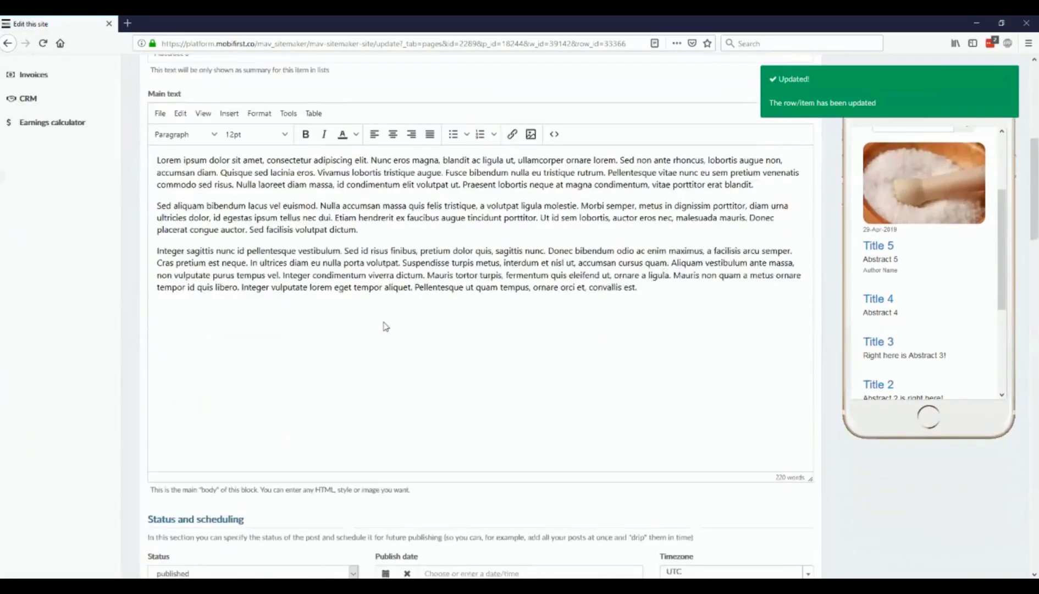
pyautogui.scroll(-3, 383, 325)
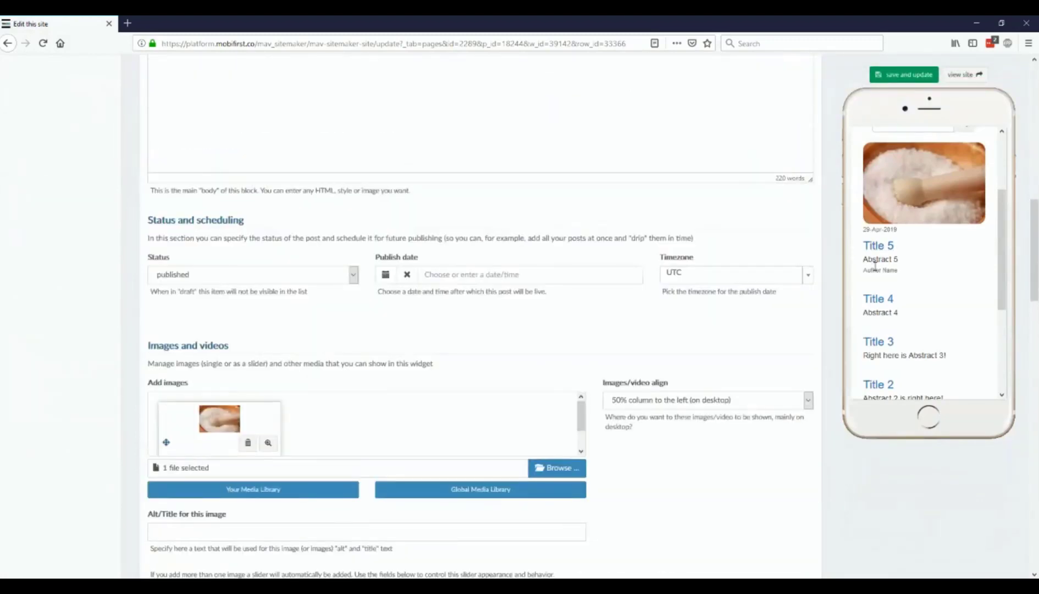
pyautogui.scroll(2, 880, 280)
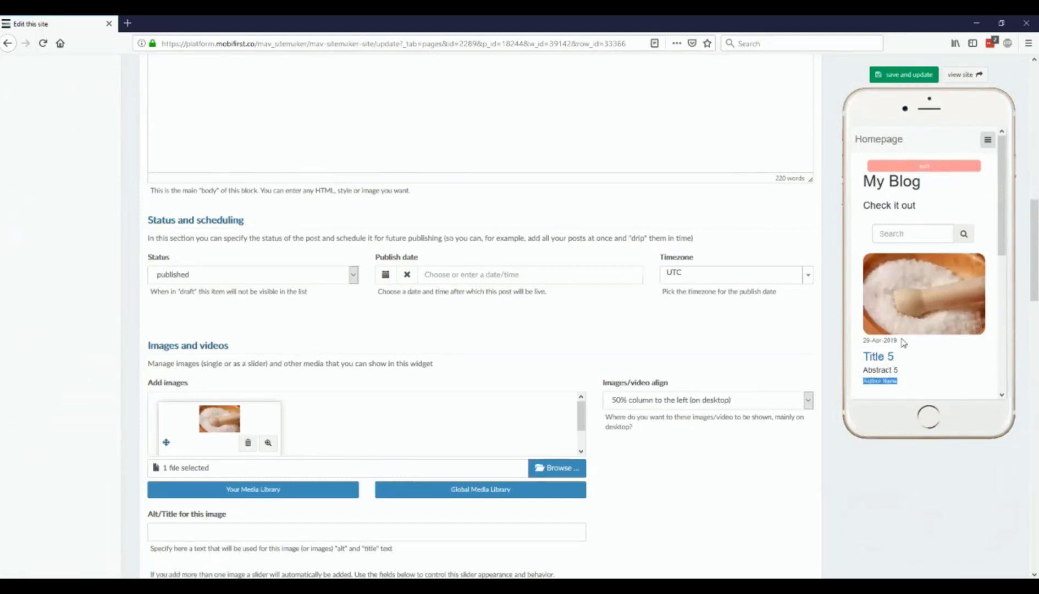
pyautogui.moveTo(904, 343); pyautogui.dragTo(867, 340)
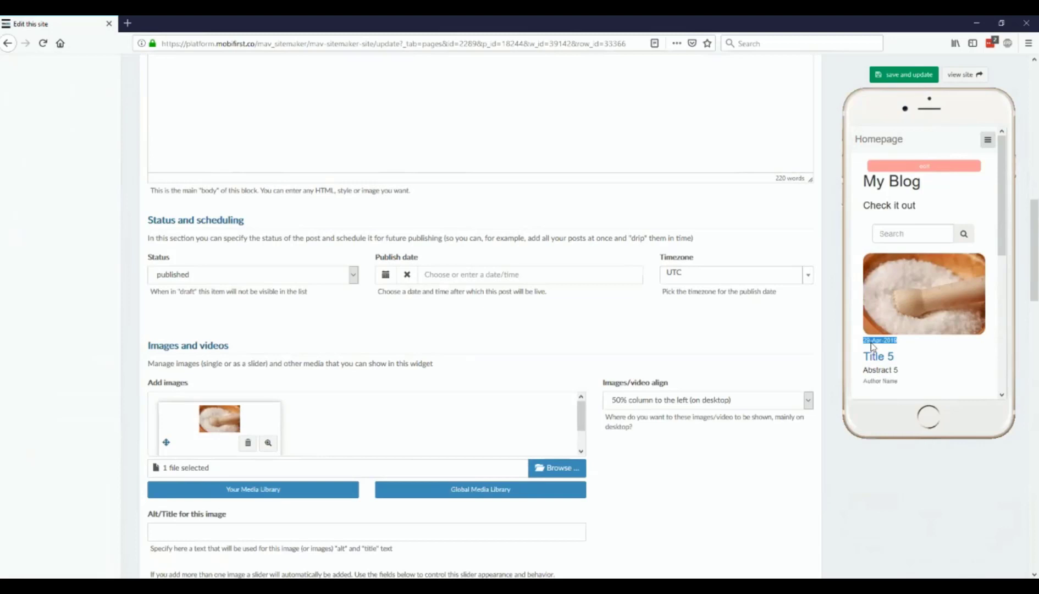
pyautogui.scroll(-2, 517, 325)
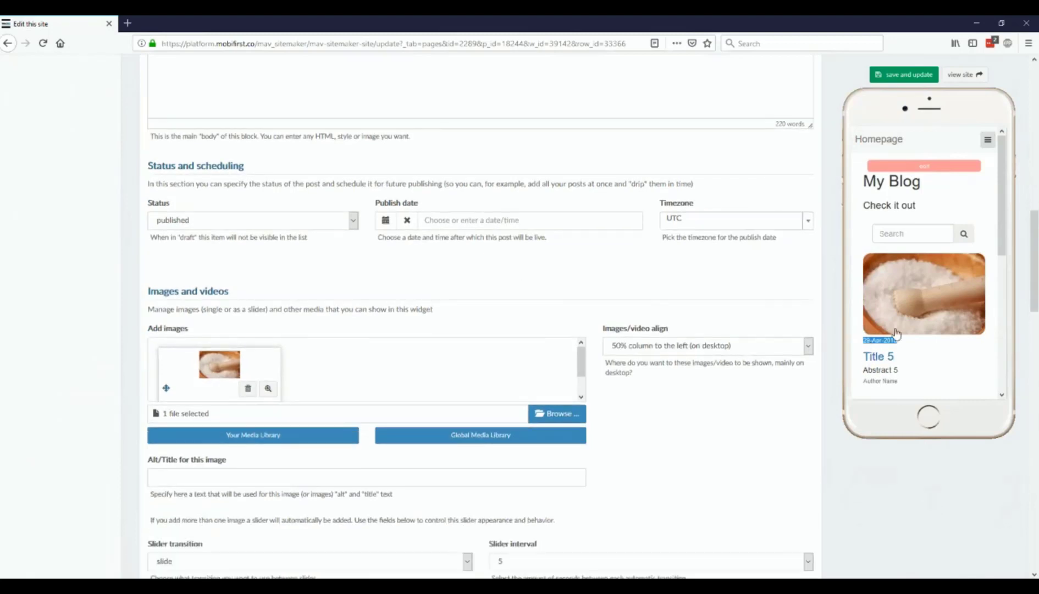
# - Open the Title 5 post in the phone preview, check its author biography box and close the post
pyautogui.click(880, 356)
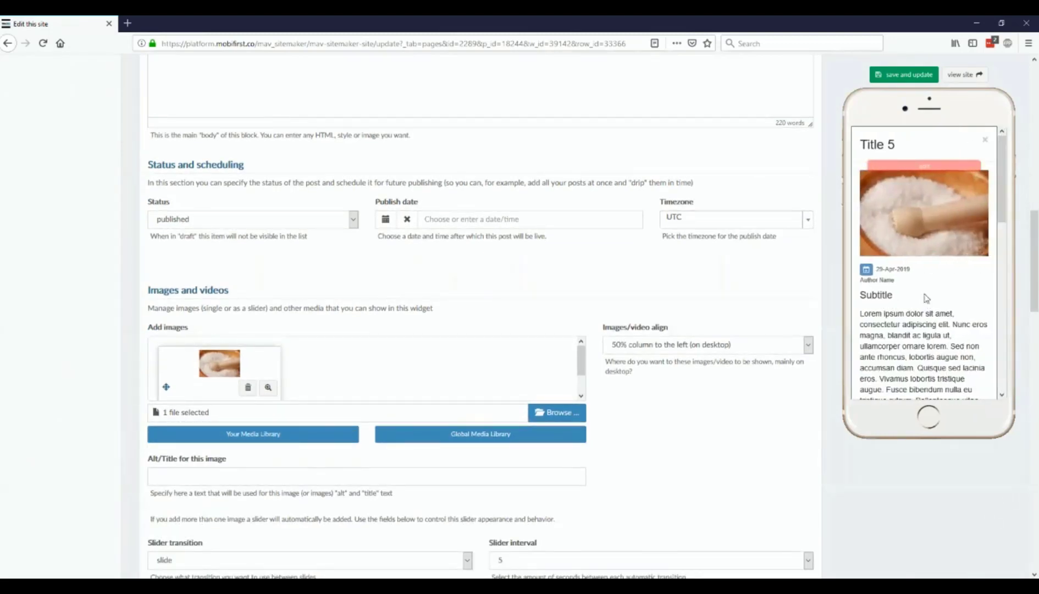
pyautogui.scroll(-10, 913, 296)
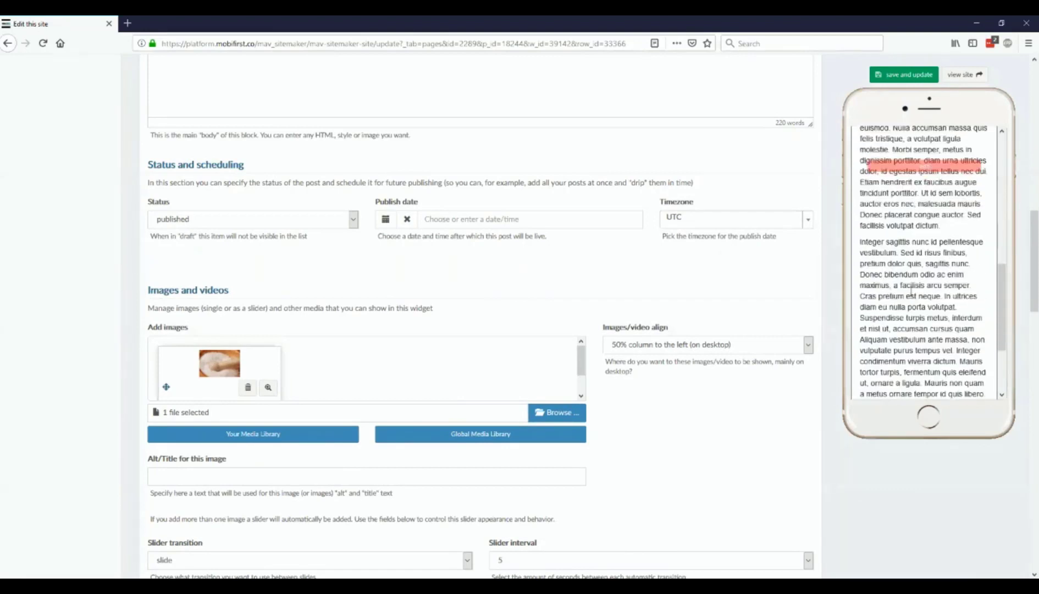
pyautogui.moveTo(922, 344); pyautogui.dragTo(874, 348)
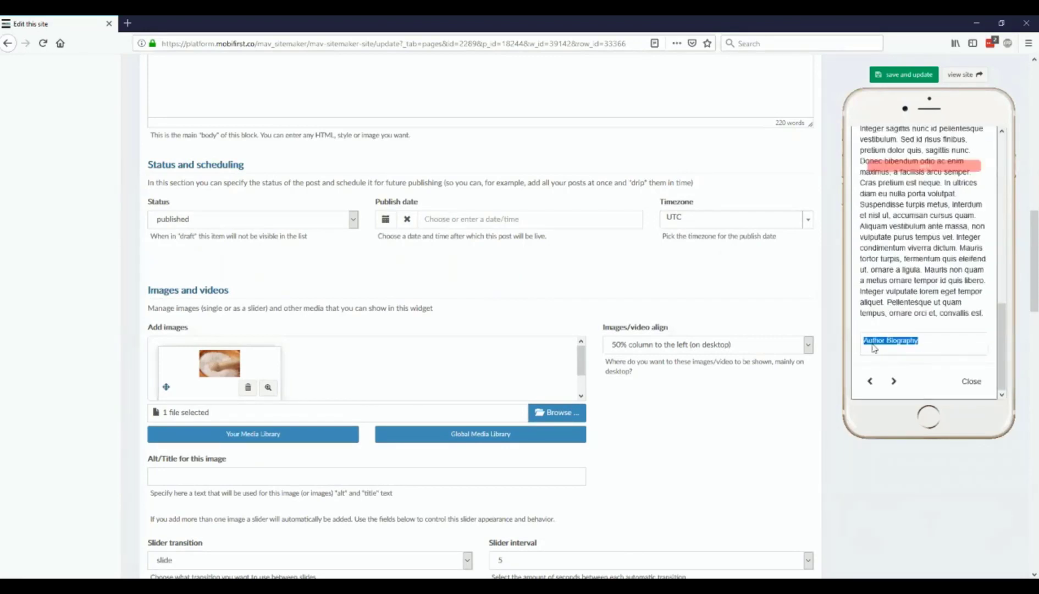
pyautogui.click(971, 382)
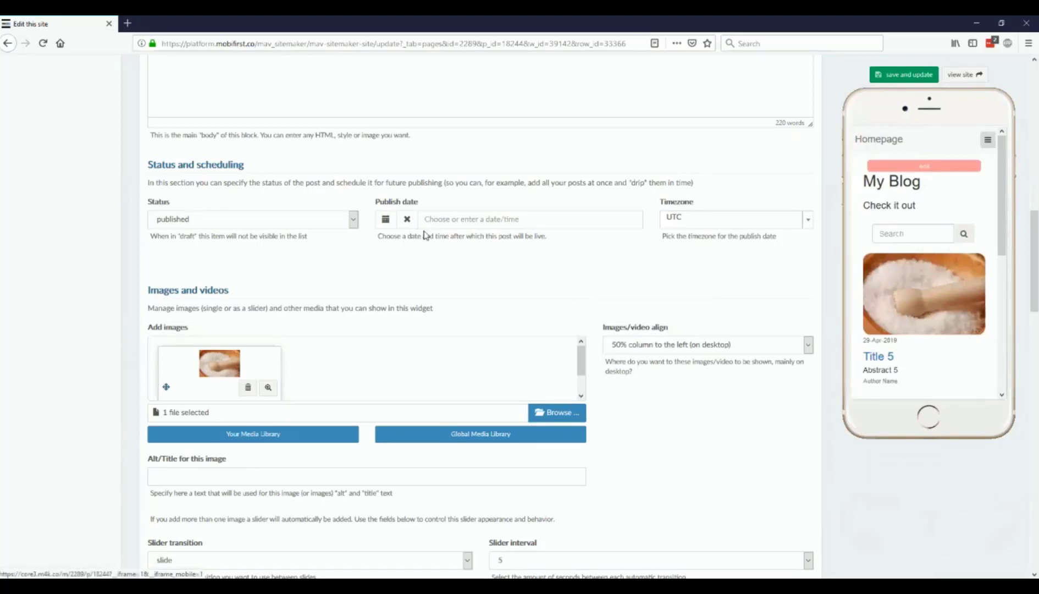
# - In the Location and map section, enter a street address starting with 123 from the suggestions and save the post
pyautogui.scroll(-3, 457, 269)
pyautogui.scroll(-13, 457, 269)
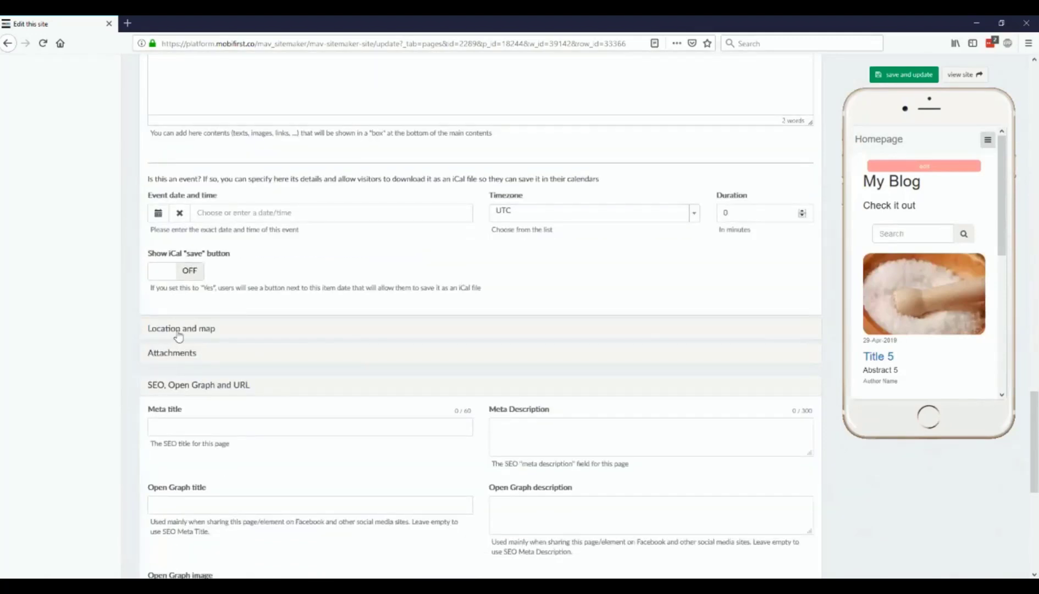
pyautogui.scroll(-7, 176, 335)
pyautogui.scroll(8, 292, 208)
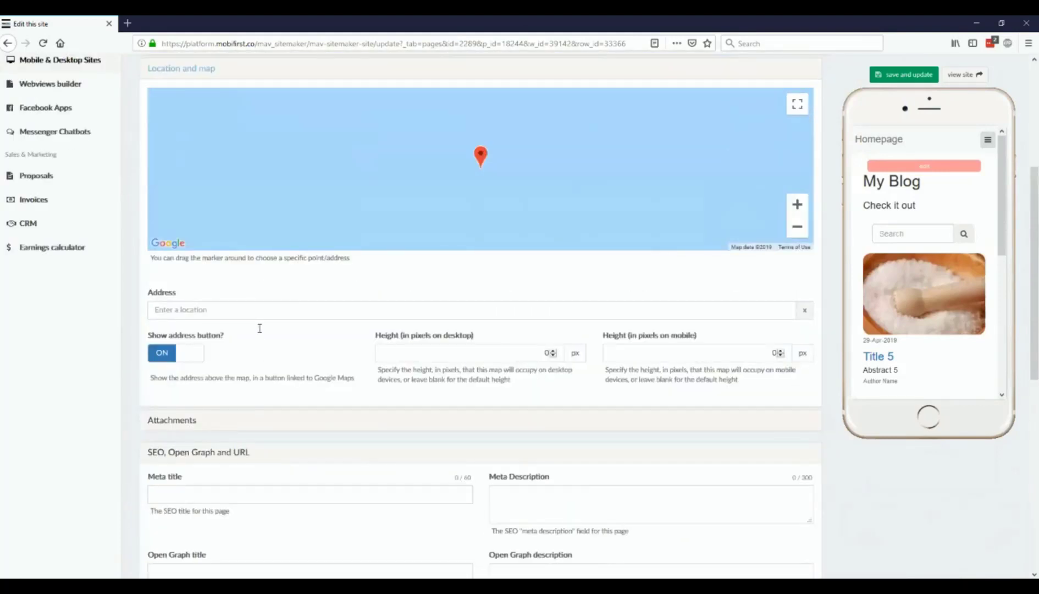
pyautogui.click(259, 317)
pyautogui.write('123')
pyautogui.click(212, 331)
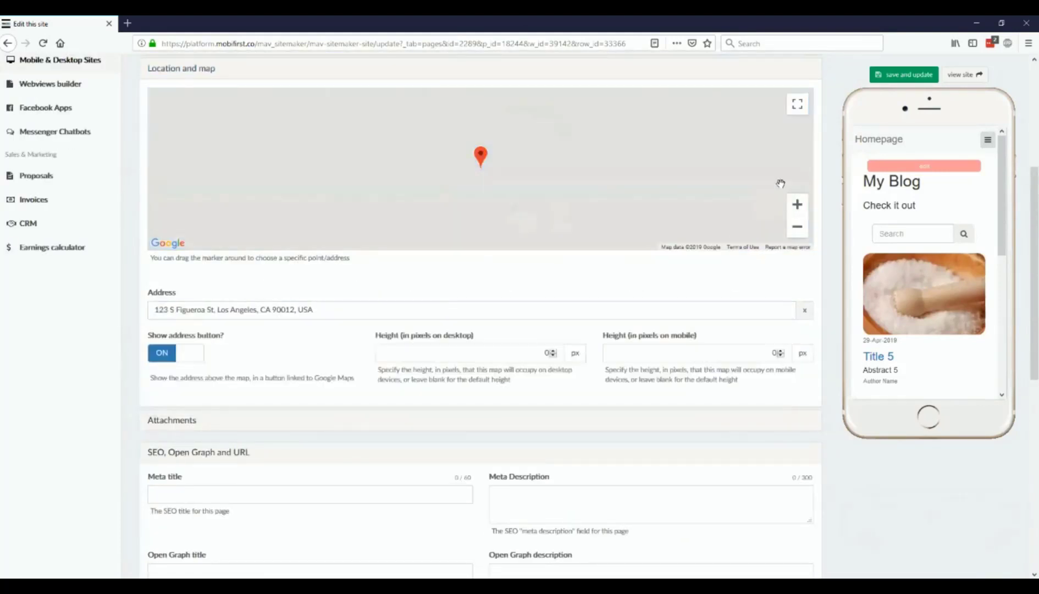
pyautogui.click(880, 77)
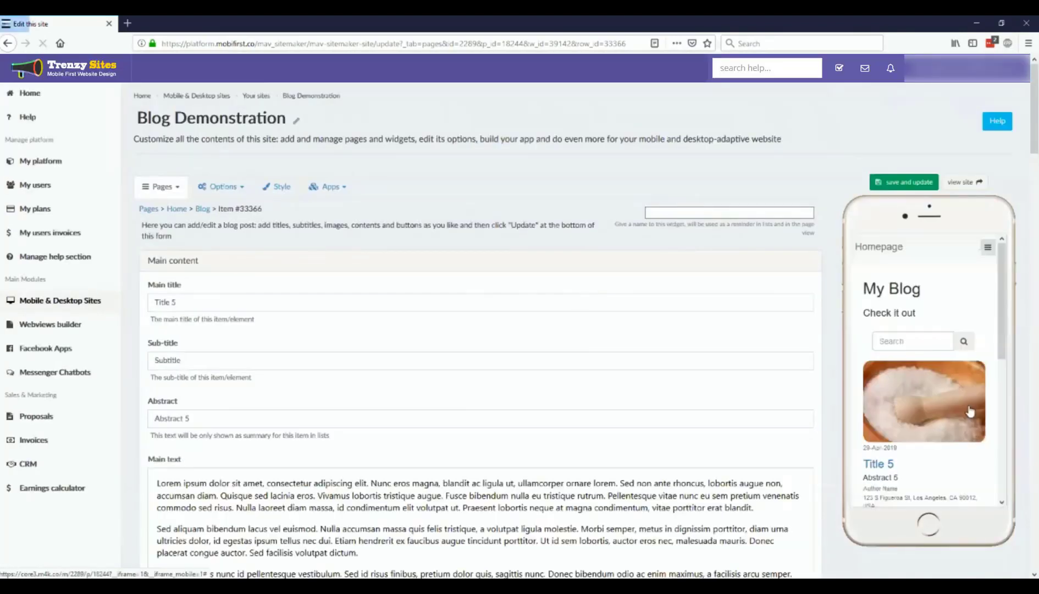
# - Open the Title 5 post in the phone preview and check its address and map
pyautogui.scroll(-2, 970, 411)
pyautogui.click(891, 355)
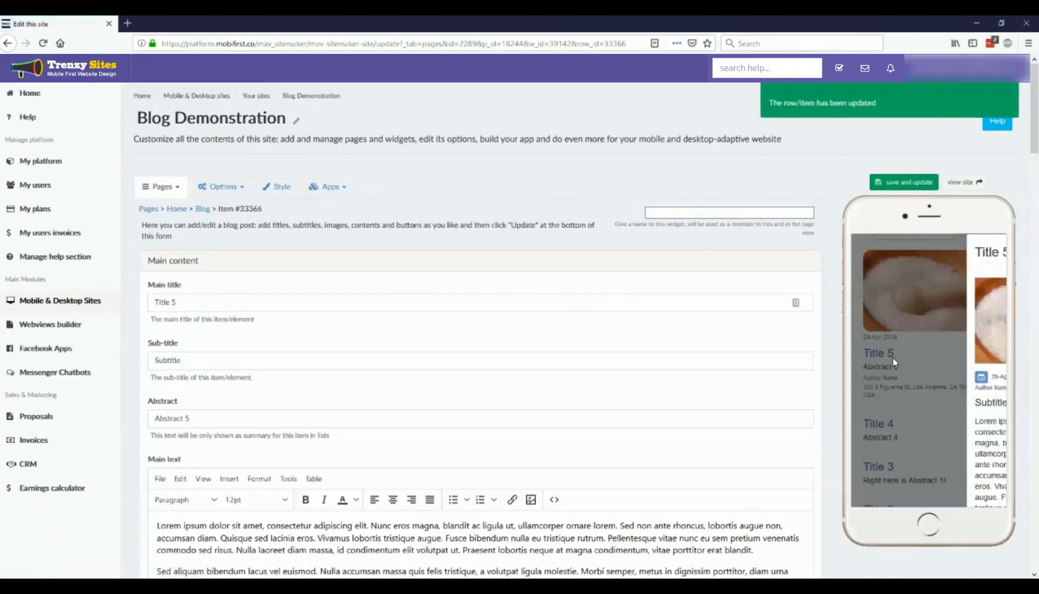
pyautogui.scroll(-5, 929, 372)
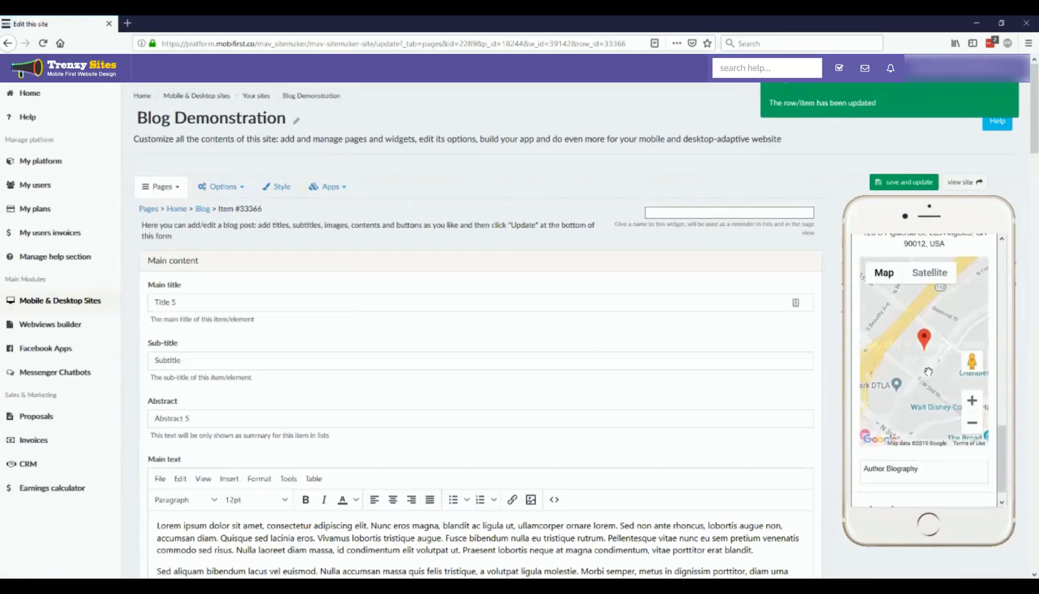
pyautogui.scroll(1, 928, 372)
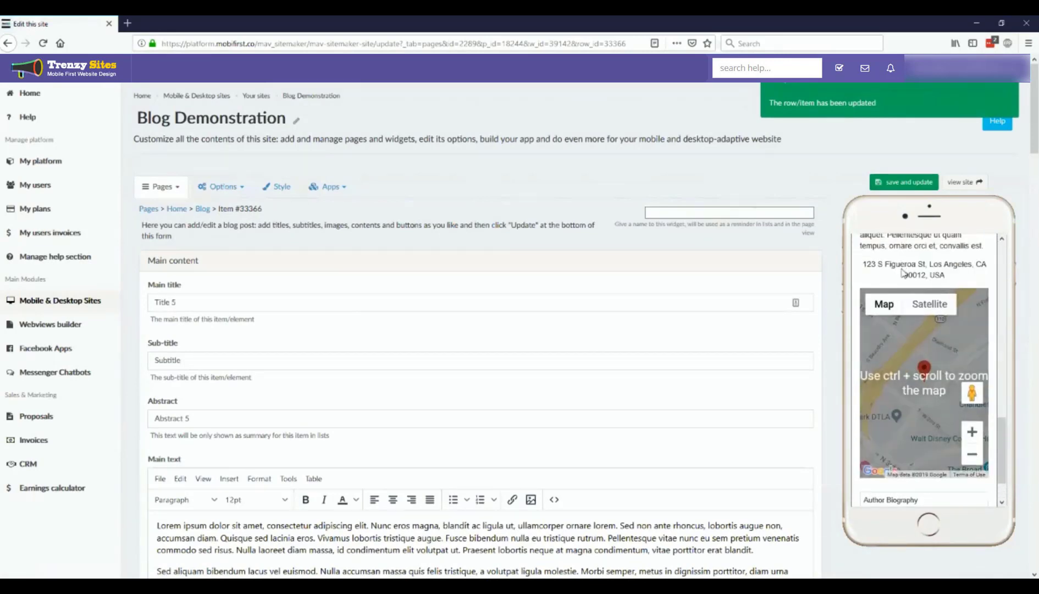
# - Expand the post's Attachments section to view its file and button text options
pyautogui.scroll(-10, 451, 286)
pyautogui.scroll(-15, 449, 278)
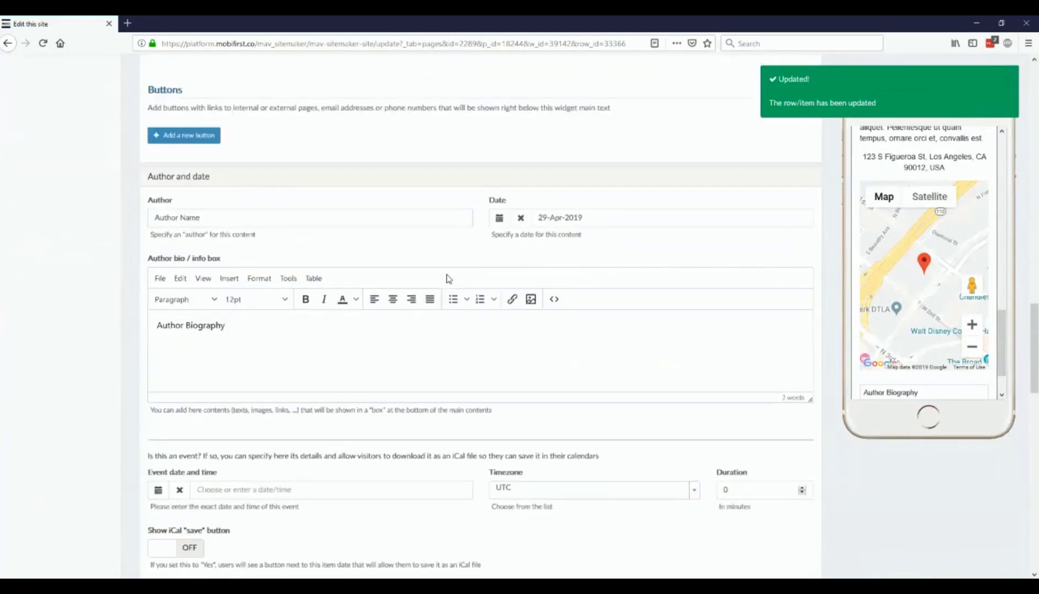
pyautogui.scroll(-5, 76, 396)
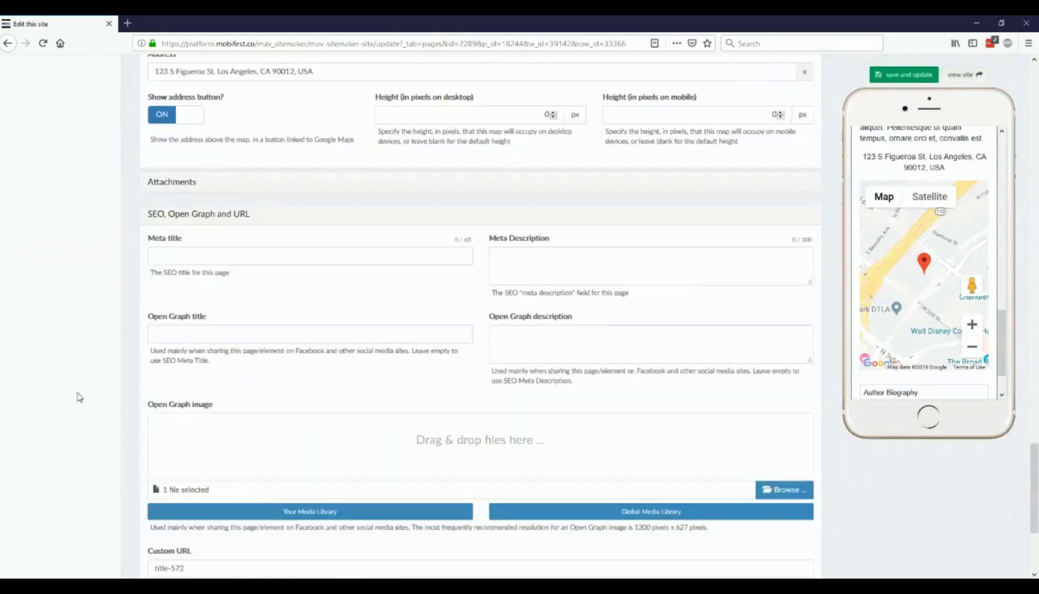
pyautogui.scroll(-4, 159, 187)
pyautogui.scroll(10, 97, 277)
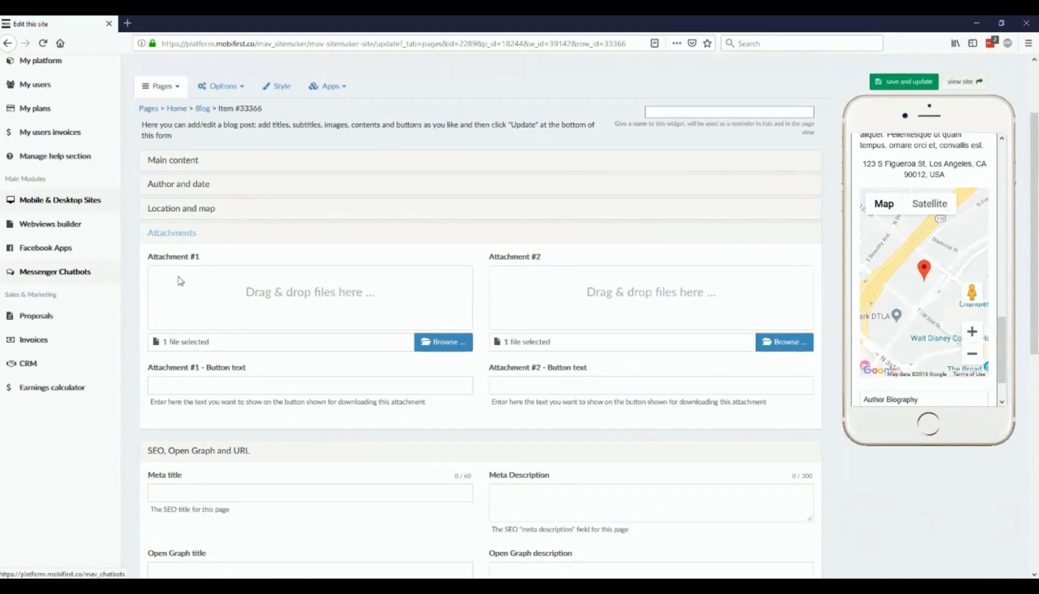
# - Upload the cake picture from the Pictures folder as Attachment #1 of the Title 5 post and save the post
pyautogui.click(443, 343)
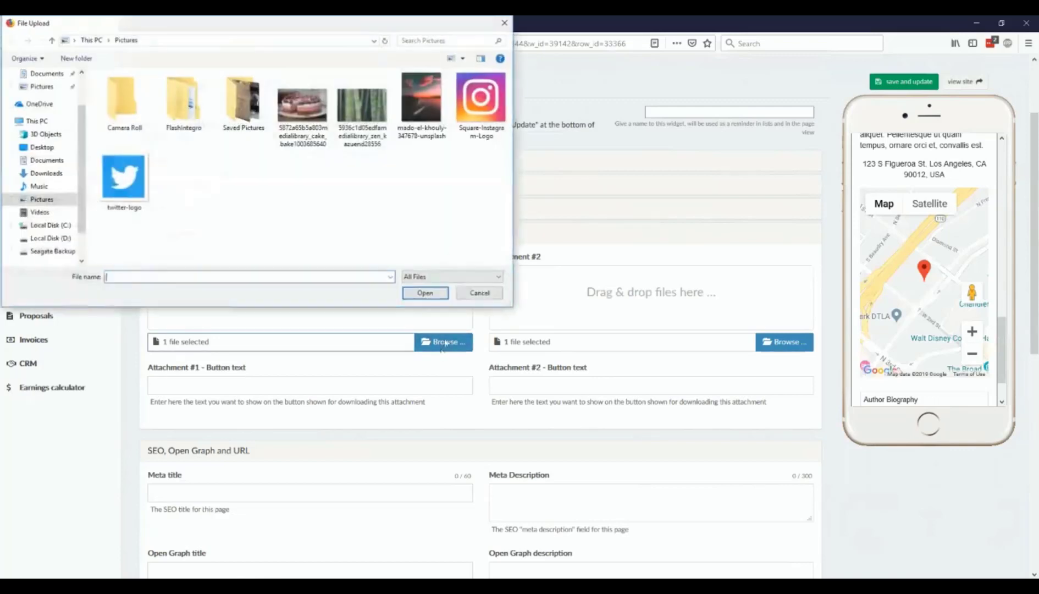
pyautogui.click(308, 113)
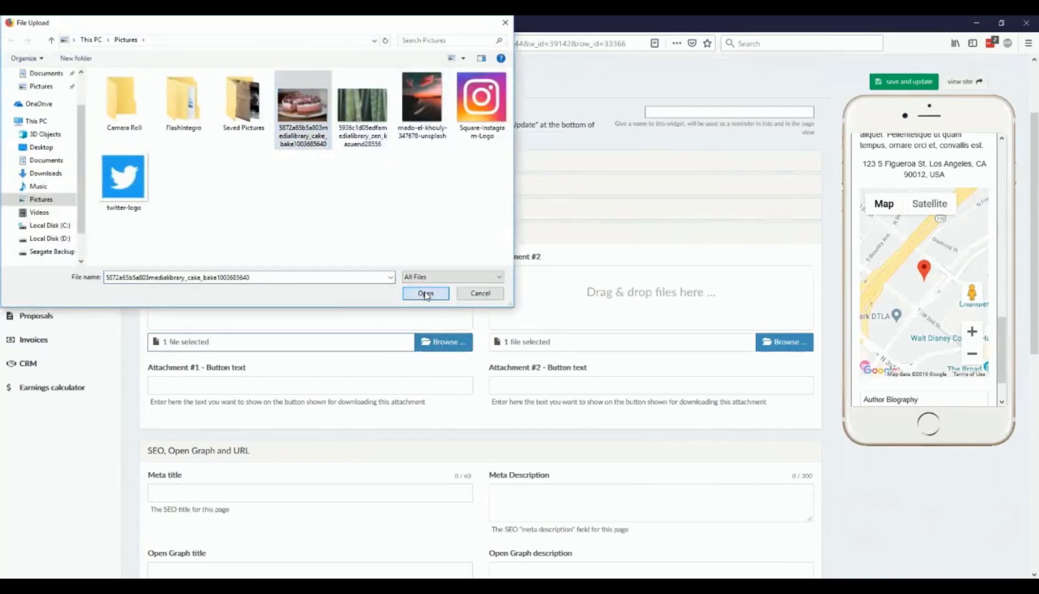
pyautogui.click(426, 294)
pyautogui.click(400, 345)
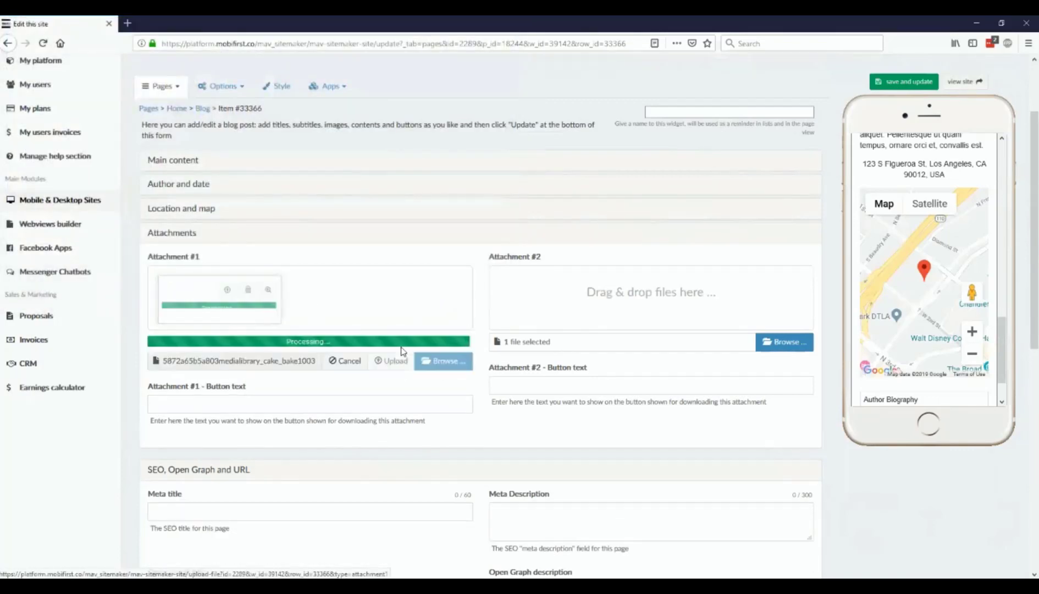
pyautogui.click(900, 84)
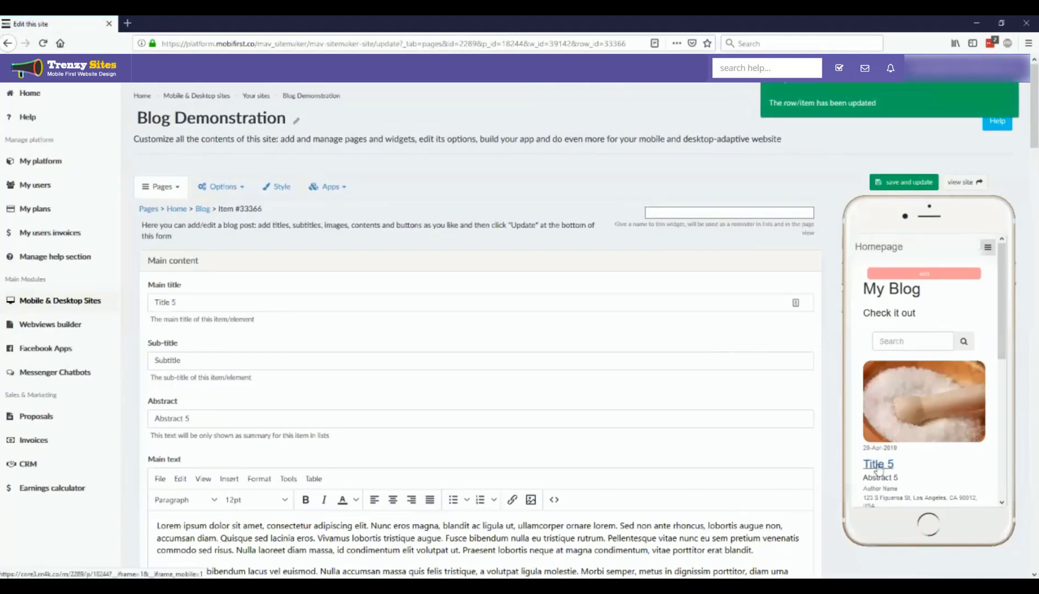
# - Open the Title 5 post in the phone preview and check its file download button
pyautogui.click(882, 465)
pyautogui.scroll(-2, 897, 373)
pyautogui.scroll(-8, 897, 373)
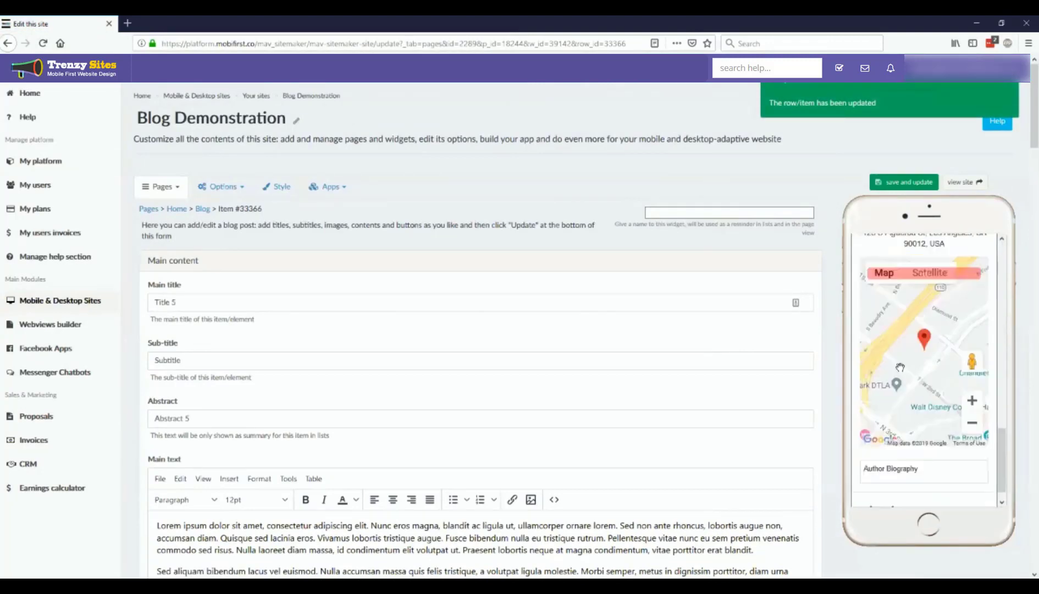
pyautogui.scroll(3, 929, 358)
pyautogui.scroll(-2, 935, 348)
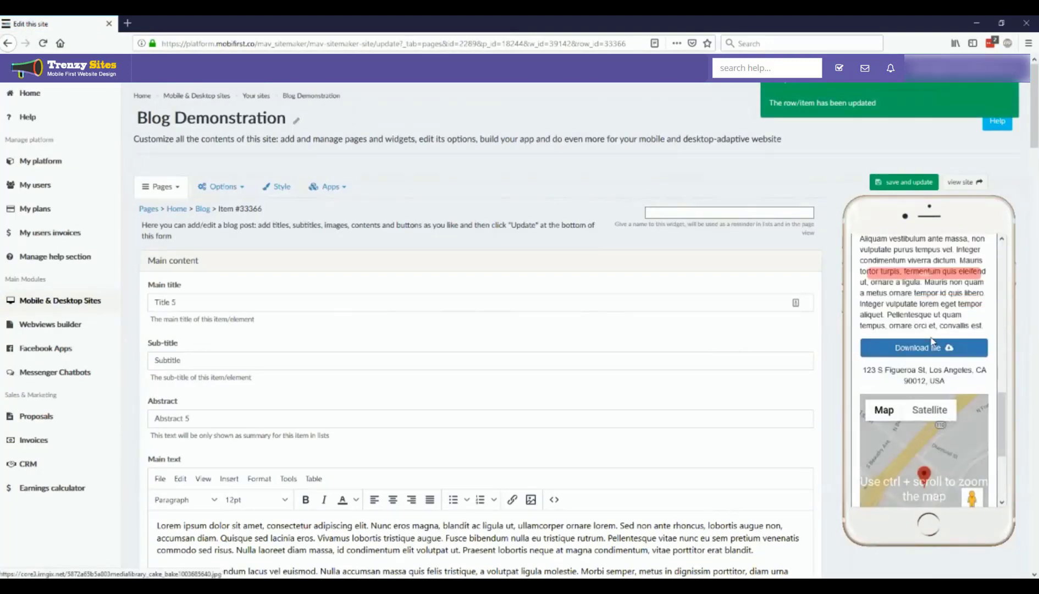
# - Review the Title 5 post's SEO, Open Graph and URL fields below its attachments
pyautogui.scroll(-20, 581, 246)
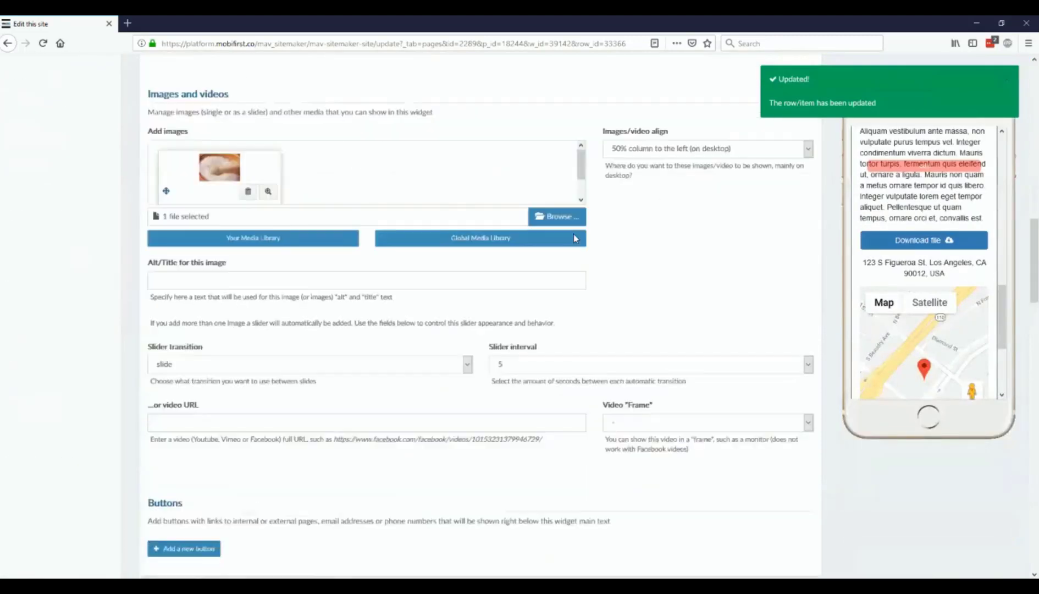
pyautogui.scroll(-15, 235, 263)
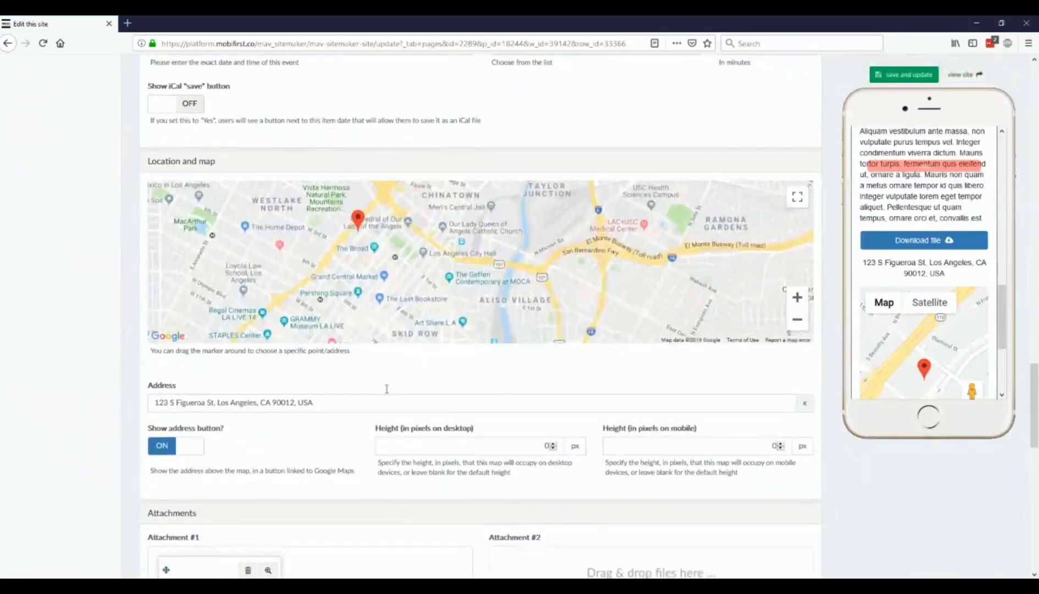
pyautogui.scroll(6, 100, 327)
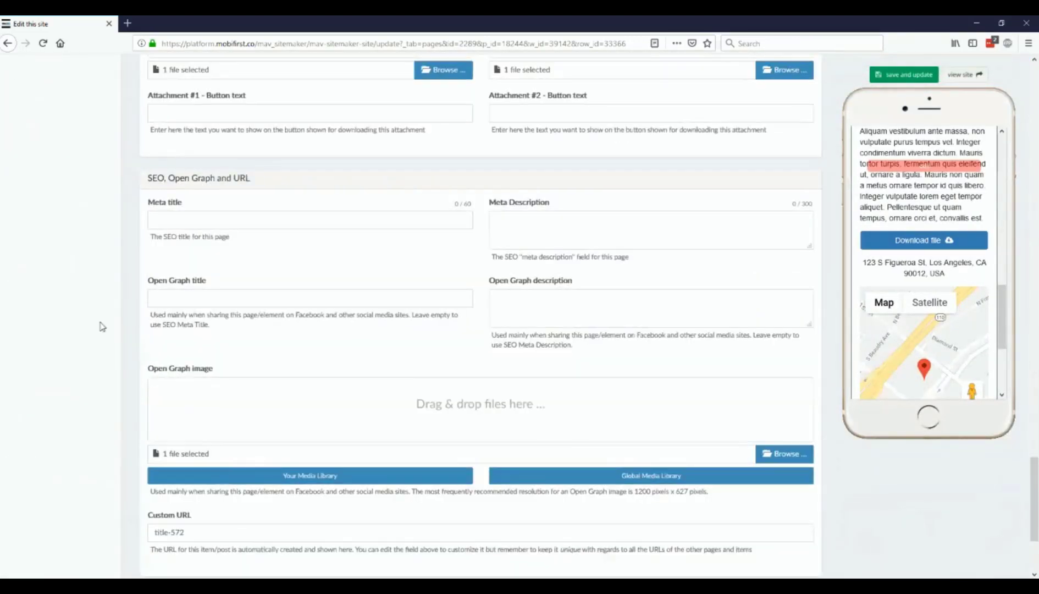
pyautogui.scroll(-5, 596, 401)
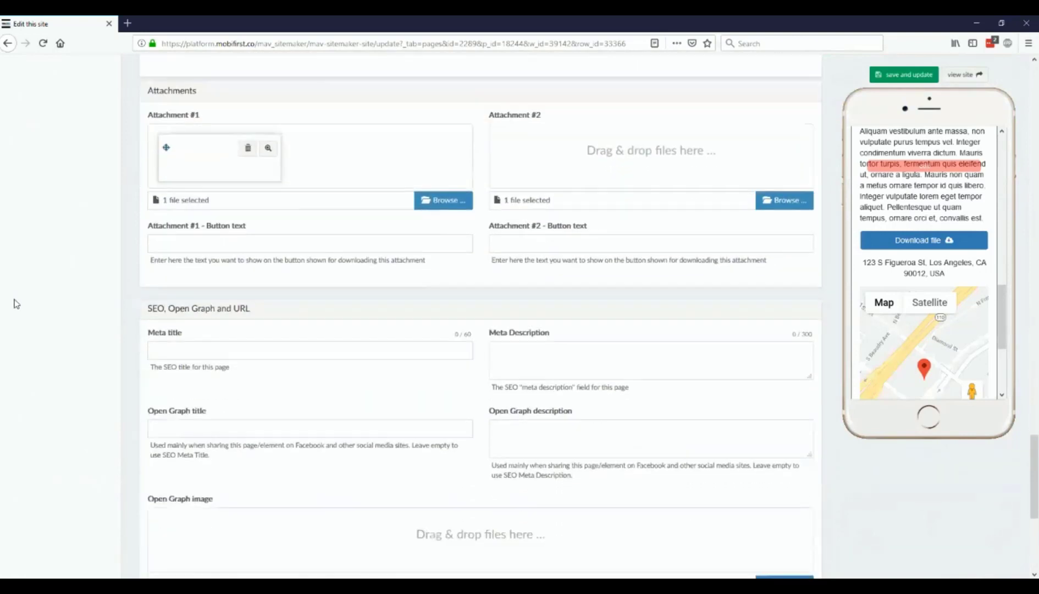
pyautogui.scroll(-3, 174, 254)
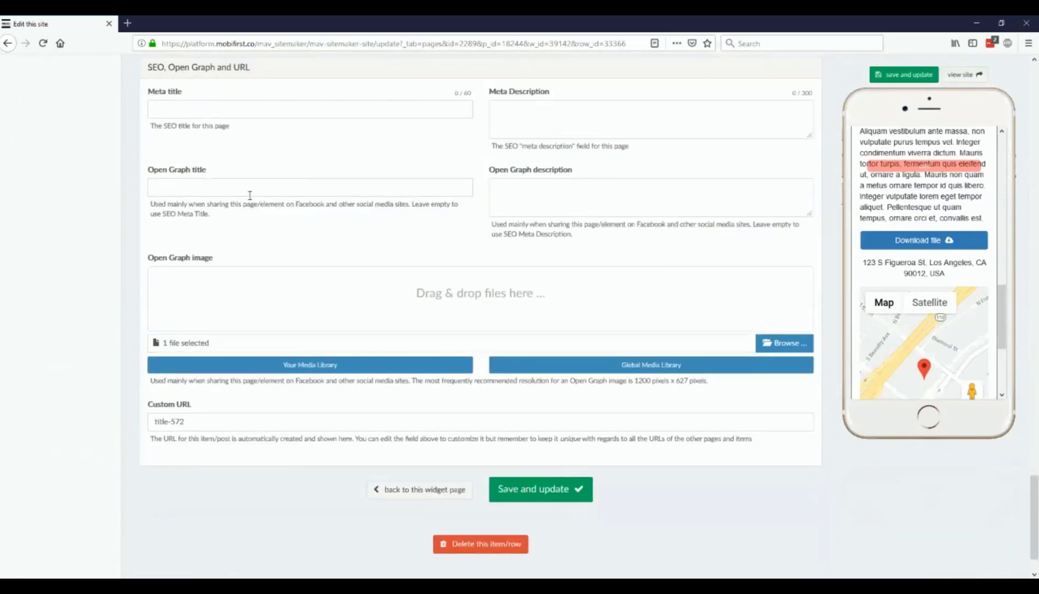
pyautogui.click(183, 110)
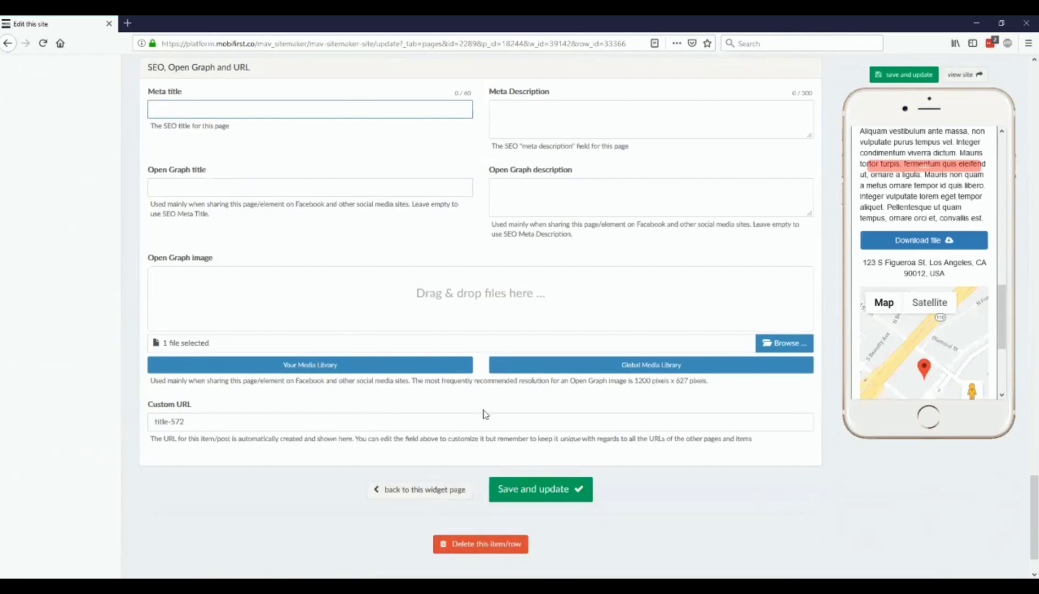
# - Review the whole Title 5 post form, save the post and return to the Blog widget's item list
pyautogui.scroll(15, 409, 421)
pyautogui.scroll(15, 251, 422)
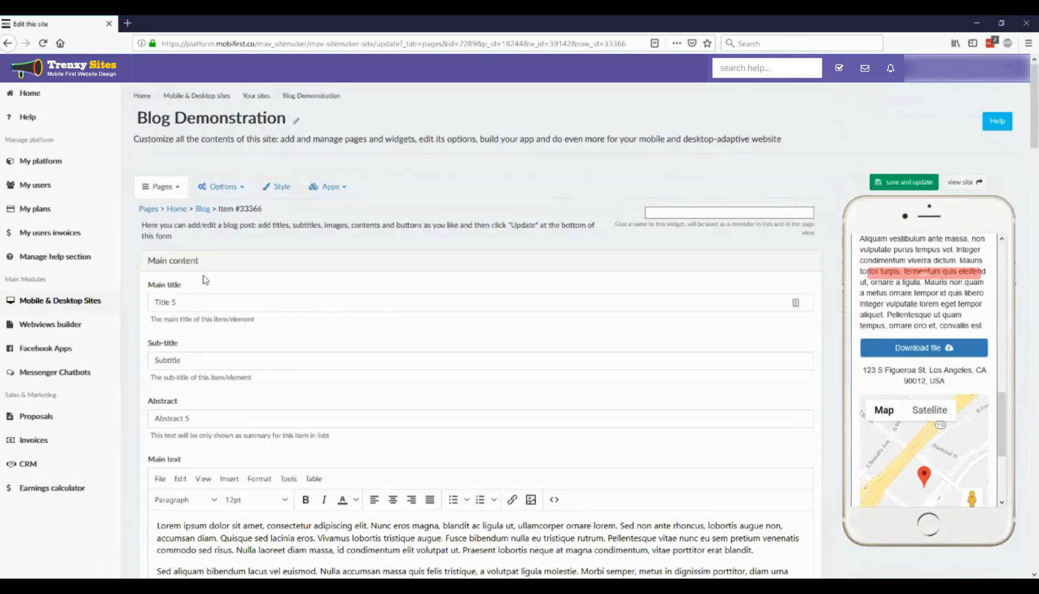
pyautogui.scroll(-4, 203, 280)
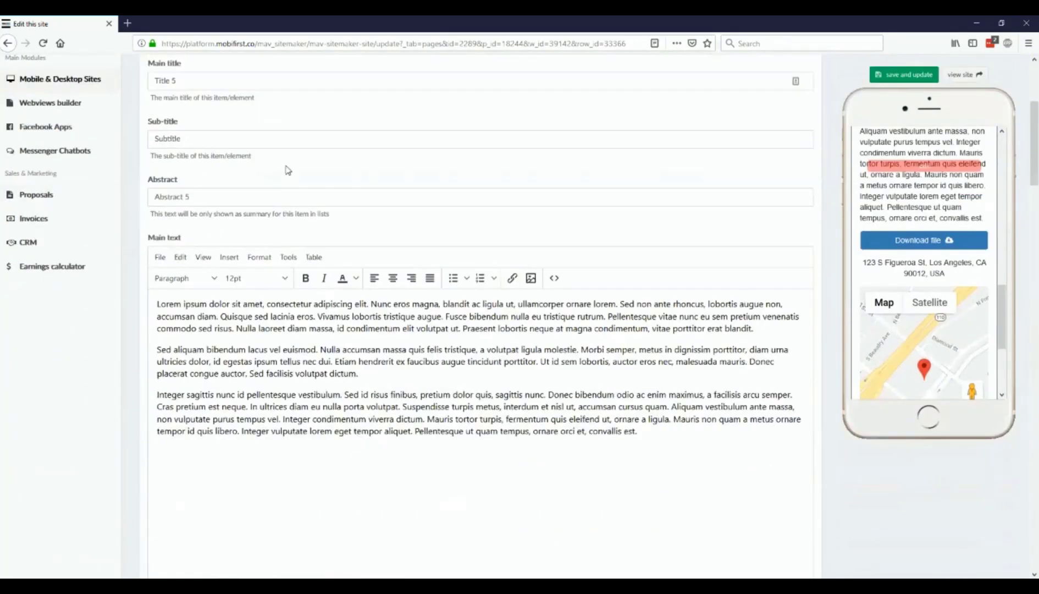
pyautogui.scroll(-15, 308, 209)
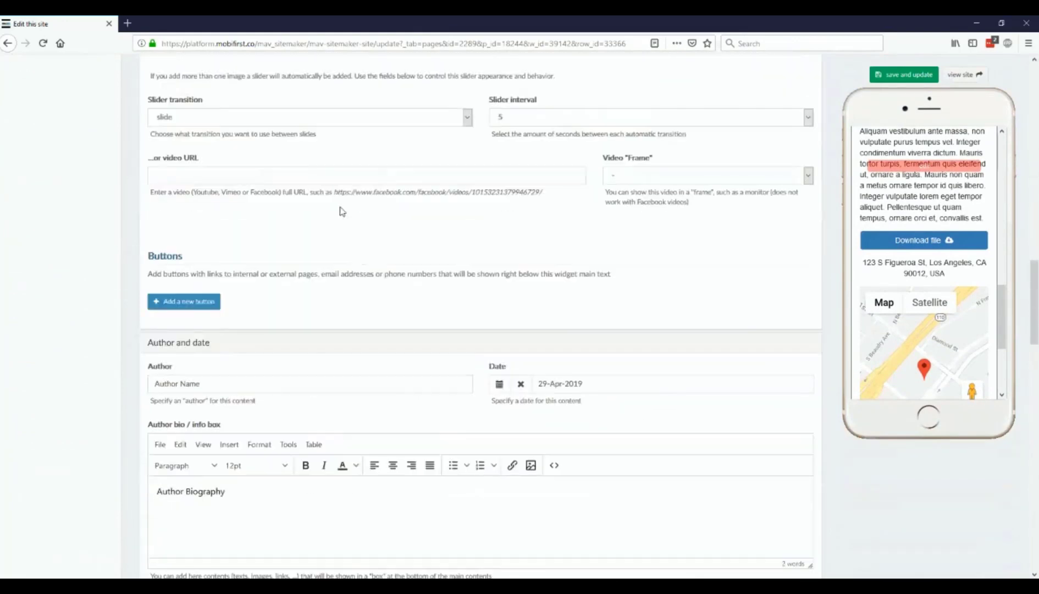
pyautogui.scroll(-14, 343, 214)
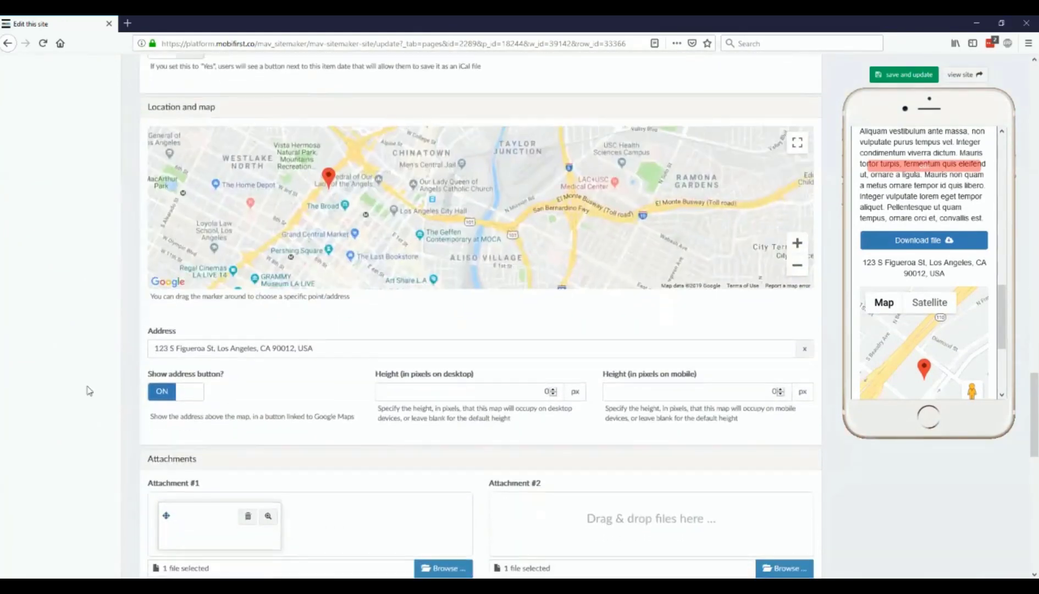
pyautogui.scroll(-10, 88, 390)
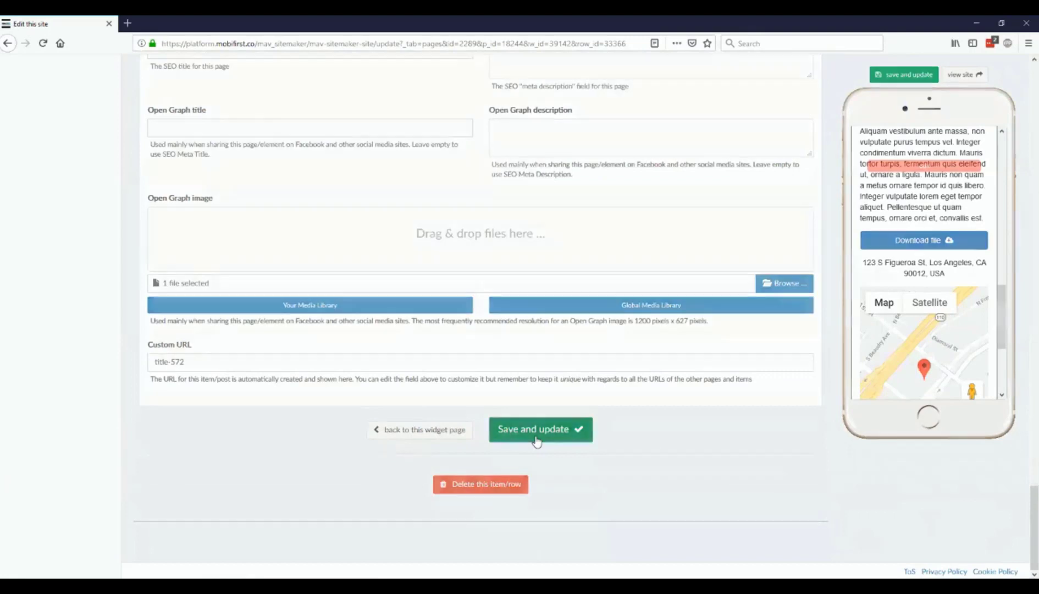
pyautogui.click(536, 439)
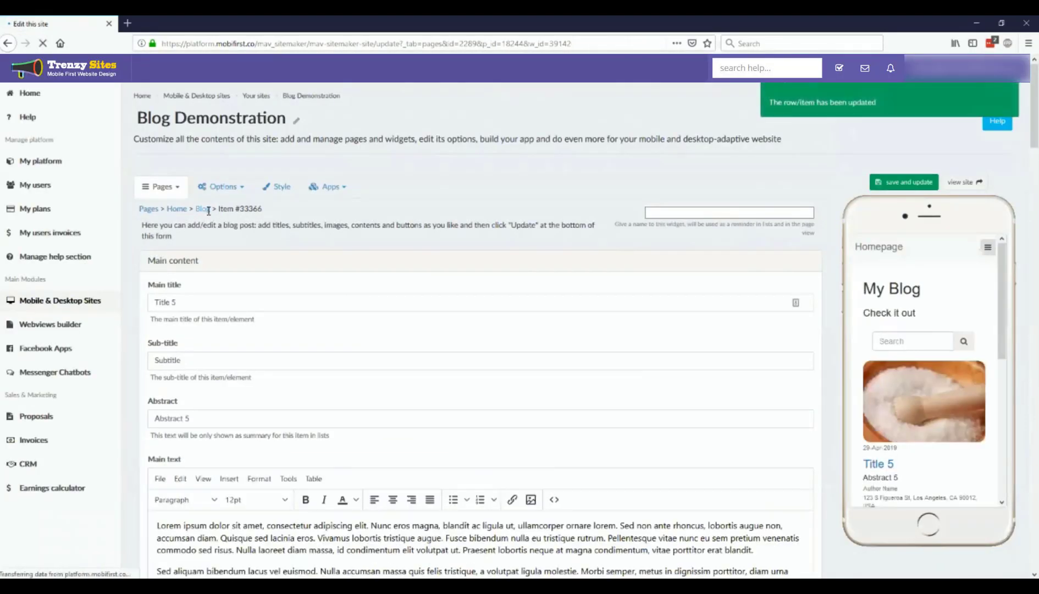
pyautogui.click(205, 210)
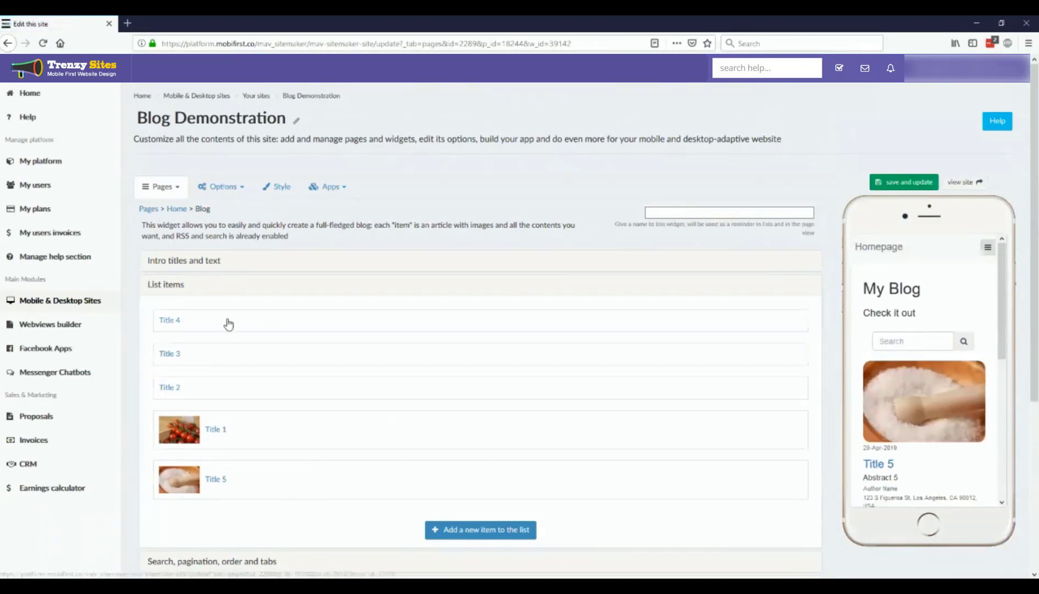
# - Turn off the Blog widget's search form in its search and pagination settings and save the widget
pyautogui.scroll(-3, 237, 467)
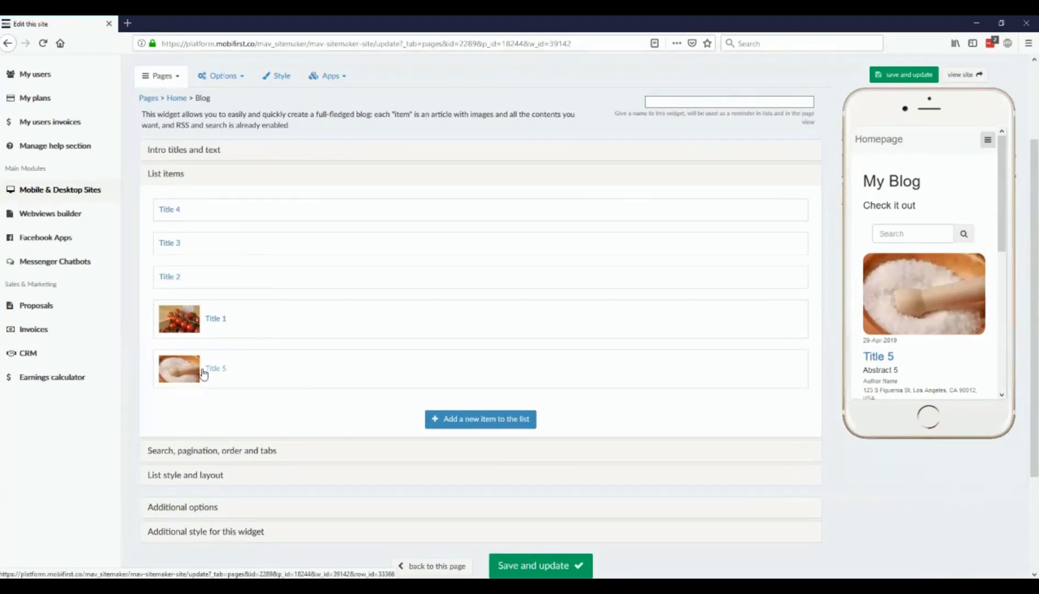
pyautogui.click(187, 451)
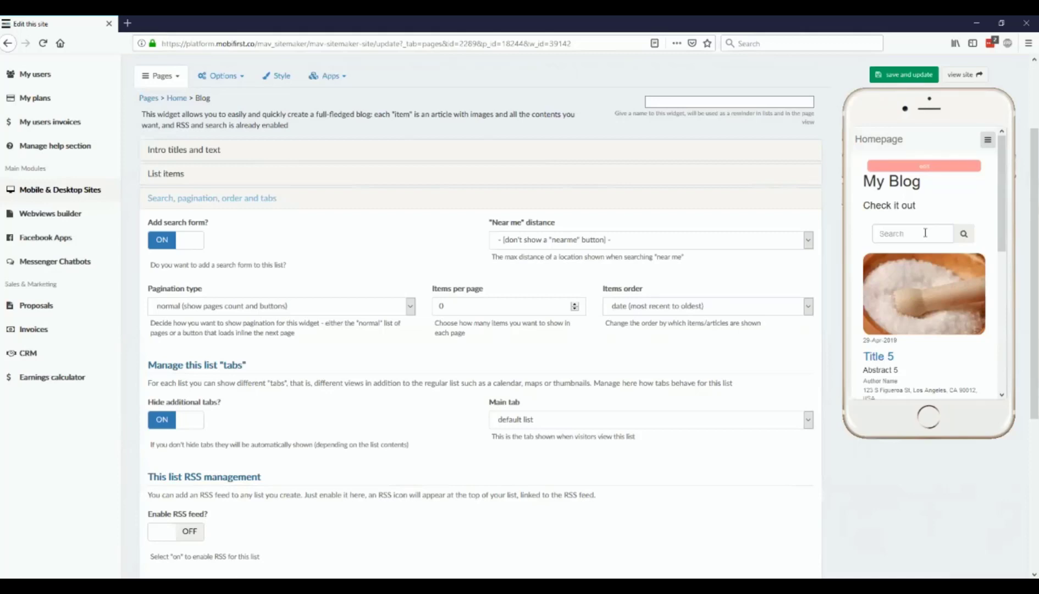
pyautogui.click(185, 235)
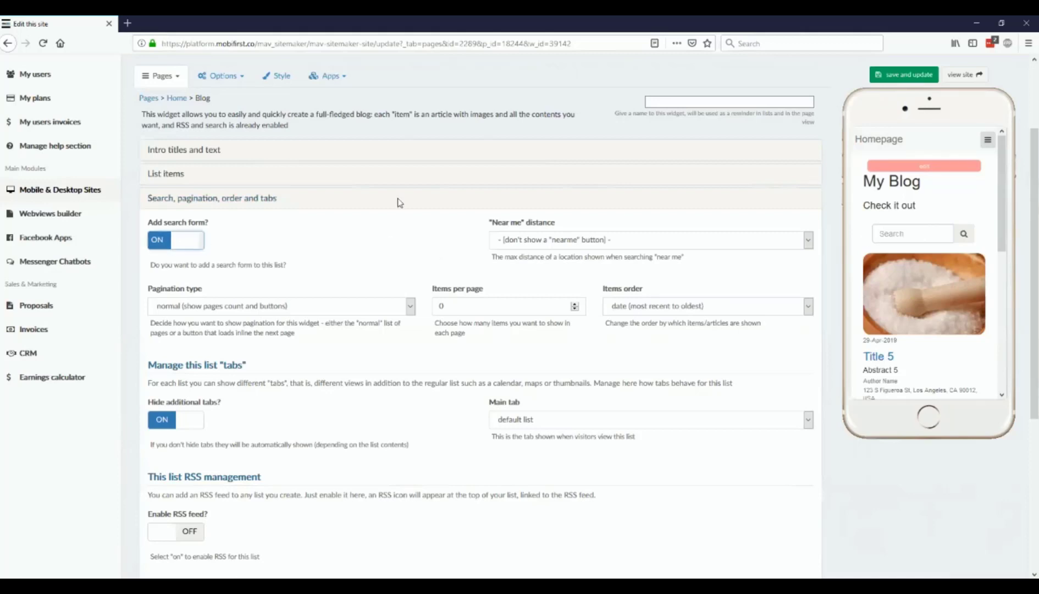
pyautogui.click(877, 76)
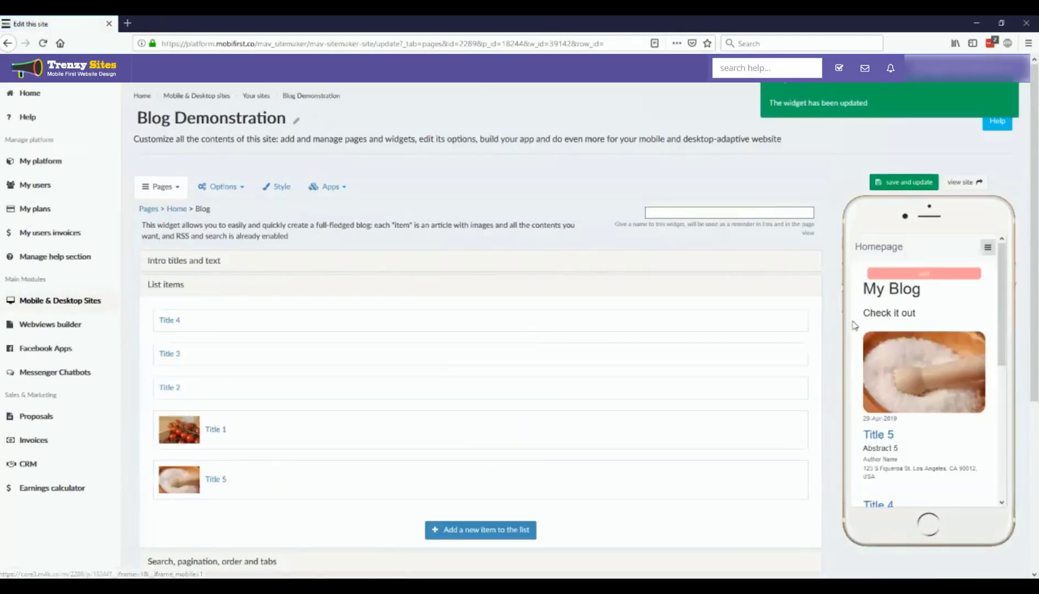
# - Turn the Blog widget's search form back on and save the widget
pyautogui.scroll(-2, 223, 286)
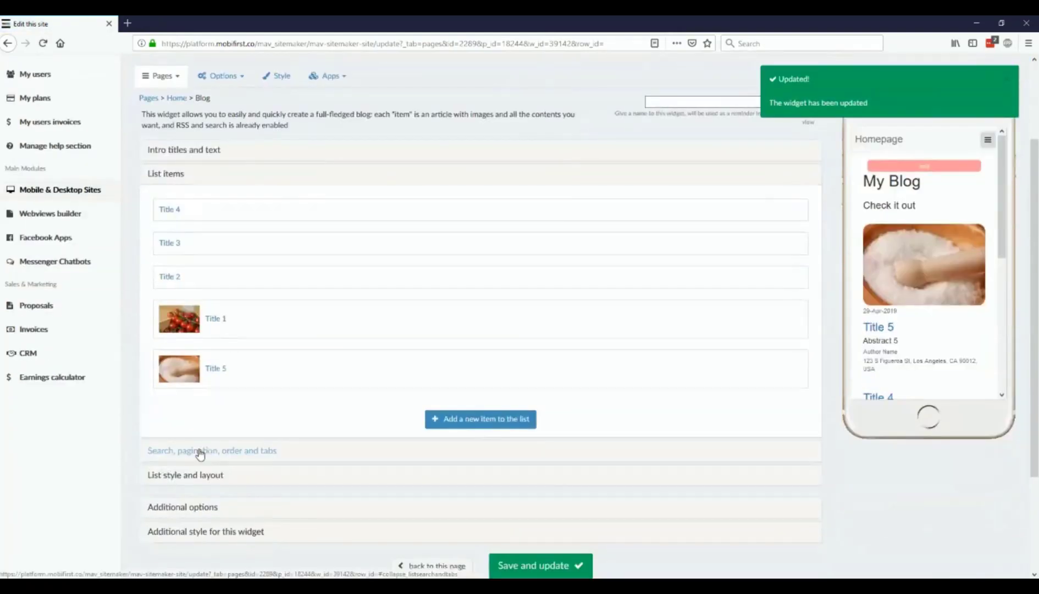
pyautogui.click(201, 453)
pyautogui.click(184, 239)
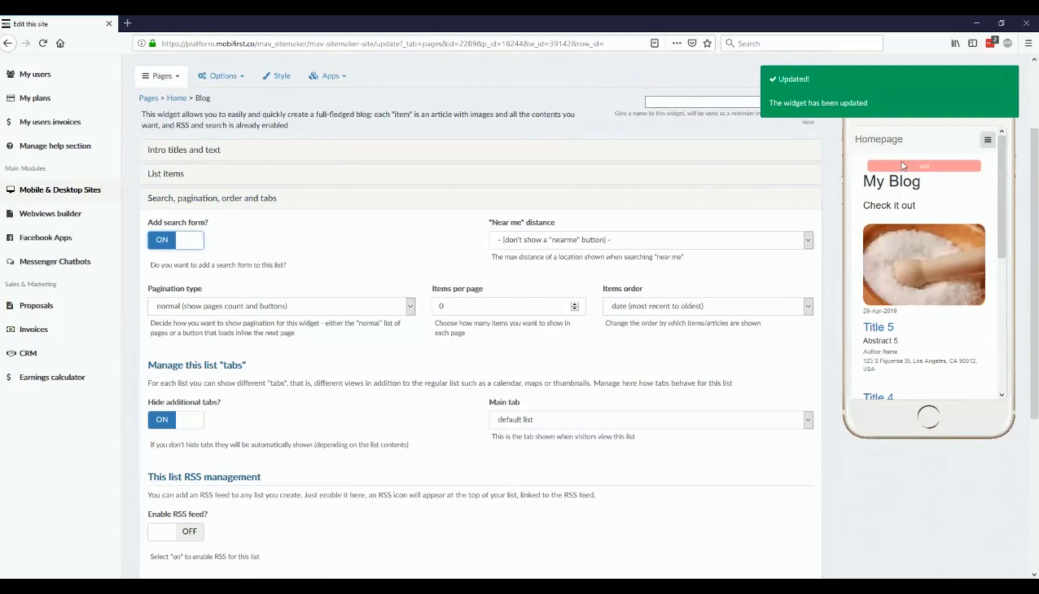
pyautogui.scroll(2, 183, 239)
pyautogui.click(905, 182)
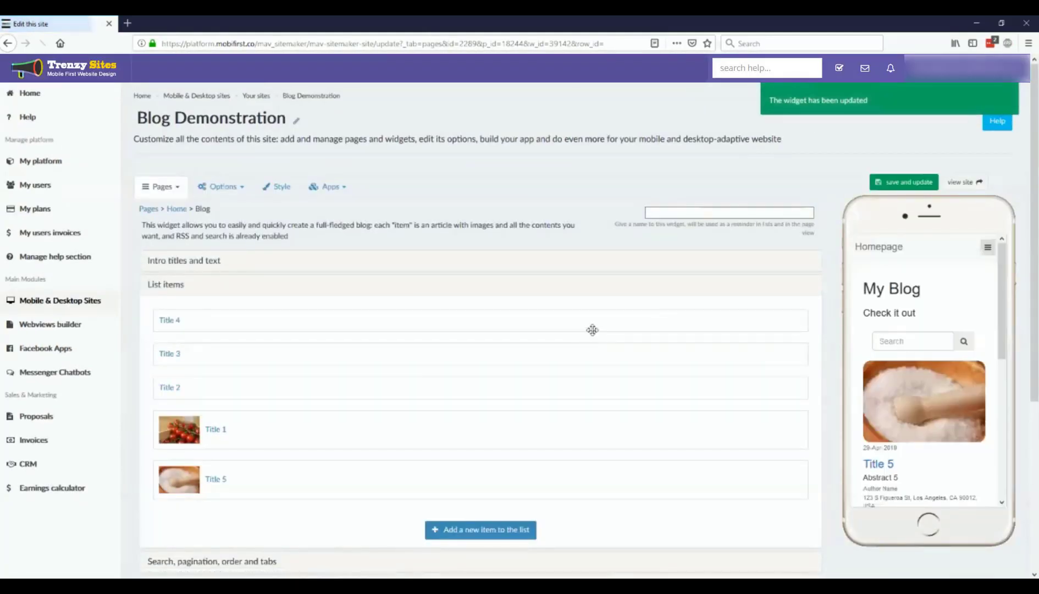
# - Open the Title 1 post in the phone preview, highlight the word Test123 in its text and close the post
pyautogui.scroll(-5, 592, 330)
pyautogui.scroll(-5, 923, 335)
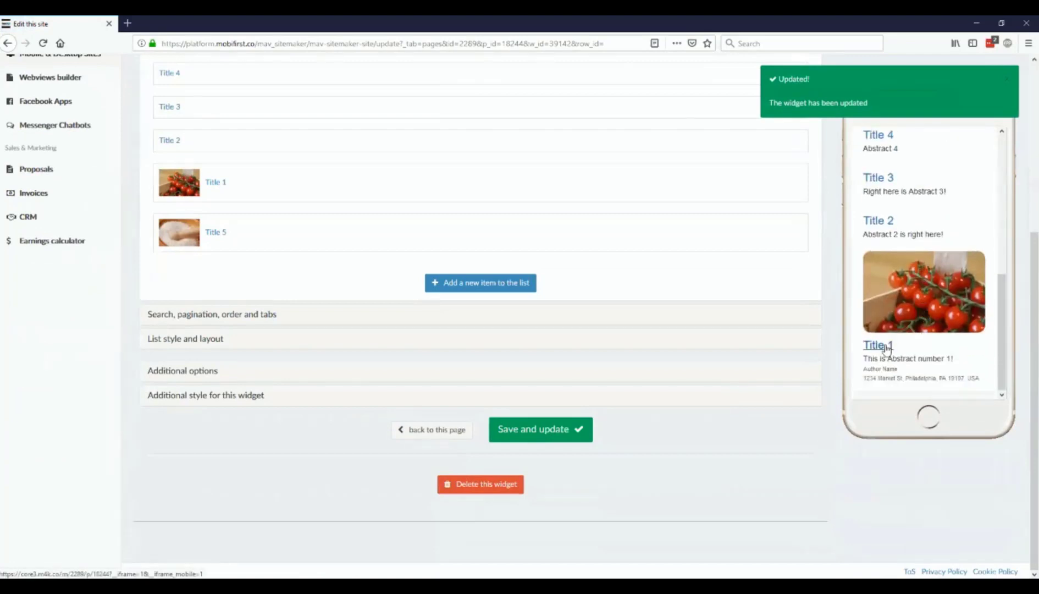
pyautogui.click(883, 348)
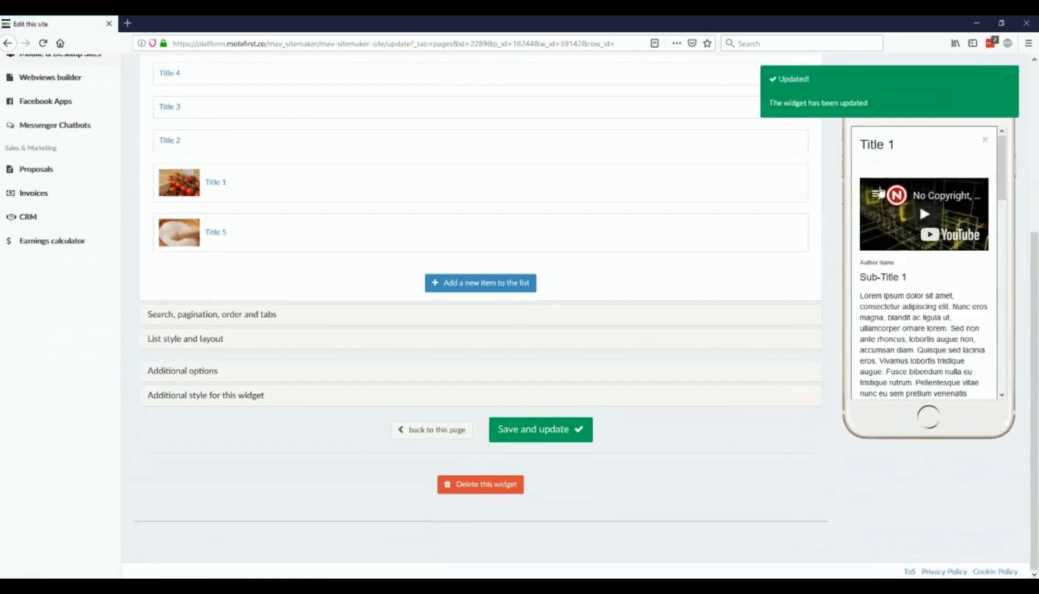
pyautogui.scroll(-6, 888, 309)
pyautogui.moveTo(891, 256); pyautogui.dragTo(862, 266)
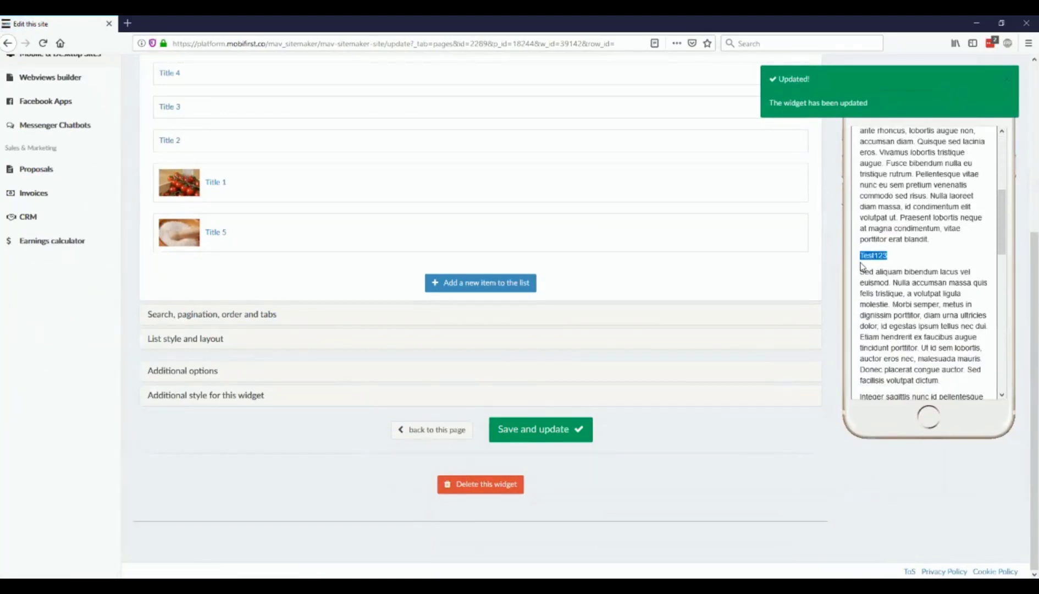
pyautogui.scroll(8, 880, 253)
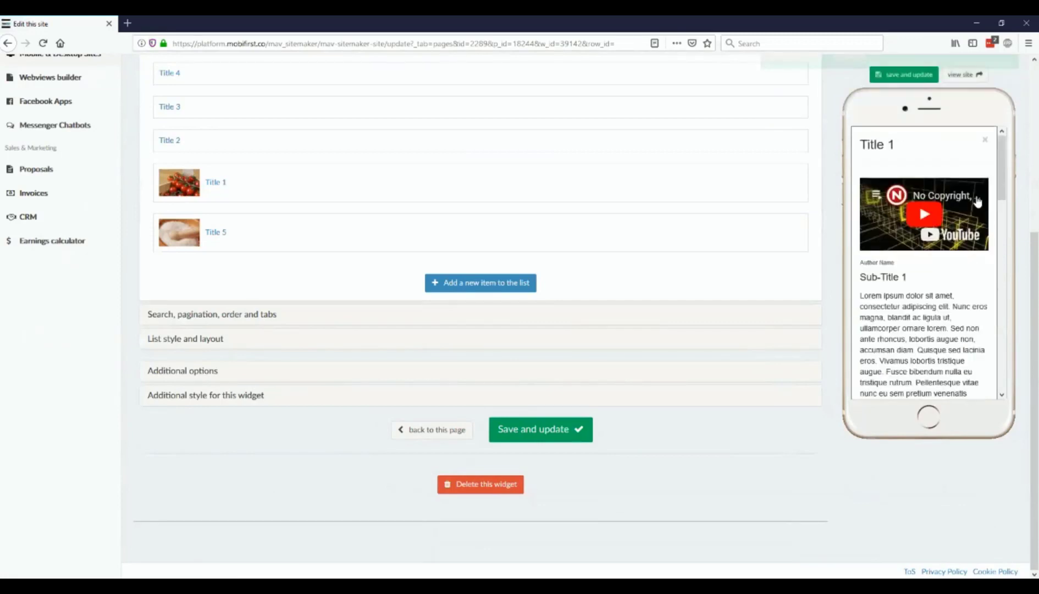
pyautogui.click(985, 142)
# - Search the blog for "test123" in the phone preview, check the results and close them
pyautogui.scroll(5, 825, 330)
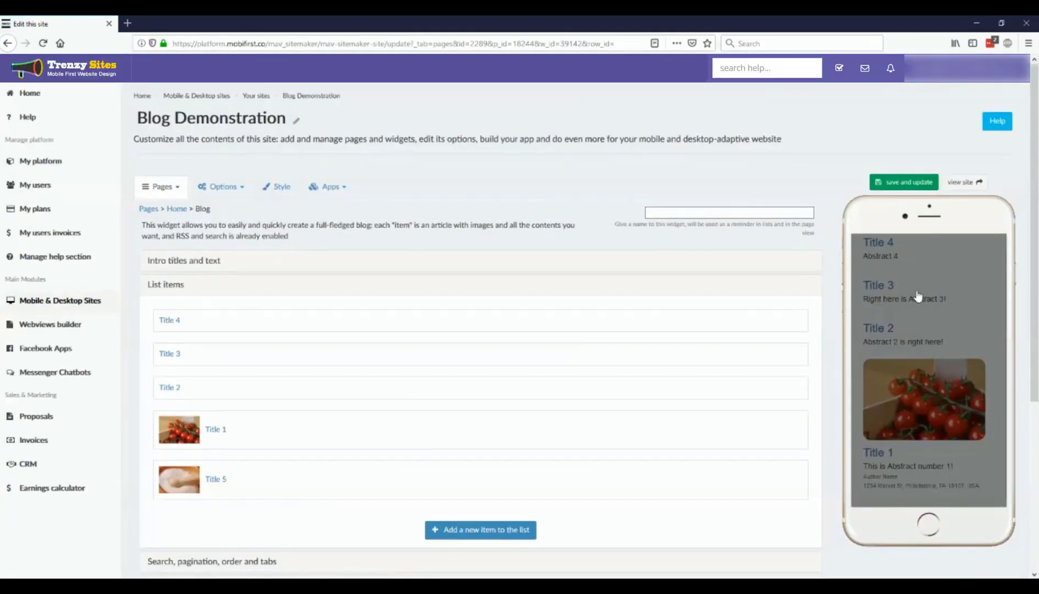
pyautogui.scroll(5, 910, 266)
pyautogui.click(896, 325)
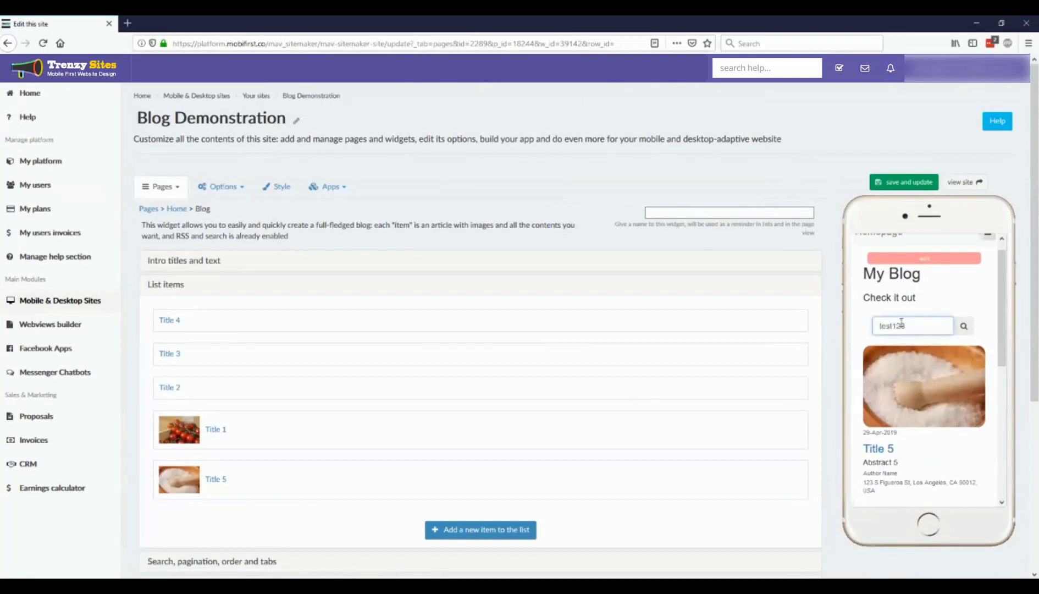
pyautogui.write('test123')
pyautogui.click(971, 329)
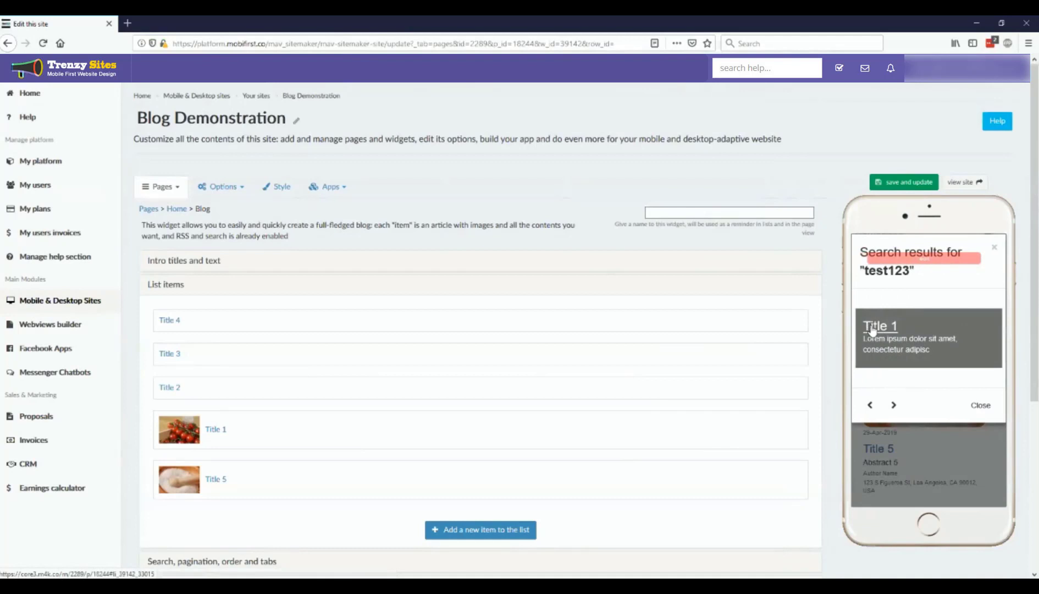
pyautogui.click(982, 405)
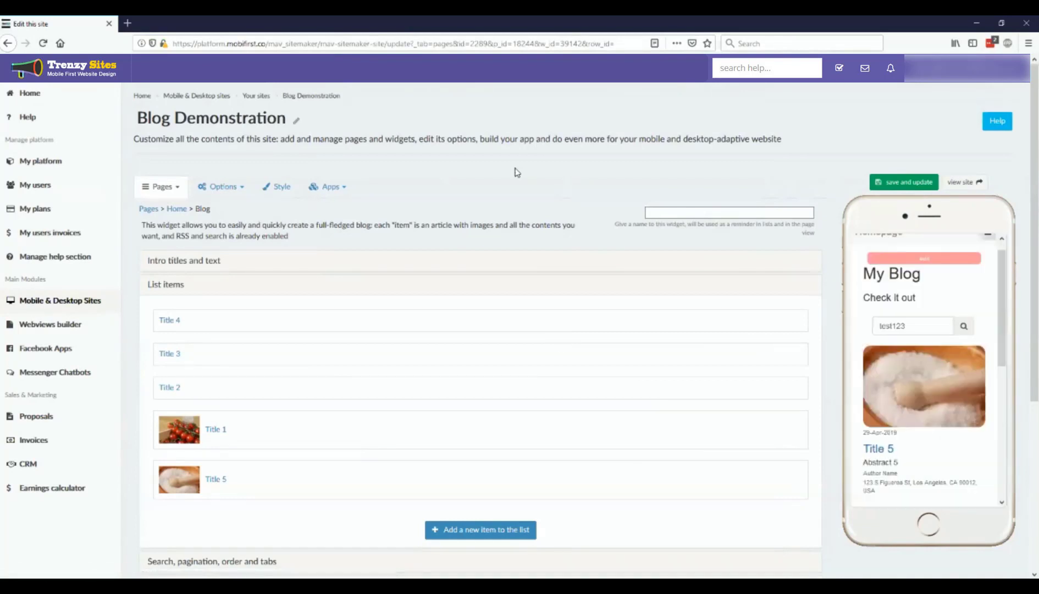
# - Set the Blog widget's items order to default / manual list order in its search and pagination settings and save the widget
pyautogui.scroll(-3, 522, 249)
pyautogui.click(265, 397)
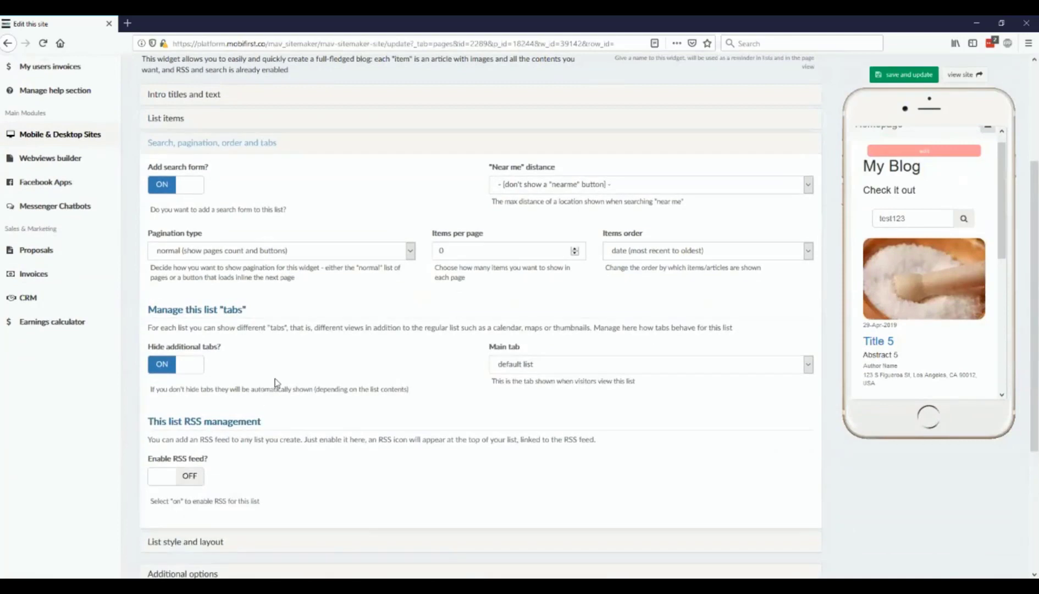
pyautogui.click(166, 122)
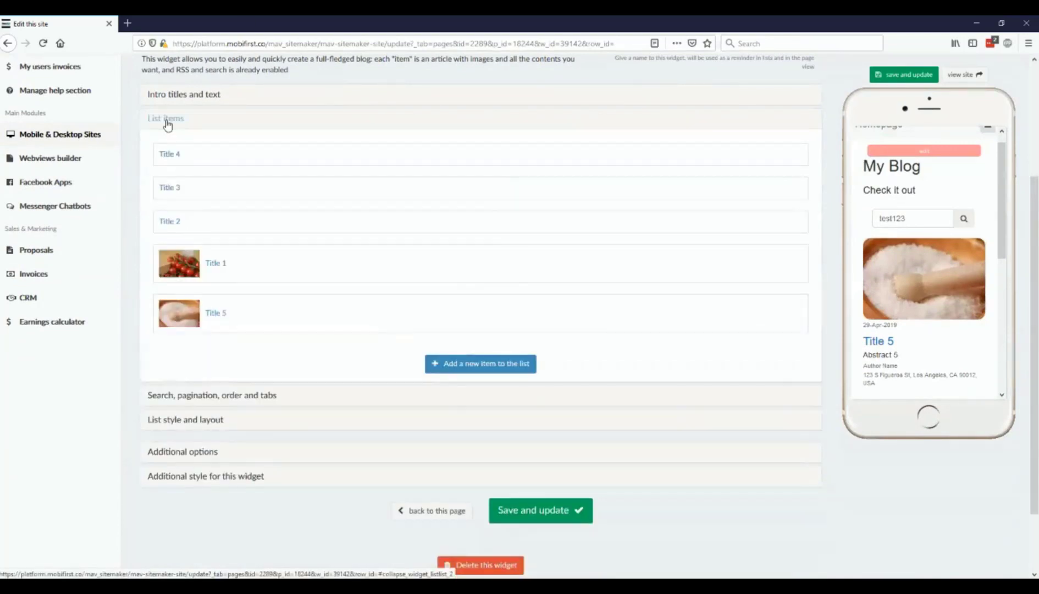
pyautogui.click(223, 396)
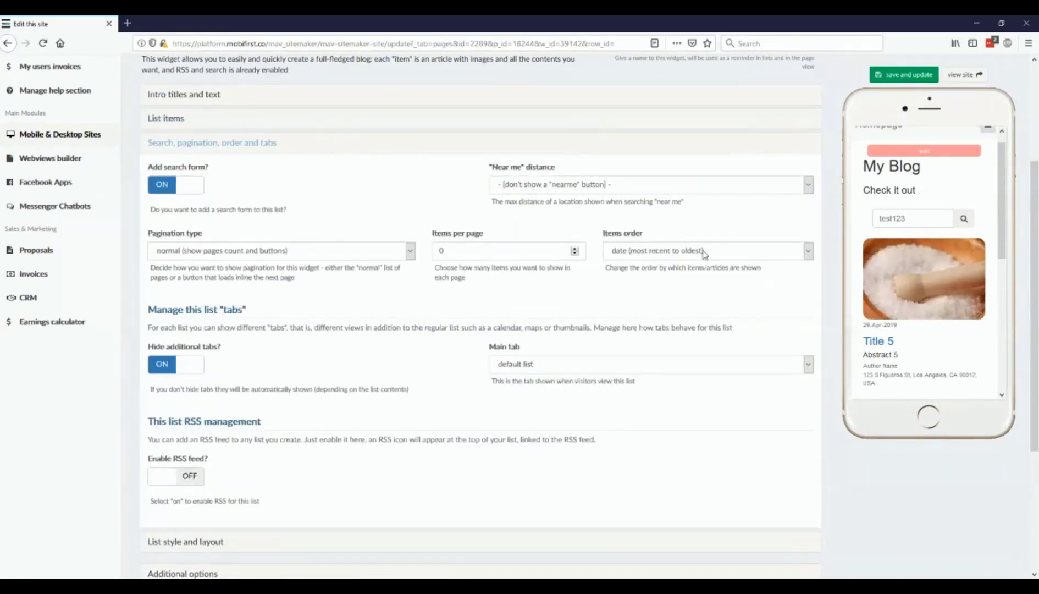
pyautogui.moveTo(603, 233); pyautogui.dragTo(661, 235)
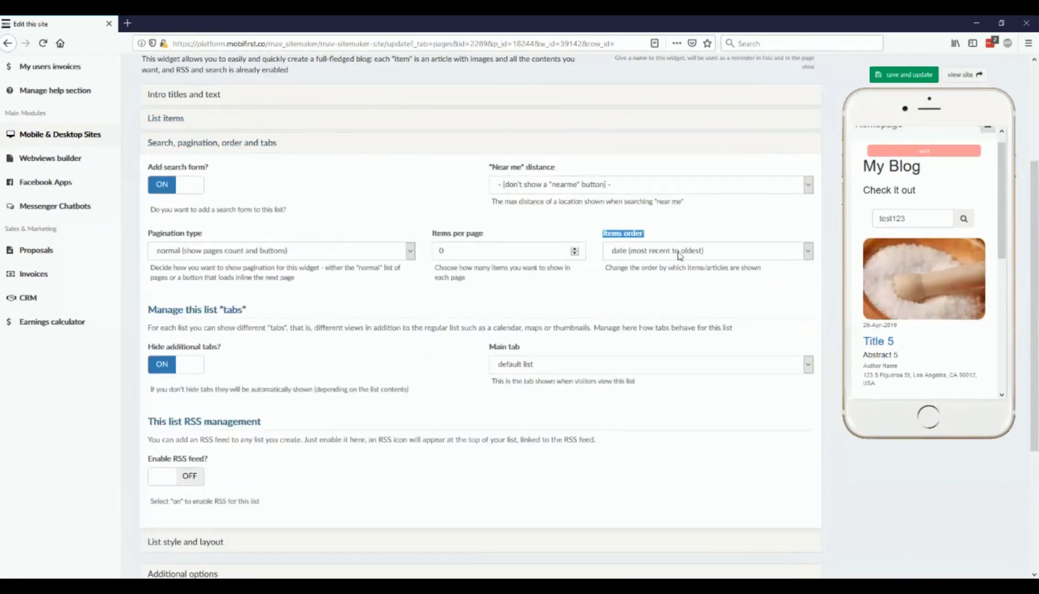
pyautogui.click(680, 253)
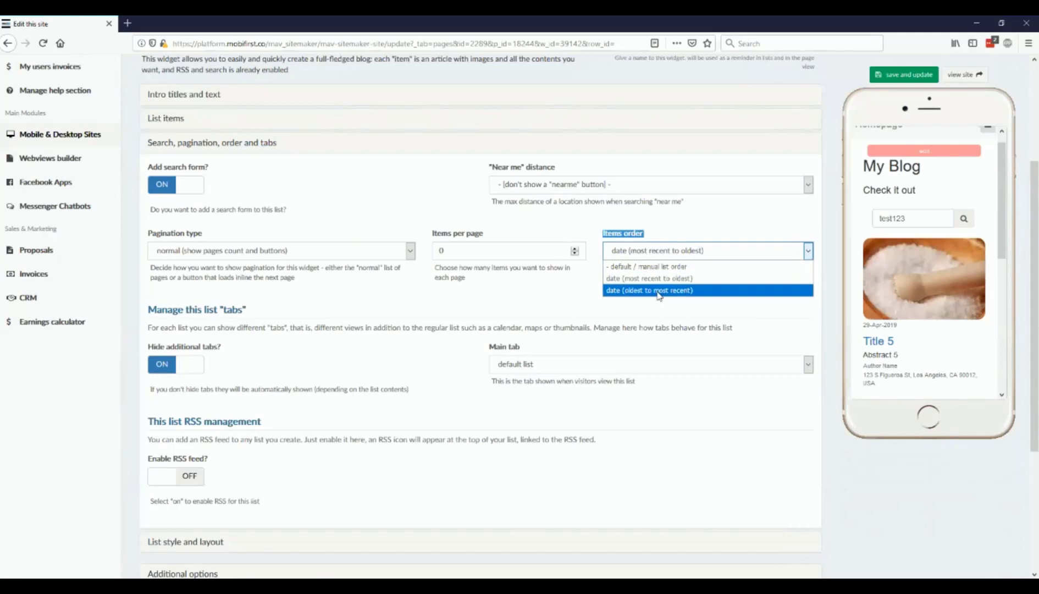
pyautogui.click(631, 267)
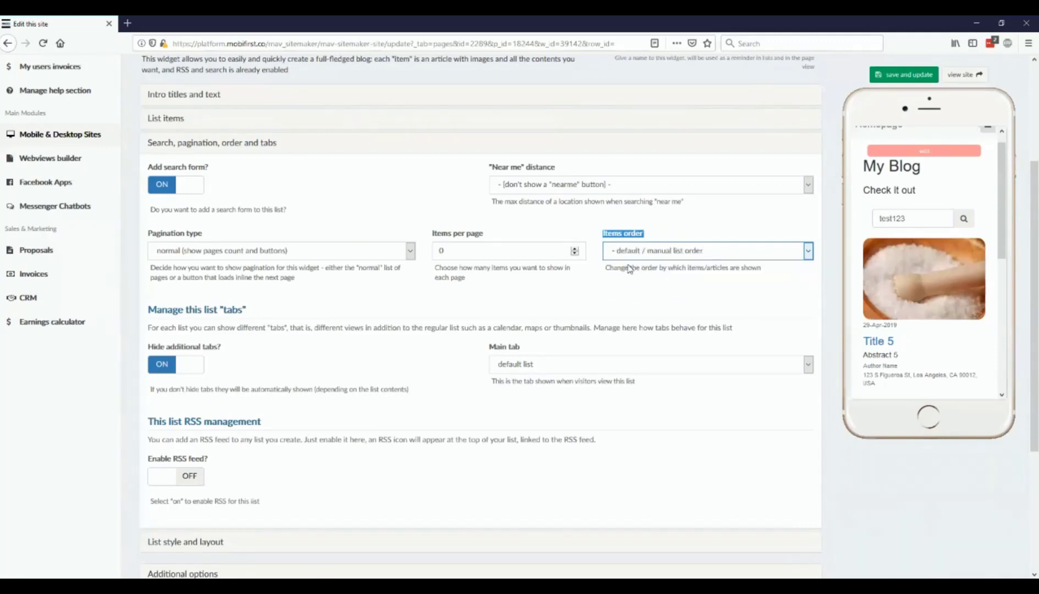
pyautogui.click(907, 76)
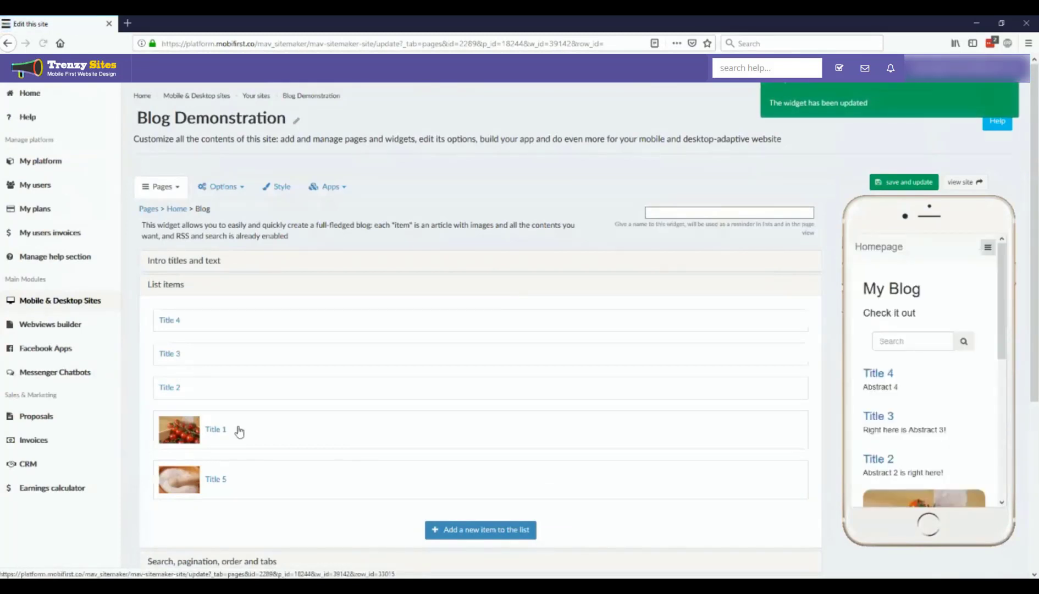
# - Reorder the list items so Title 1 comes first and Title 2 directly below it, and check the order in the phone preview
pyautogui.moveTo(225, 429); pyautogui.dragTo(209, 314)
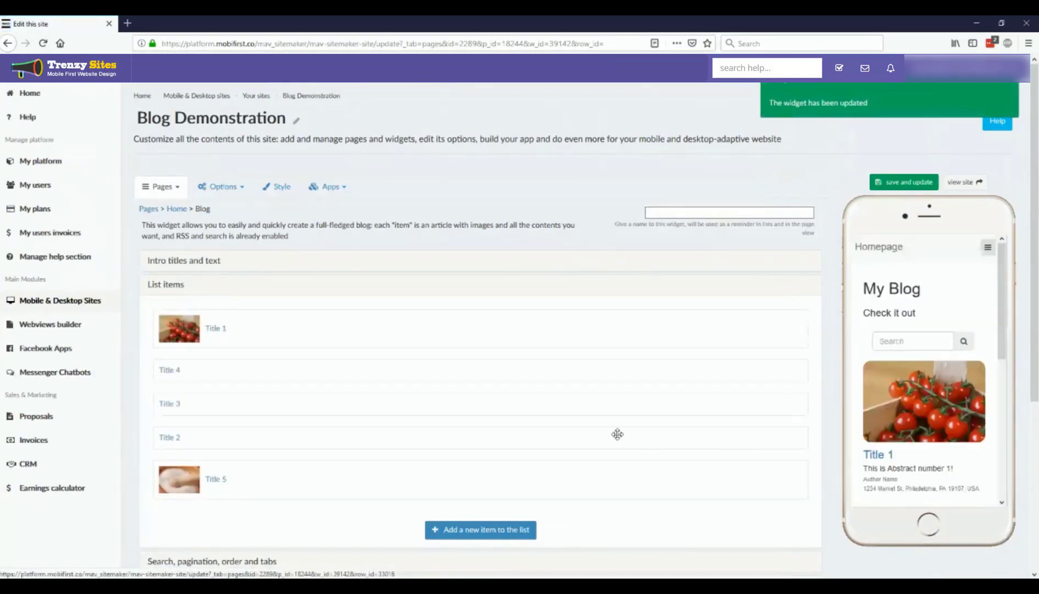
pyautogui.scroll(-4, 877, 432)
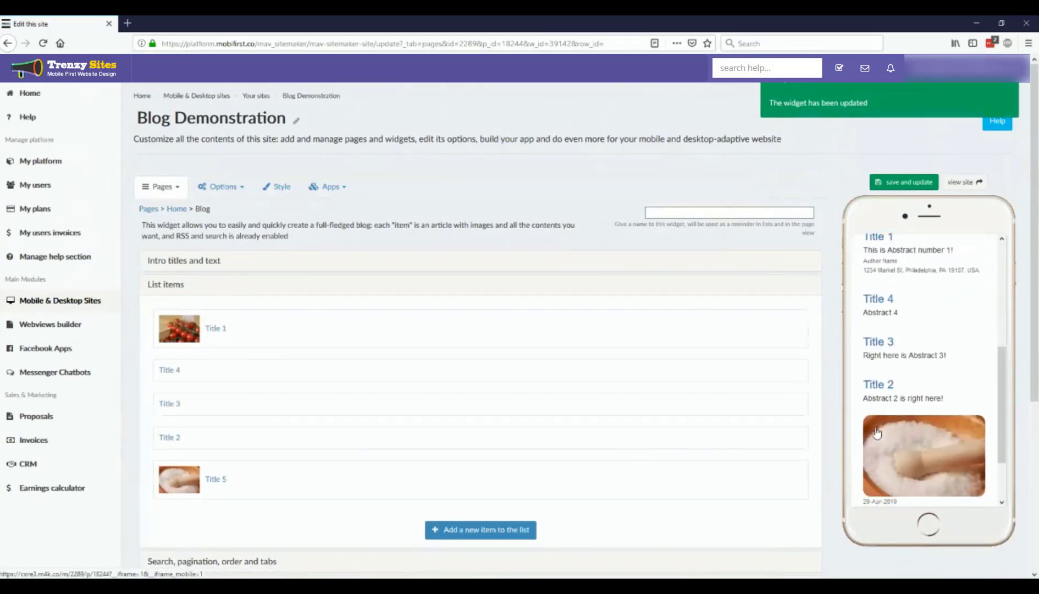
pyautogui.moveTo(163, 437); pyautogui.dragTo(185, 355)
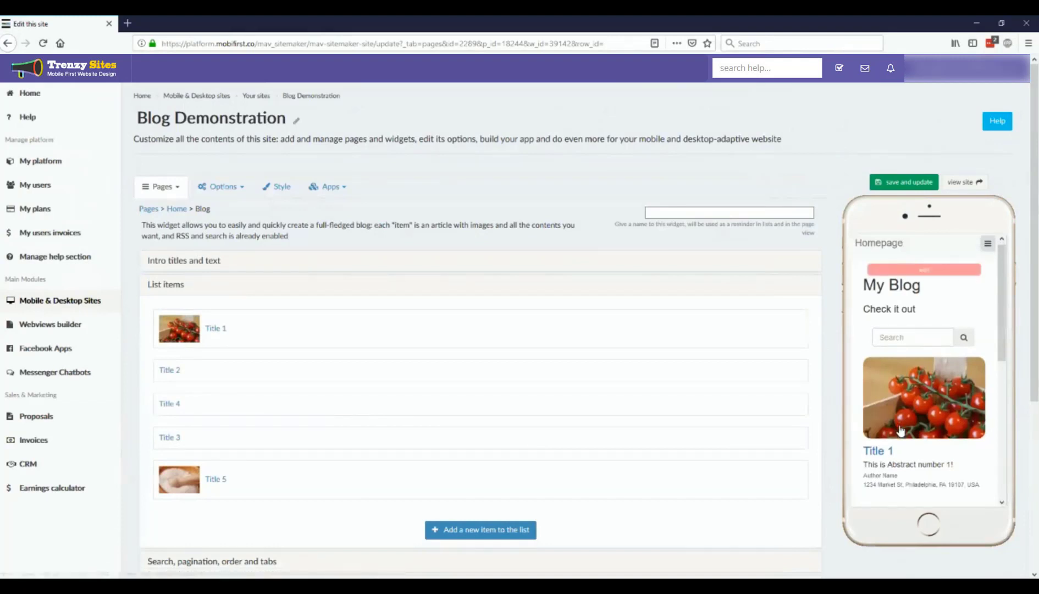
pyautogui.scroll(-3, 900, 430)
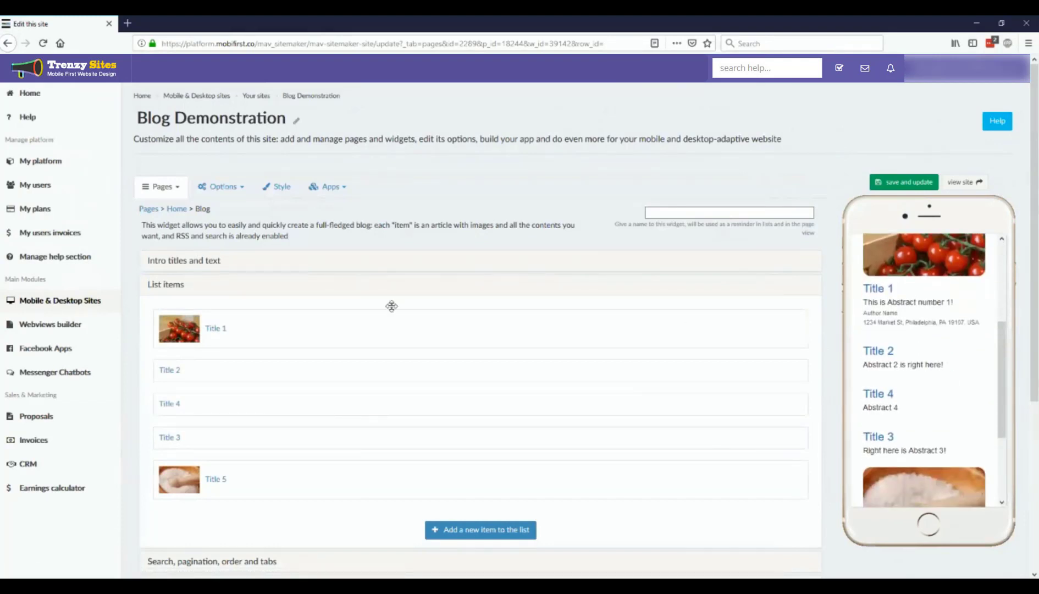
# - Set the Blog widget's items per page to 4 in its search and pagination settings and save the widget
pyautogui.scroll(-5, 471, 337)
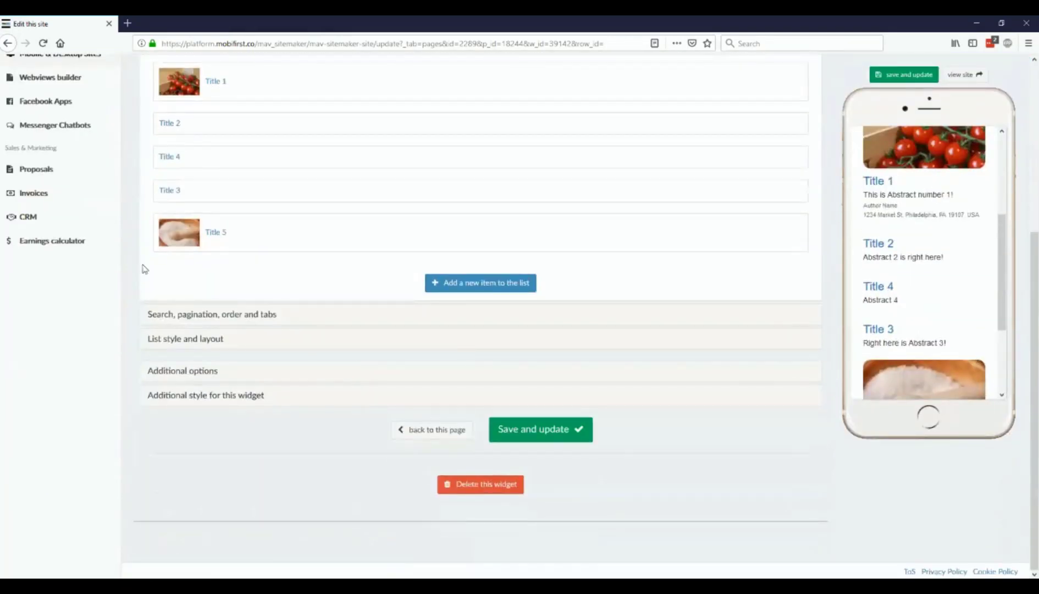
pyautogui.click(158, 314)
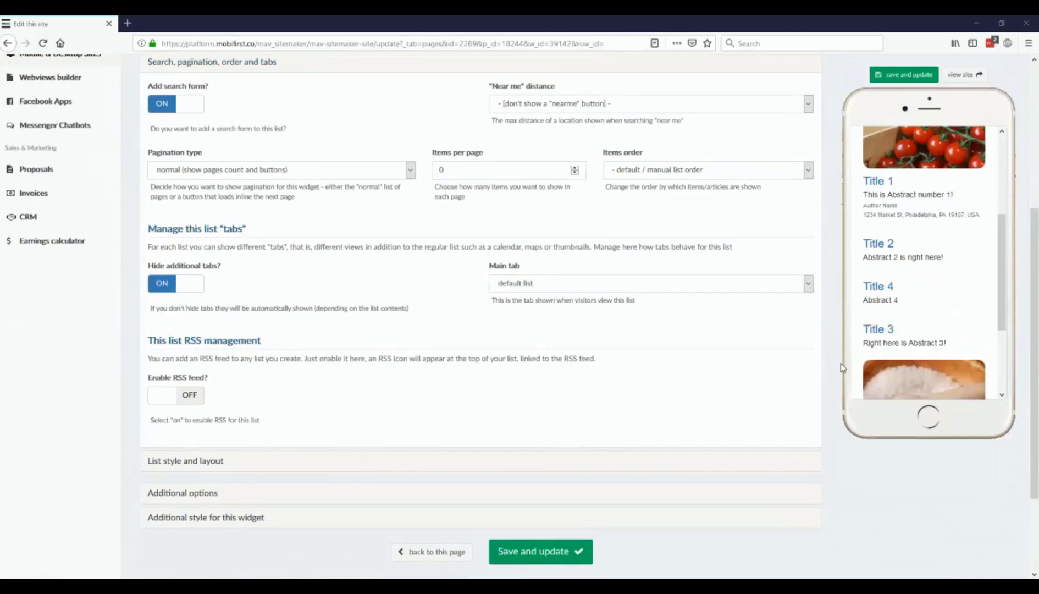
pyautogui.scroll(3, 944, 300)
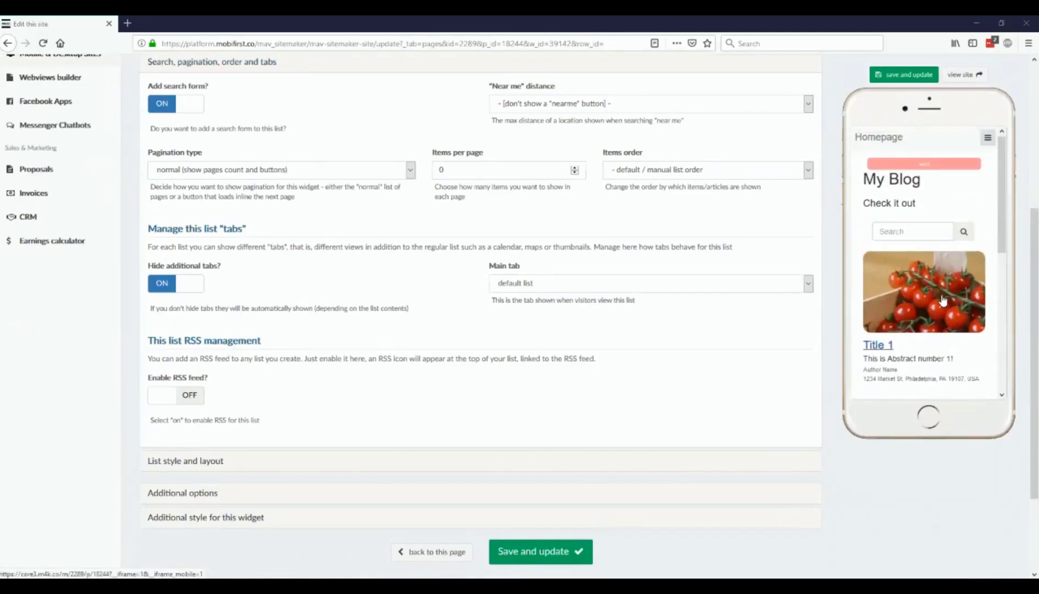
pyautogui.scroll(-5, 942, 302)
pyautogui.scroll(5, 929, 236)
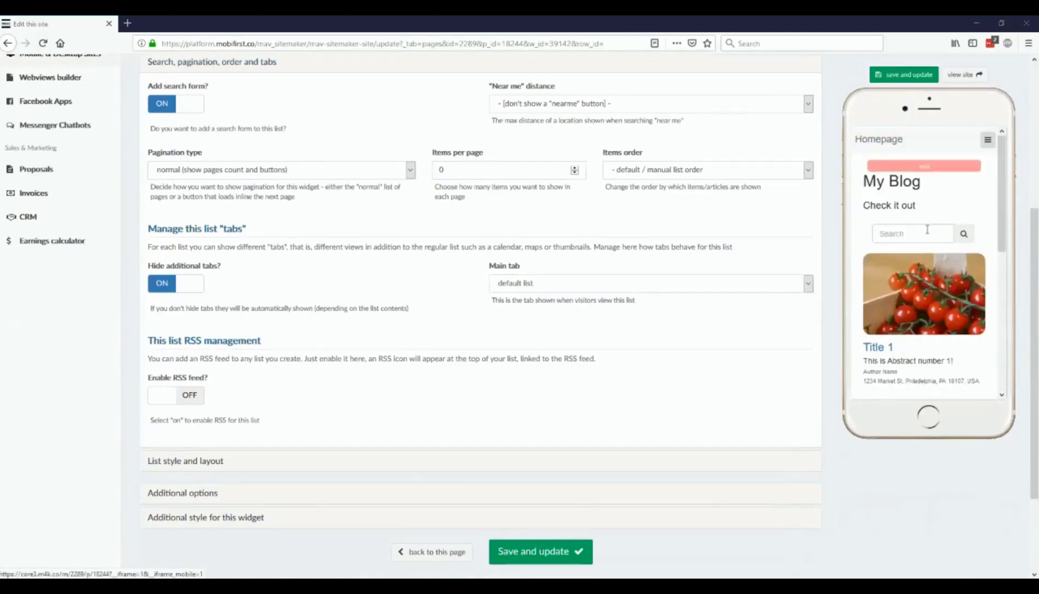
pyautogui.scroll(-3, 925, 232)
pyautogui.scroll(-1, 925, 232)
pyautogui.scroll(5, 923, 234)
pyautogui.click(443, 176)
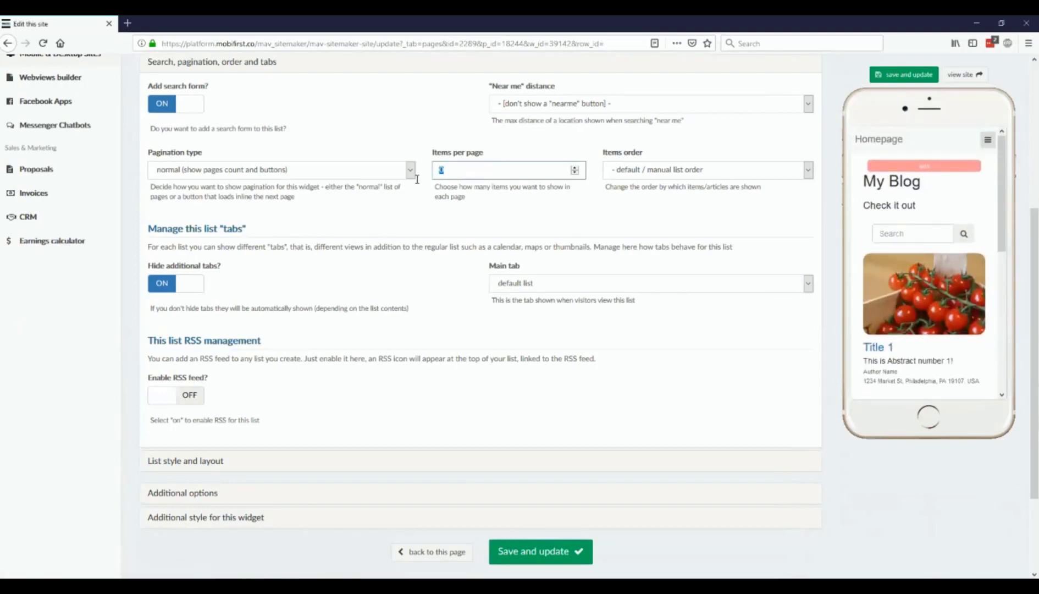
pyautogui.write('4')
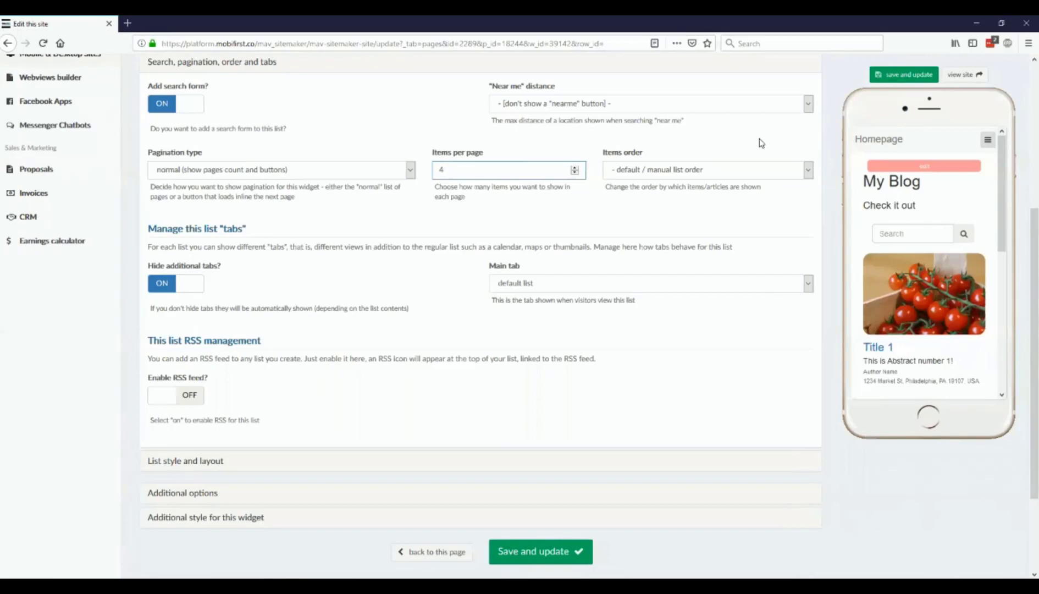
pyautogui.click(882, 77)
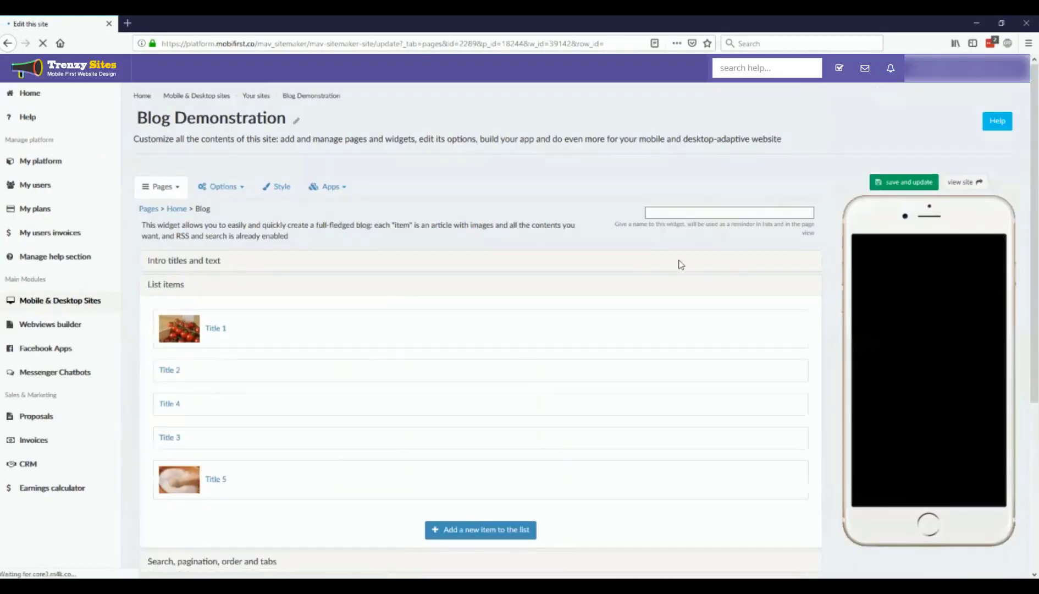
# - Go to the blog list's second page in the phone preview, view its post and return to the first page
pyautogui.scroll(-5, 879, 336)
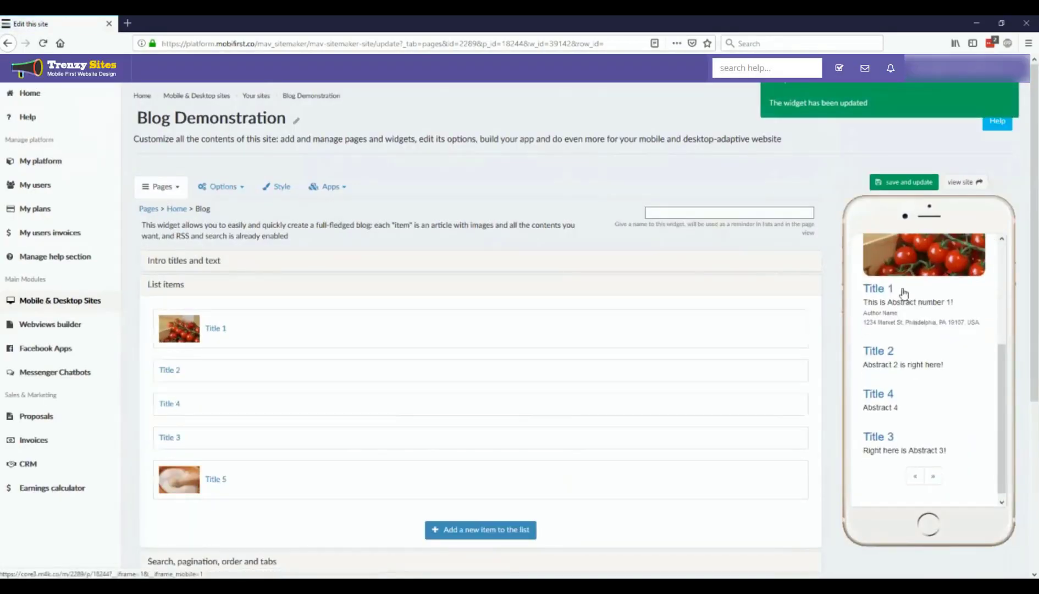
pyautogui.click(933, 476)
pyautogui.scroll(-2, 932, 434)
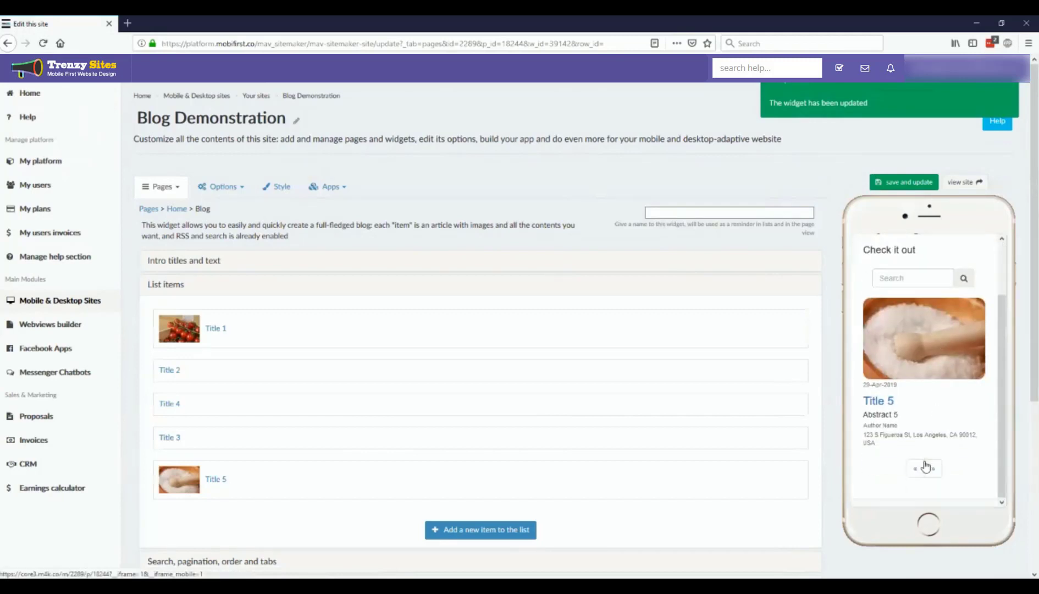
pyautogui.click(915, 473)
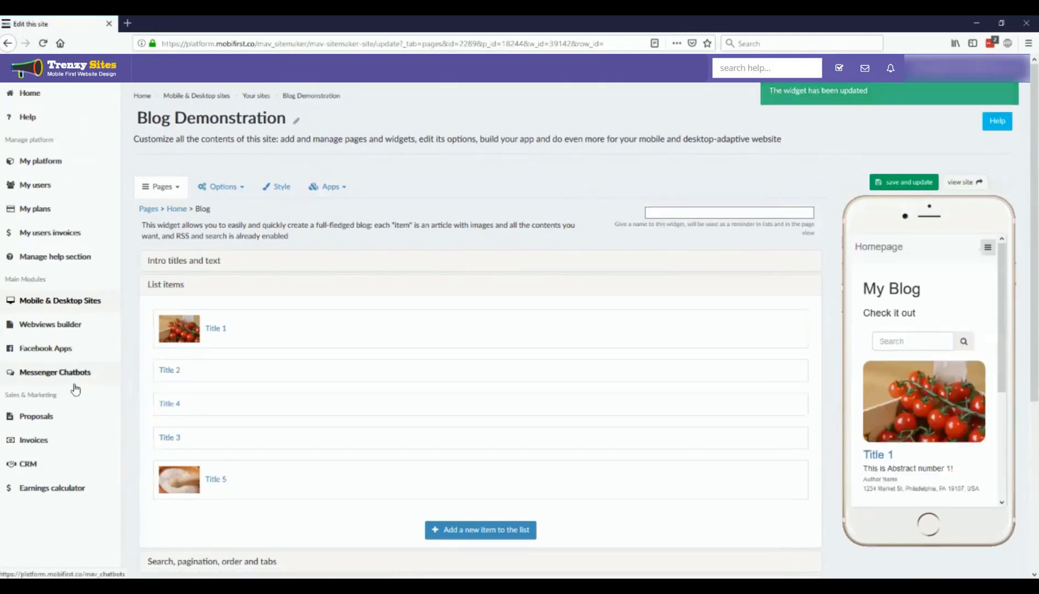
# - Set the Blog widget's pagination type to the "show more" button with pages loaded inline and save the widget
pyautogui.scroll(-2, 101, 461)
pyautogui.click(171, 451)
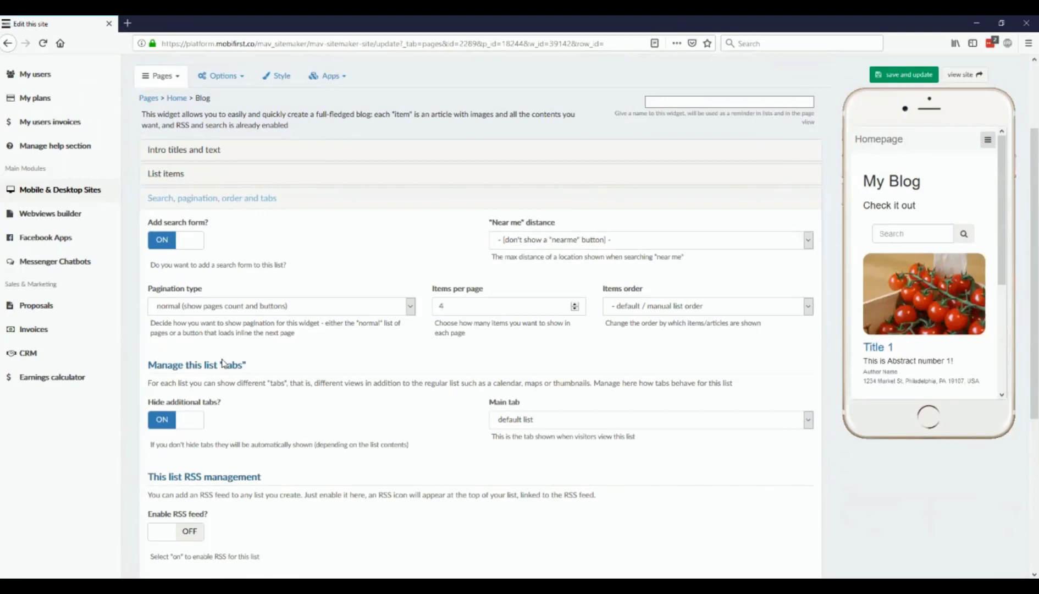
pyautogui.click(329, 306)
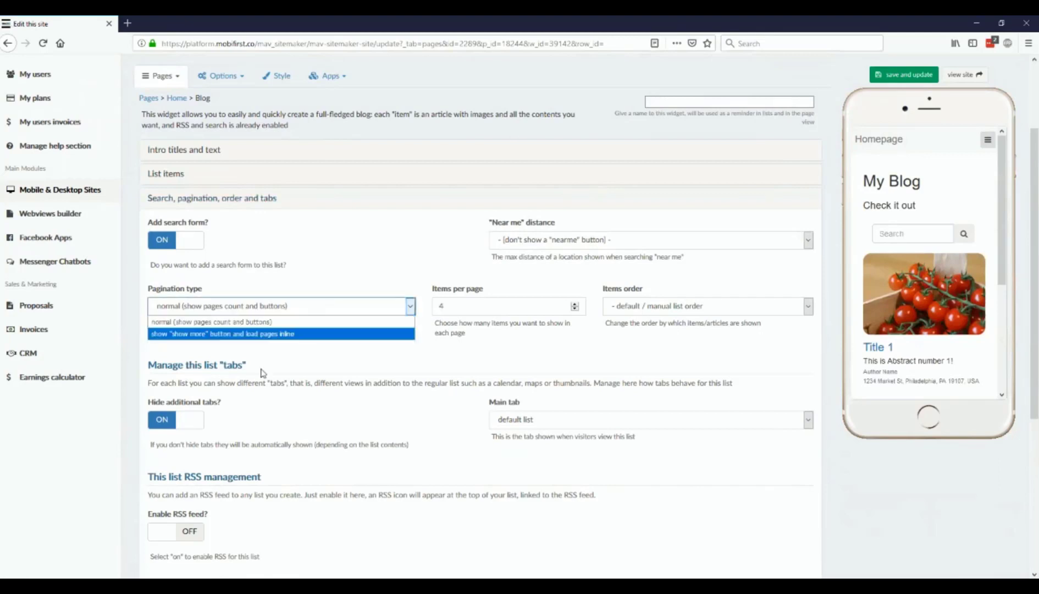
pyautogui.click(248, 334)
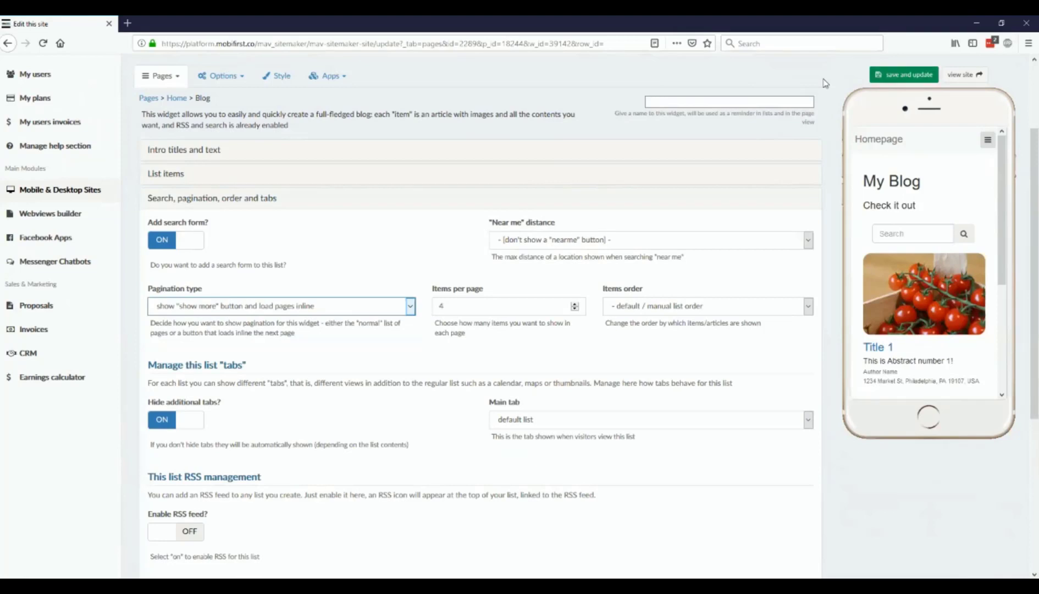
pyautogui.click(879, 75)
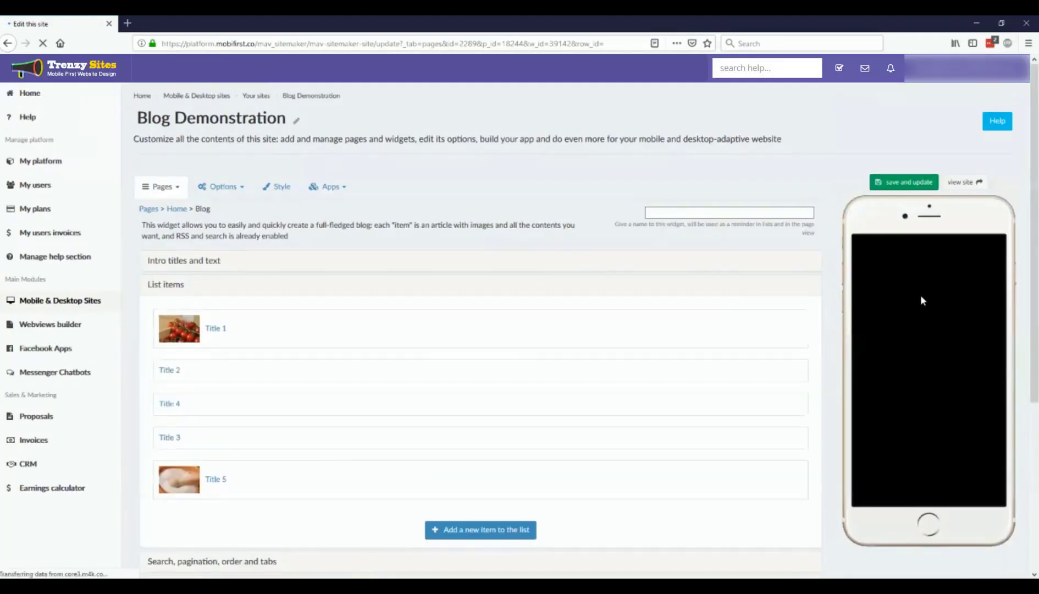
# - Load the remaining posts with the show more option at the end of the blog list in the phone preview
pyautogui.scroll(-3, 929, 308)
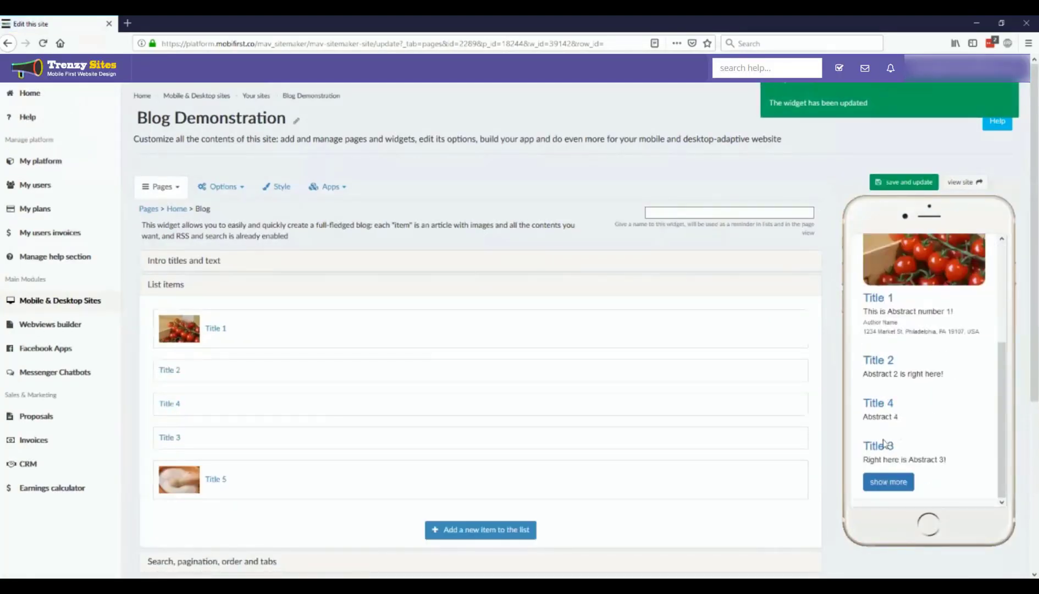
pyautogui.click(887, 482)
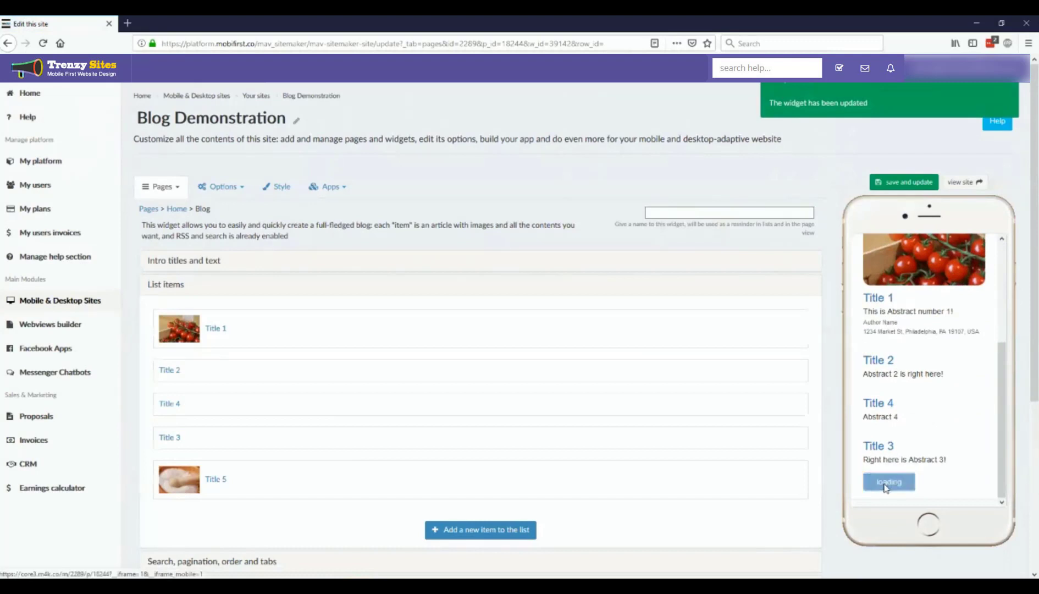
pyautogui.scroll(-3, 908, 455)
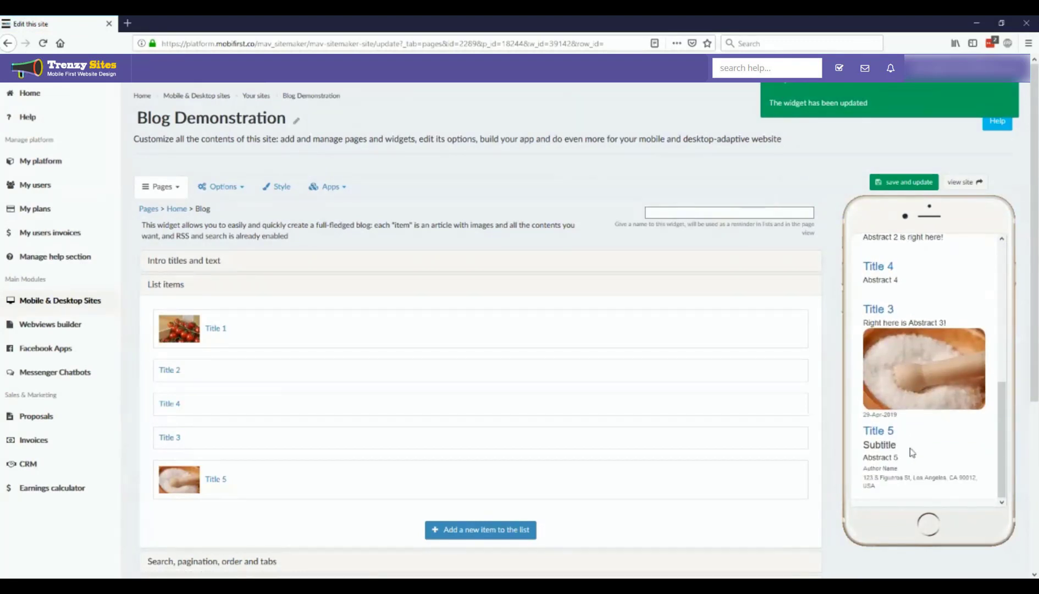
# - Review the Main tab choices in the Blog widget's list tabs settings and keep default list
pyautogui.scroll(-5, 910, 449)
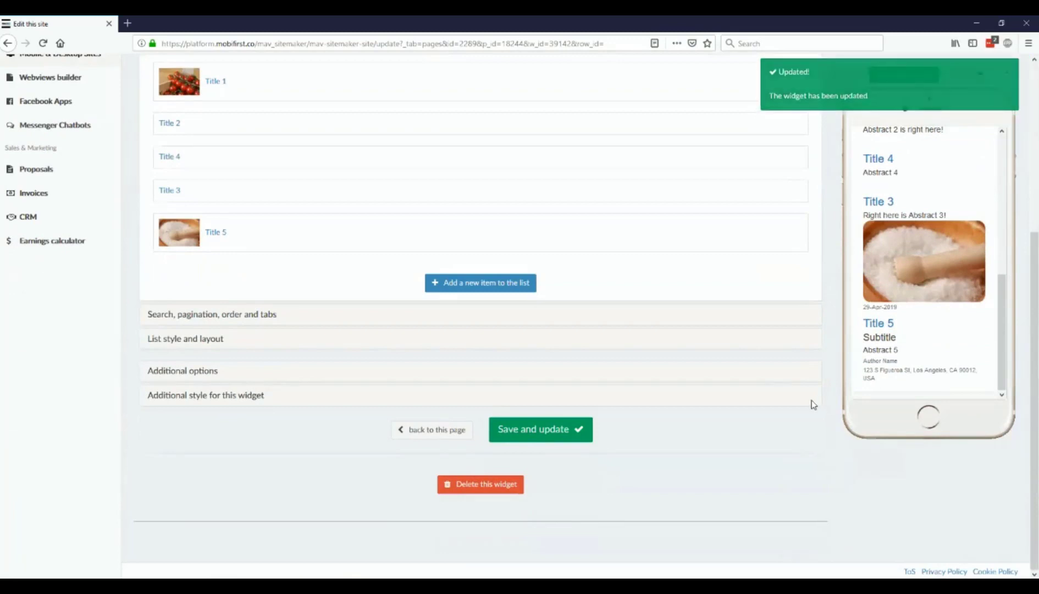
pyautogui.click(201, 325)
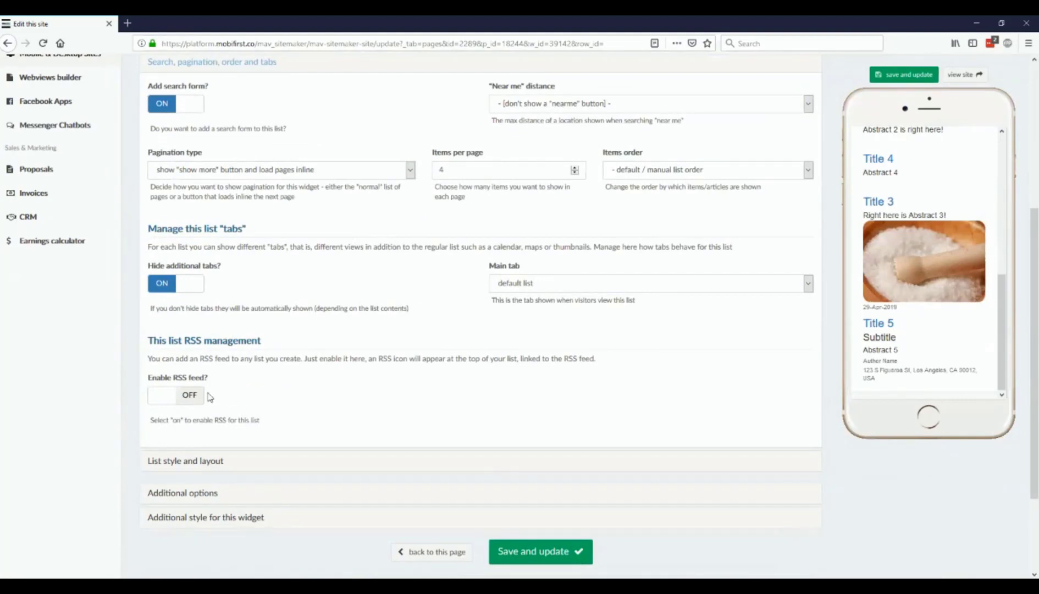
pyautogui.click(769, 286)
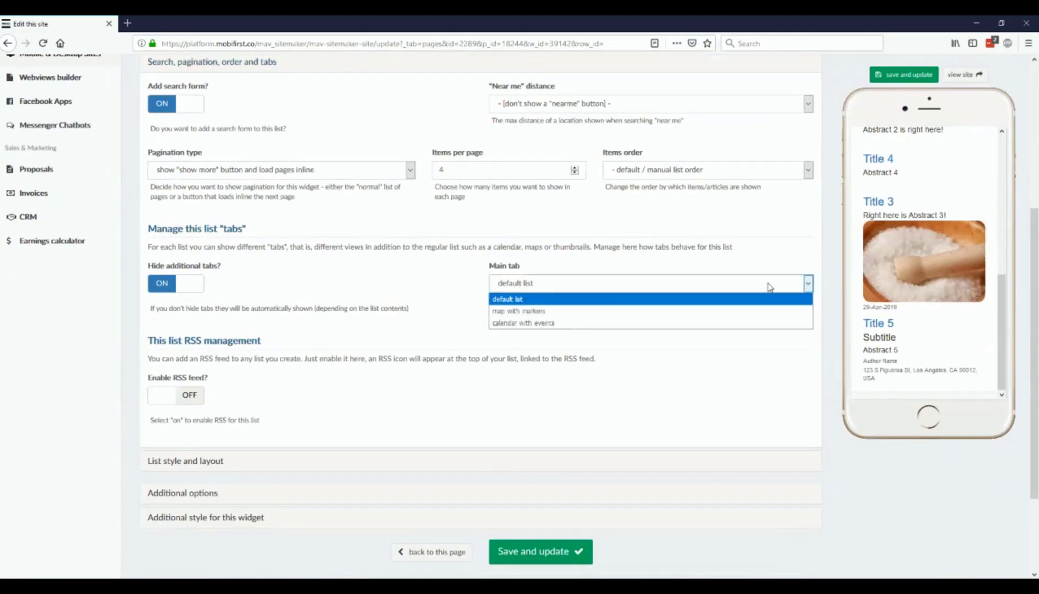
pyautogui.click(704, 295)
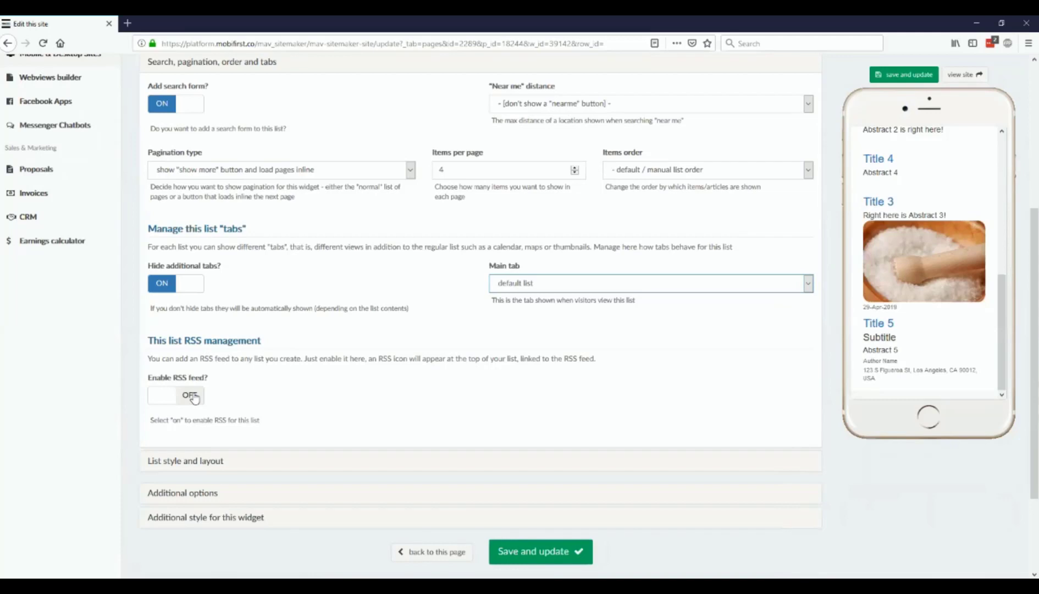
# - Open the Blog widget's list style and layout settings and view the mobile columns choices without changing them
pyautogui.click(209, 464)
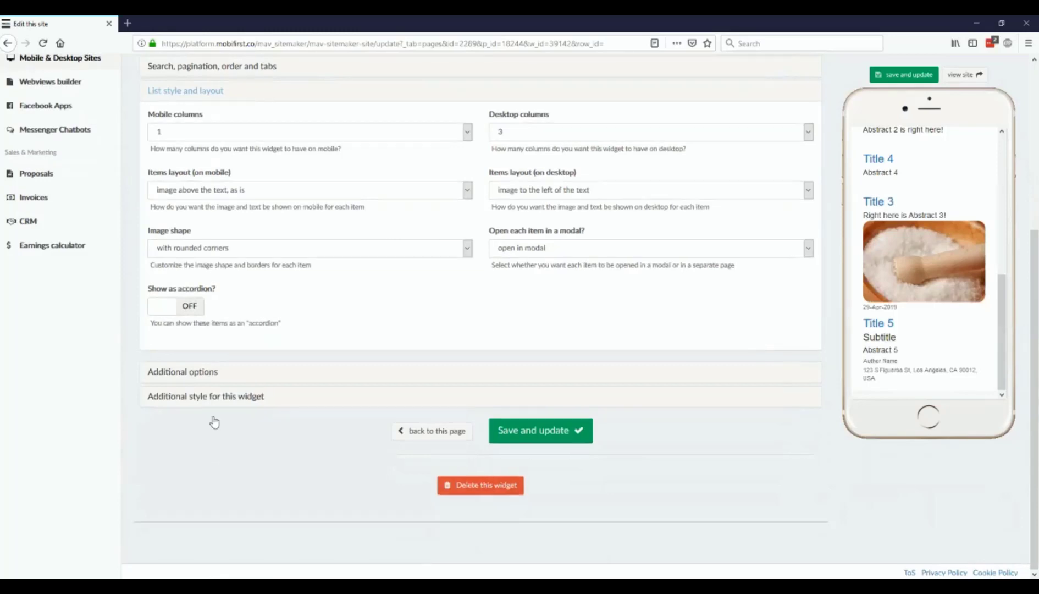
pyautogui.scroll(3, 217, 421)
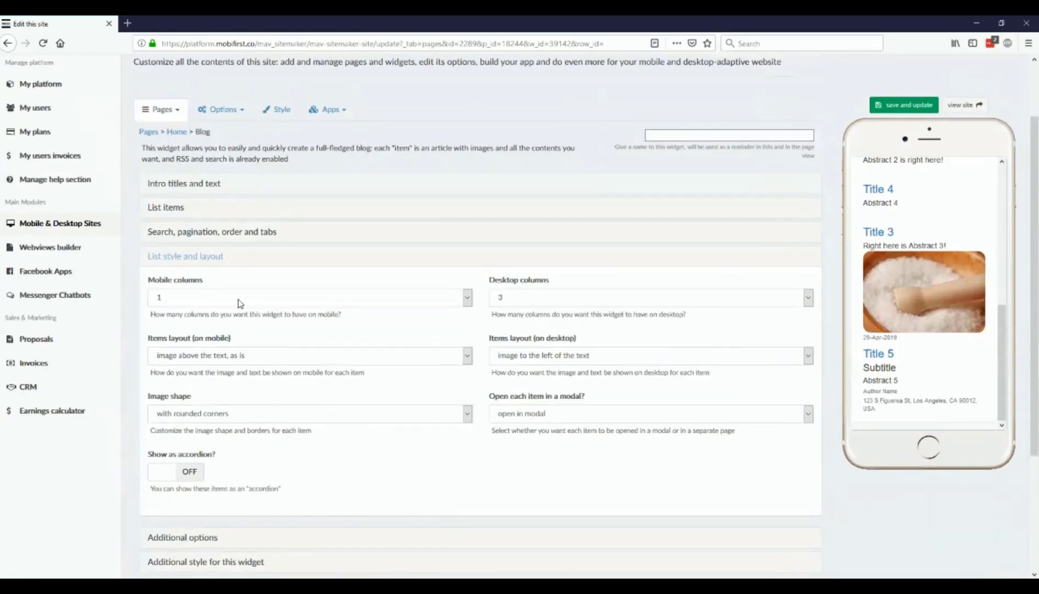
pyautogui.click(275, 299)
pyautogui.click(275, 299)
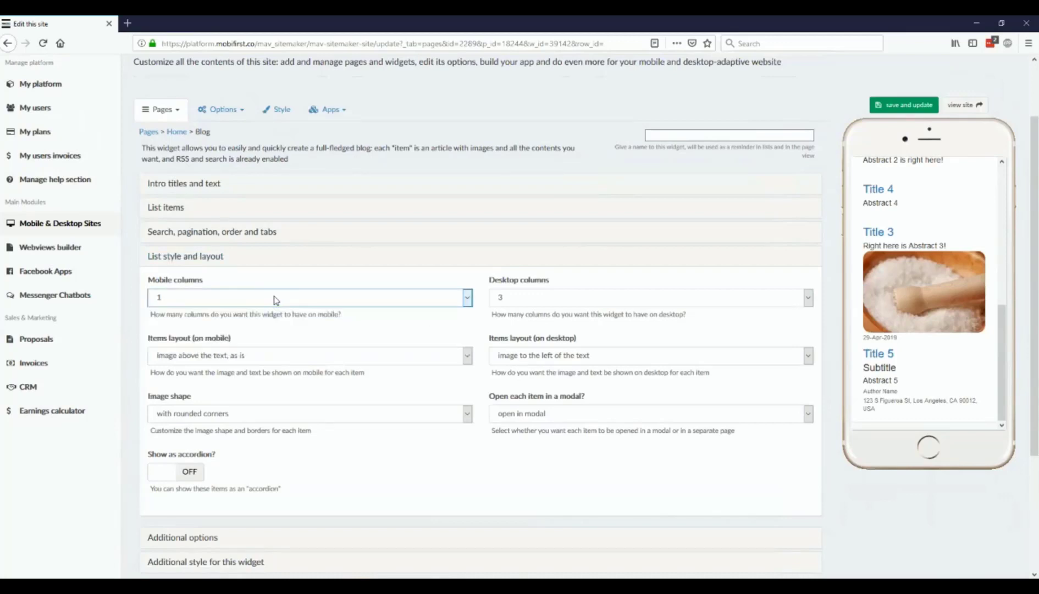
# - Look through the blog list in the phone preview, then view the site fullscreen to see the desktop layout
pyautogui.scroll(6, 913, 330)
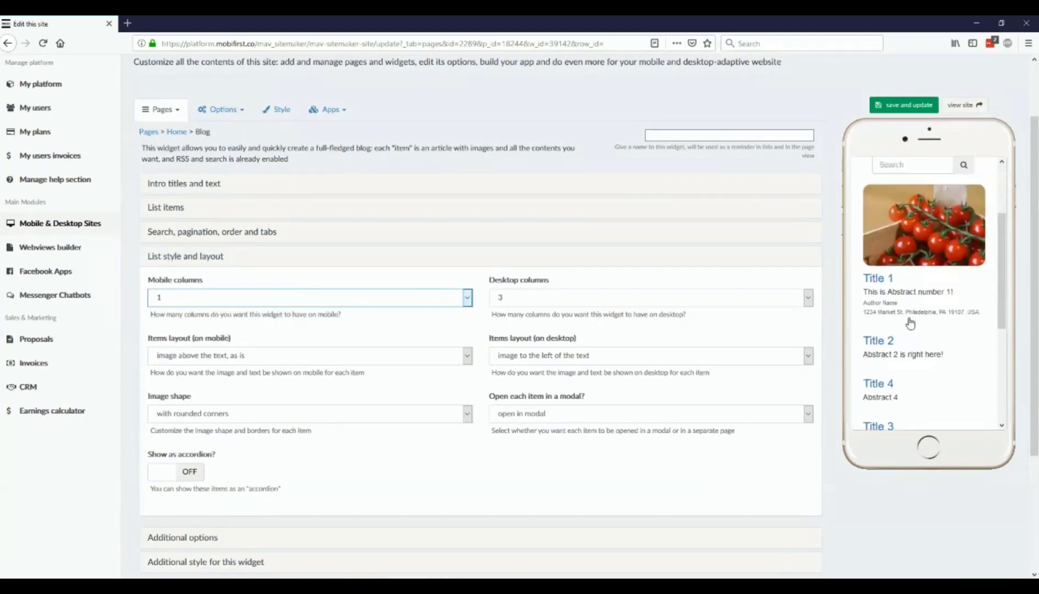
pyautogui.scroll(-5, 928, 215)
pyautogui.scroll(5, 908, 247)
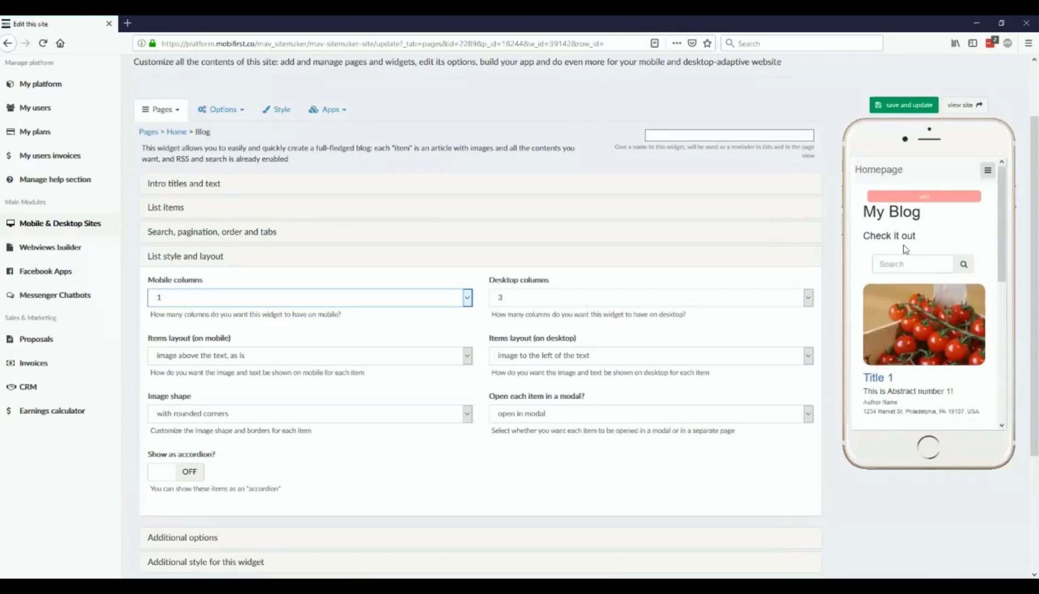
pyautogui.click(976, 106)
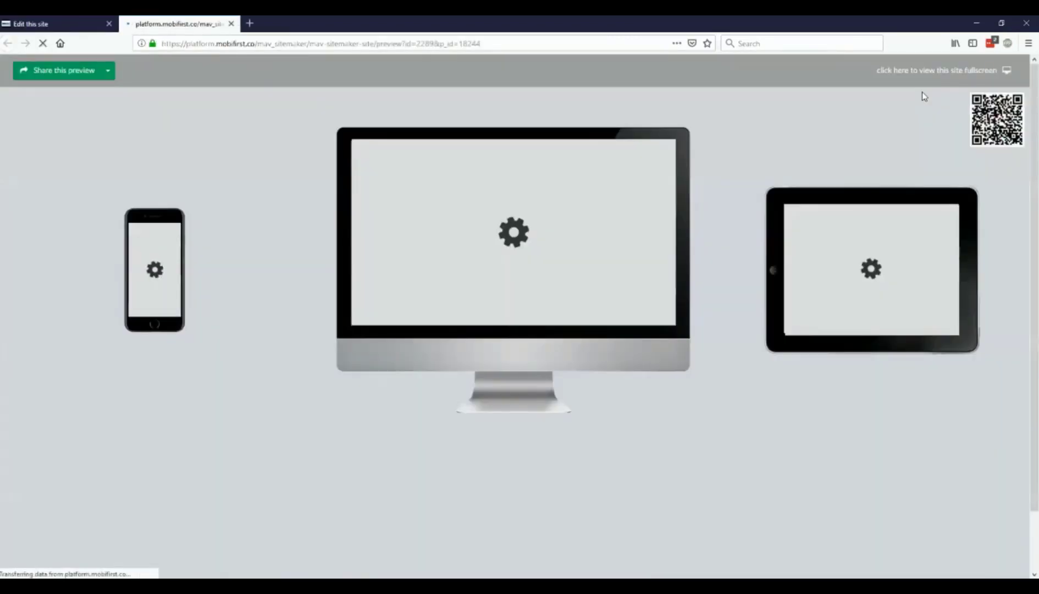
pyautogui.click(930, 75)
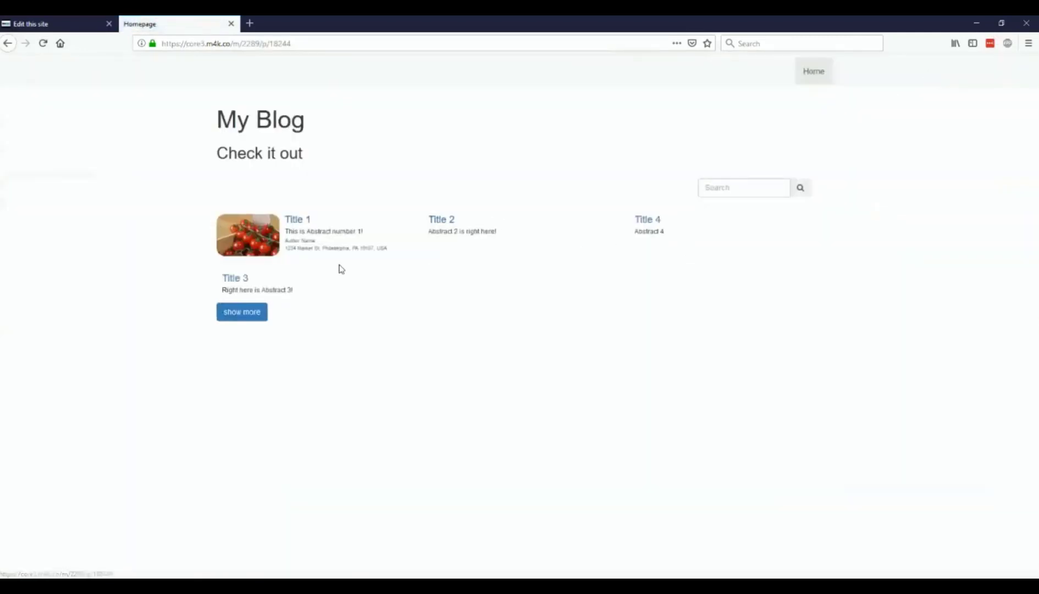
# - Set the Blog widget's desktop columns to 4, save the widget and check the refreshed desktop site
pyautogui.click(41, 22)
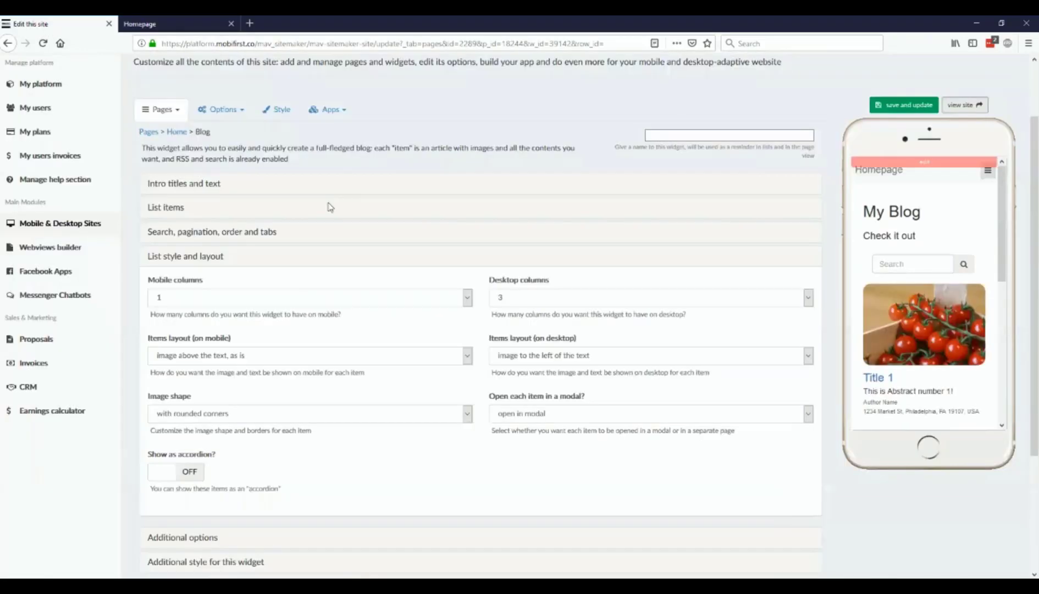
pyautogui.click(574, 298)
pyautogui.click(551, 337)
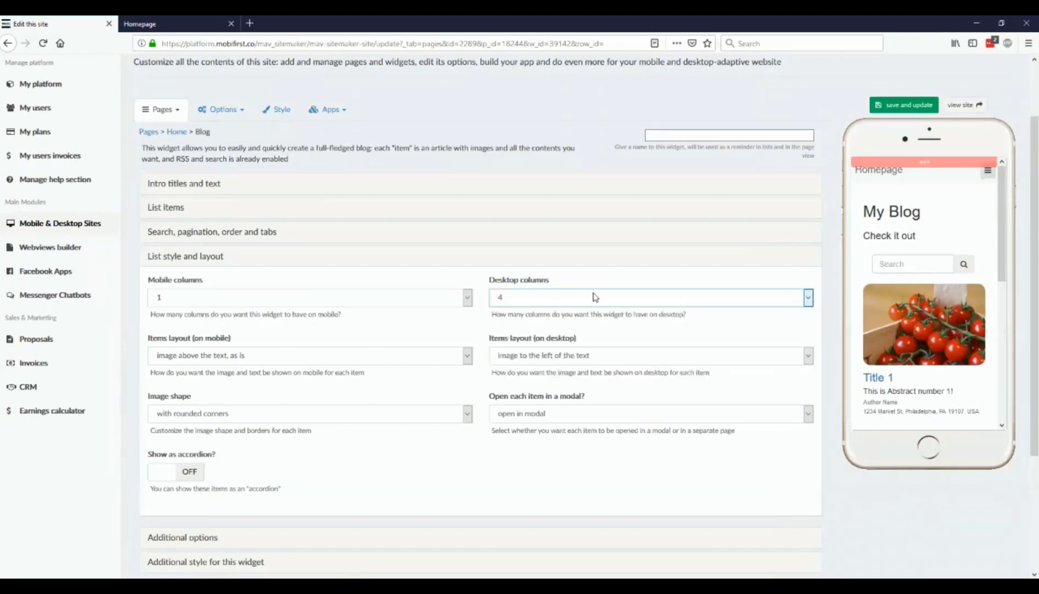
pyautogui.click(904, 105)
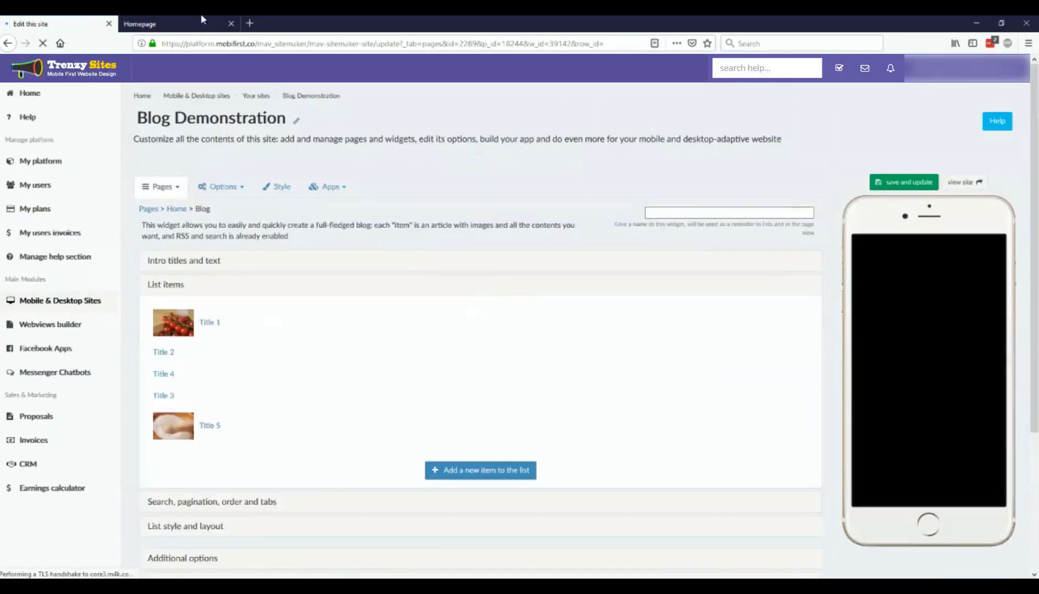
pyautogui.click(148, 25)
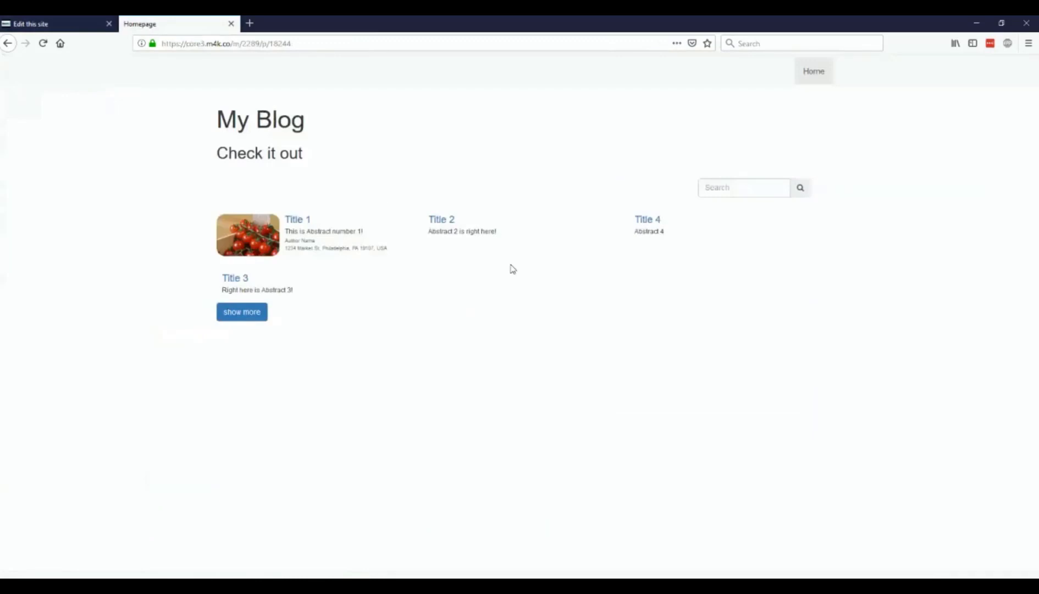
pyautogui.press('F5')
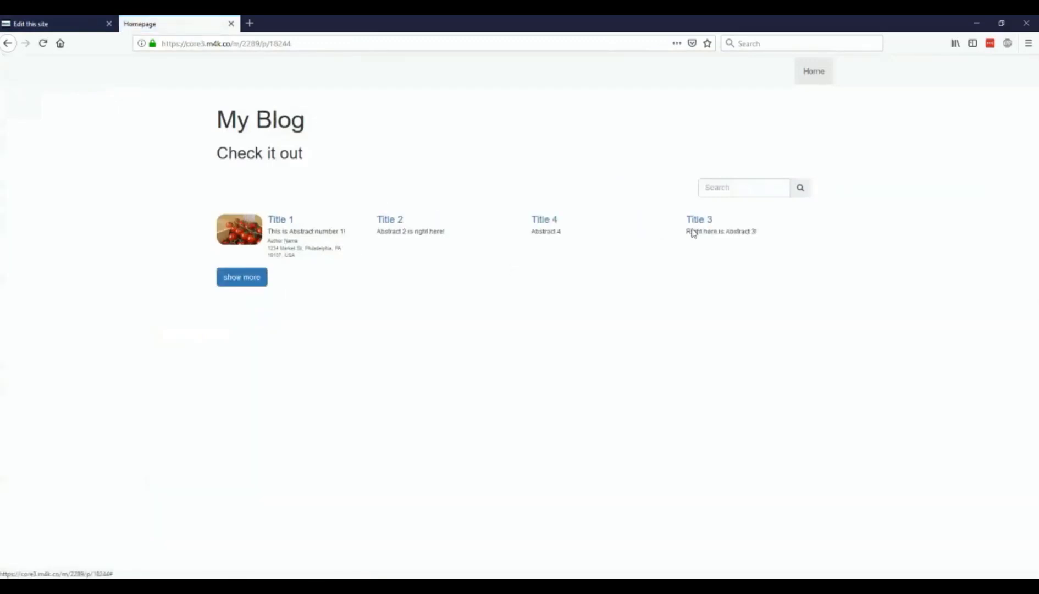
# - Return to the Blog widget editor and reload it to restore the phone preview of the blog list
pyautogui.click(32, 20)
pyautogui.scroll(-4, 283, 341)
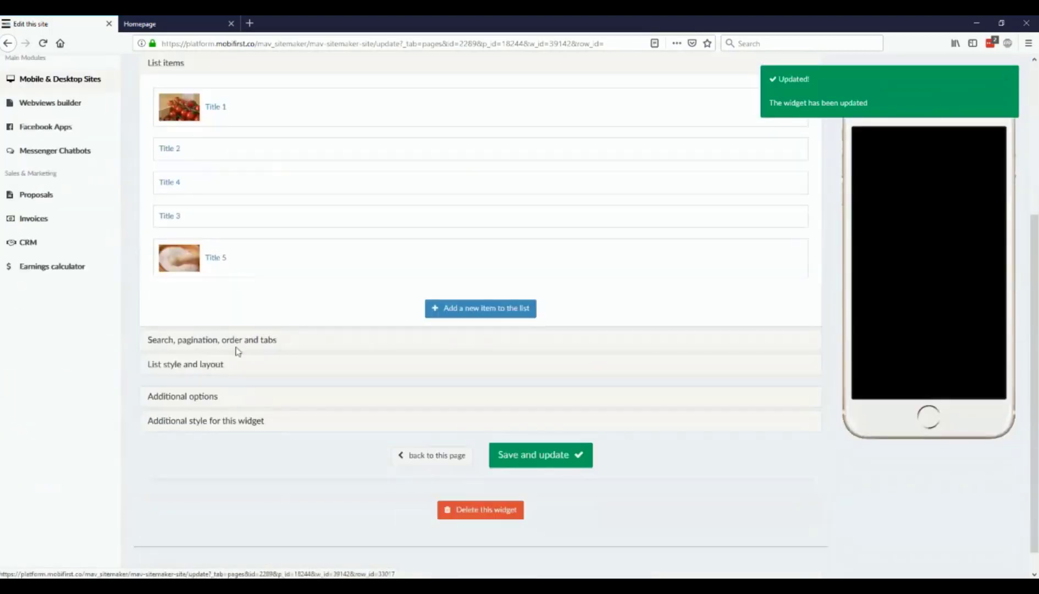
pyautogui.click(200, 364)
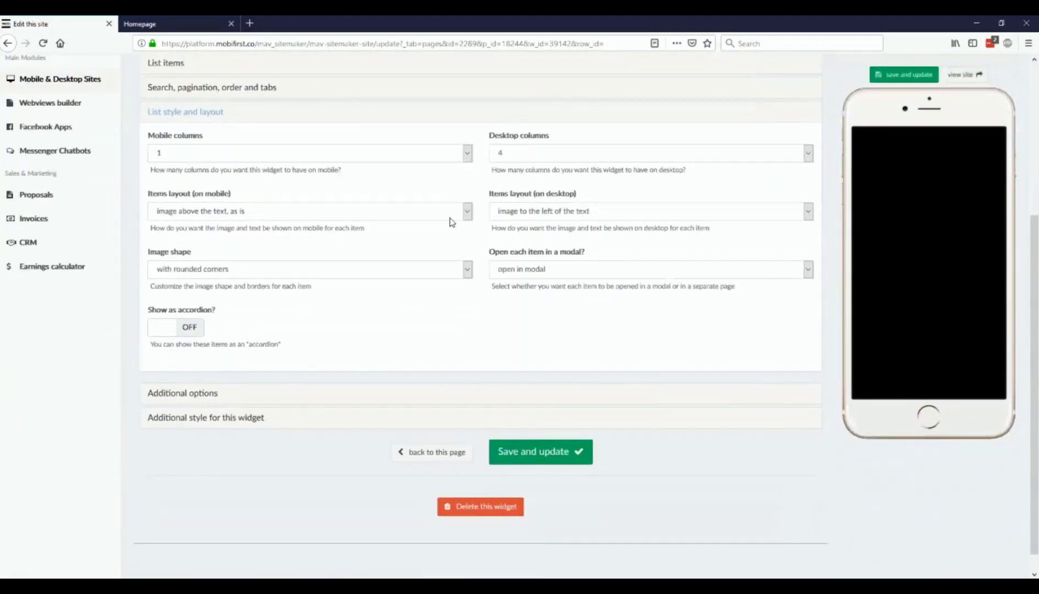
pyautogui.press('F5')
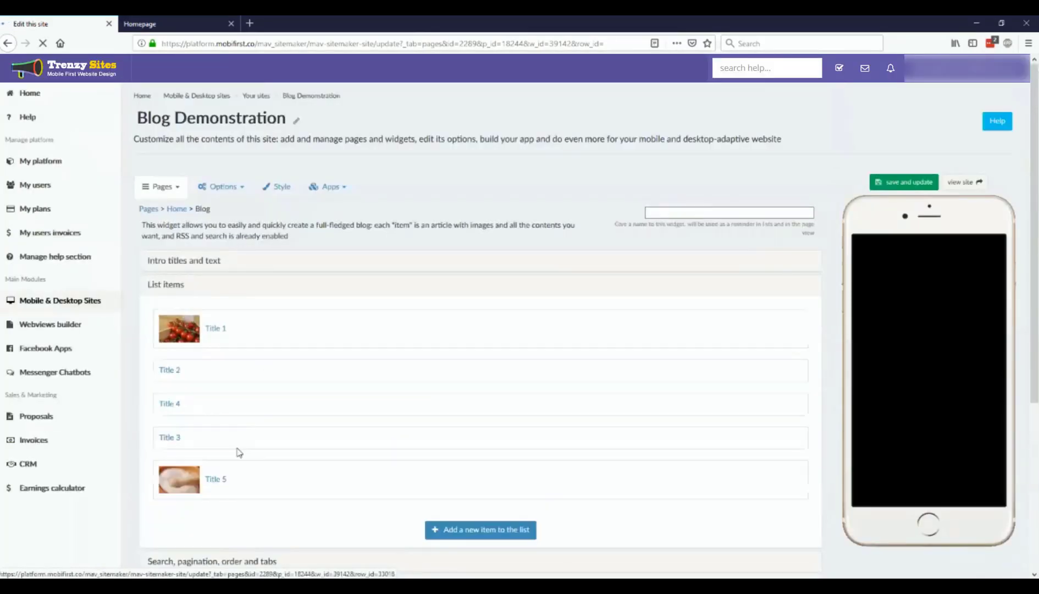
pyautogui.scroll(-5, 234, 450)
pyautogui.click(194, 316)
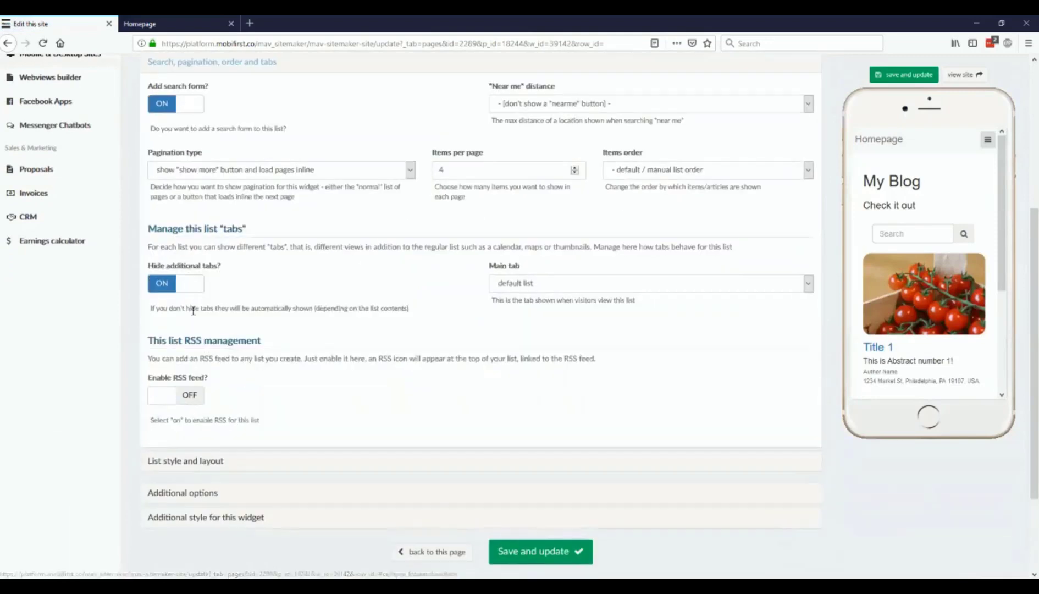
pyautogui.scroll(-2, 965, 297)
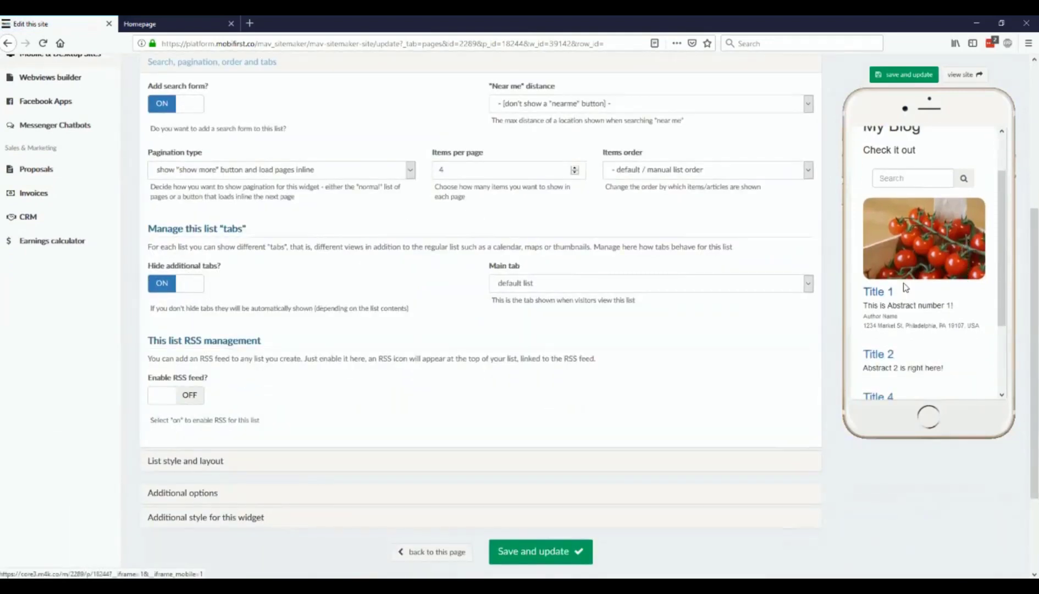
# - Turn on showing the blog items as an accordion in the list style and layout settings and save the widget
pyautogui.click(182, 465)
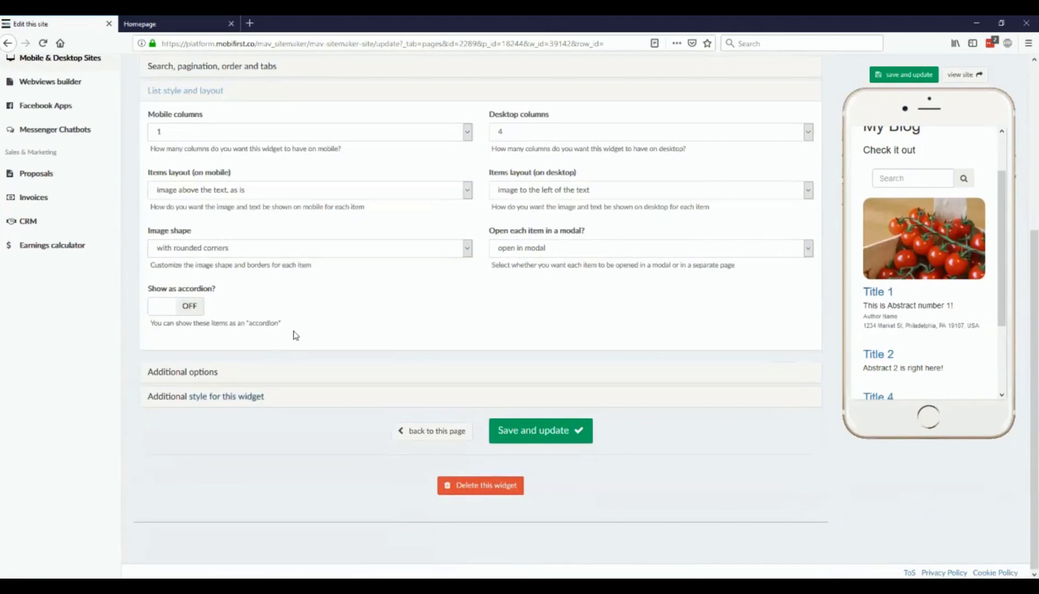
pyautogui.click(202, 310)
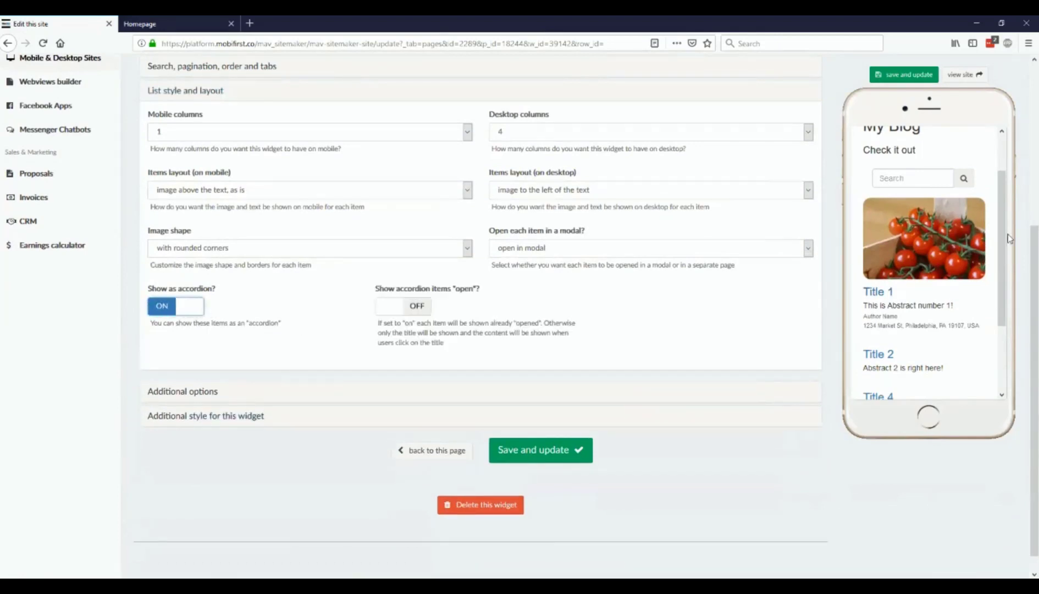
pyautogui.scroll(-2, 958, 250)
pyautogui.scroll(3, 958, 247)
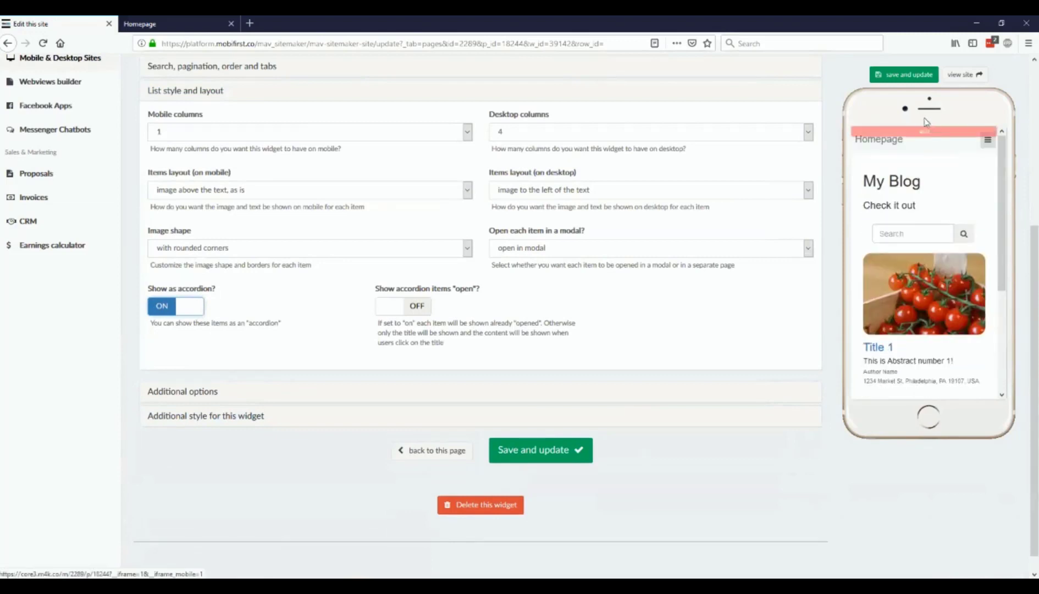
pyautogui.click(900, 77)
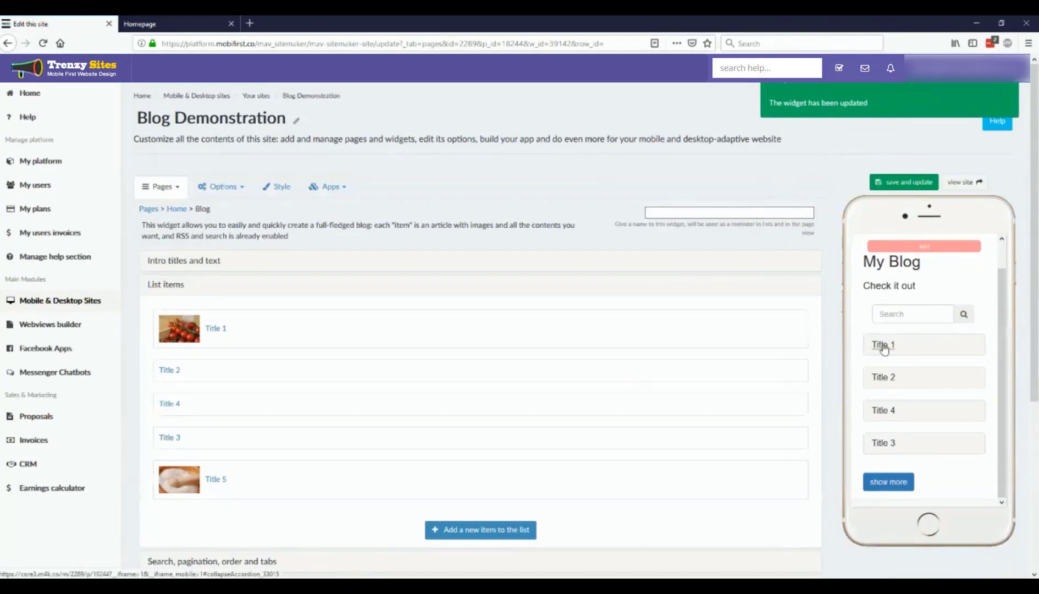
# - Expand and collapse the Title 1, Title 2 and Title 4 accordion items in the phone preview
pyautogui.click(883, 347)
pyautogui.click(883, 346)
pyautogui.click(884, 378)
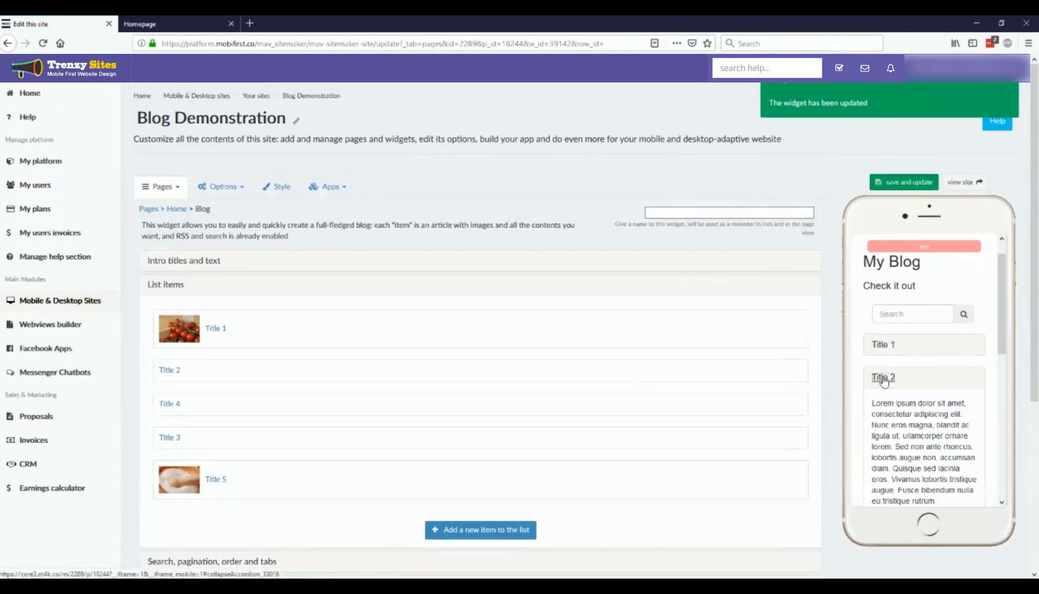
pyautogui.click(884, 378)
pyautogui.click(885, 411)
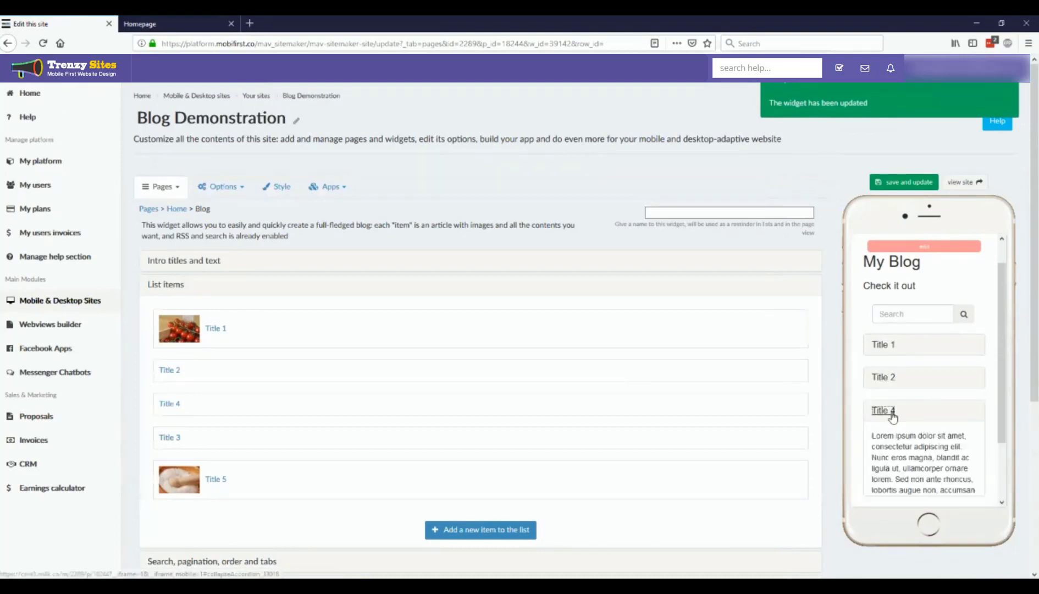
pyautogui.click(892, 415)
# - Turn off the accordion display in the list style and layout settings and save the widget
pyautogui.scroll(-2, 378, 438)
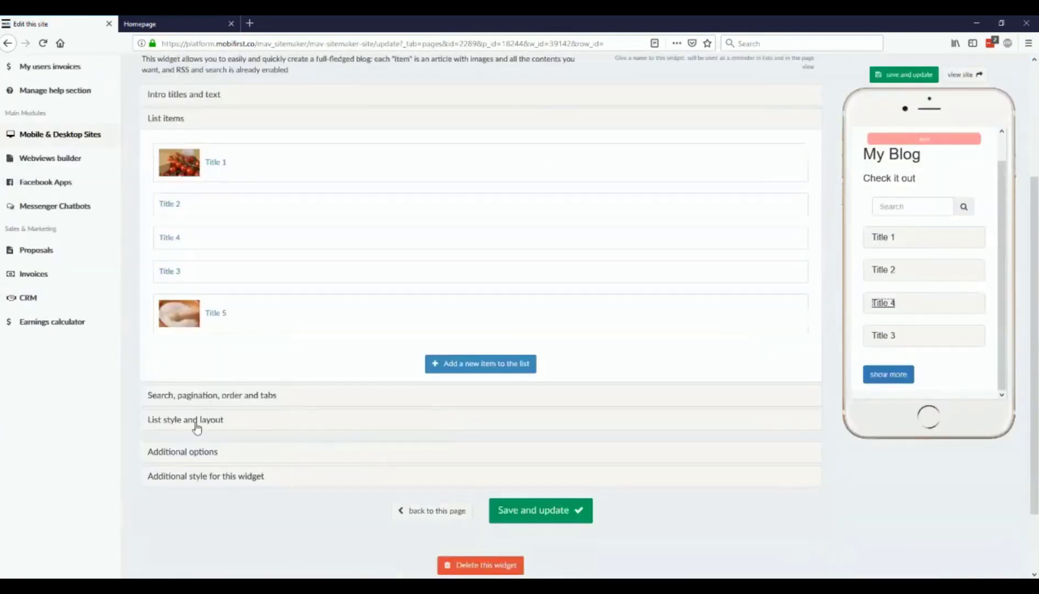
pyautogui.click(185, 451)
pyautogui.click(179, 257)
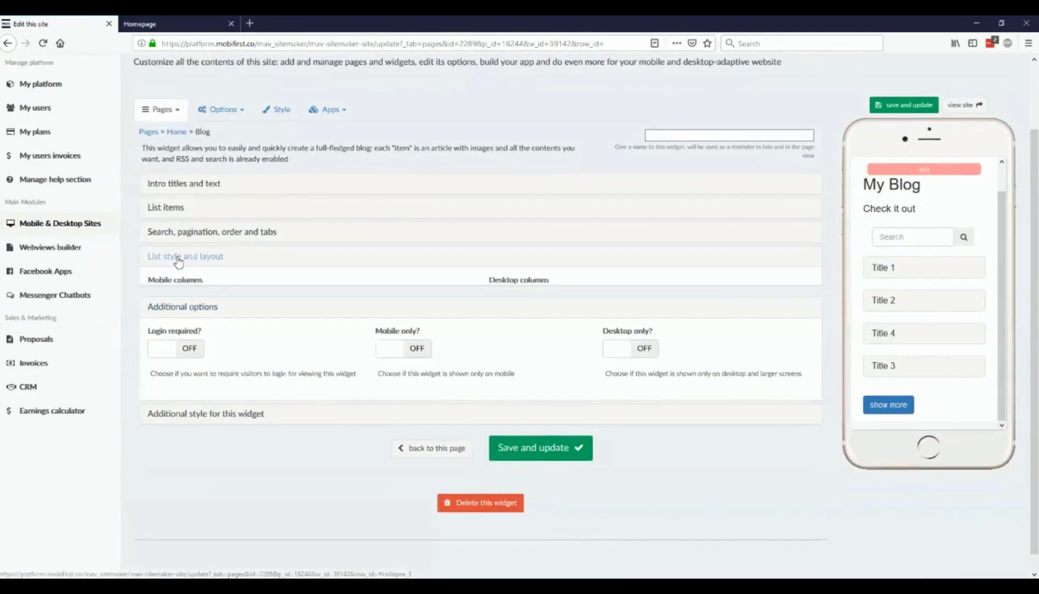
pyautogui.click(199, 473)
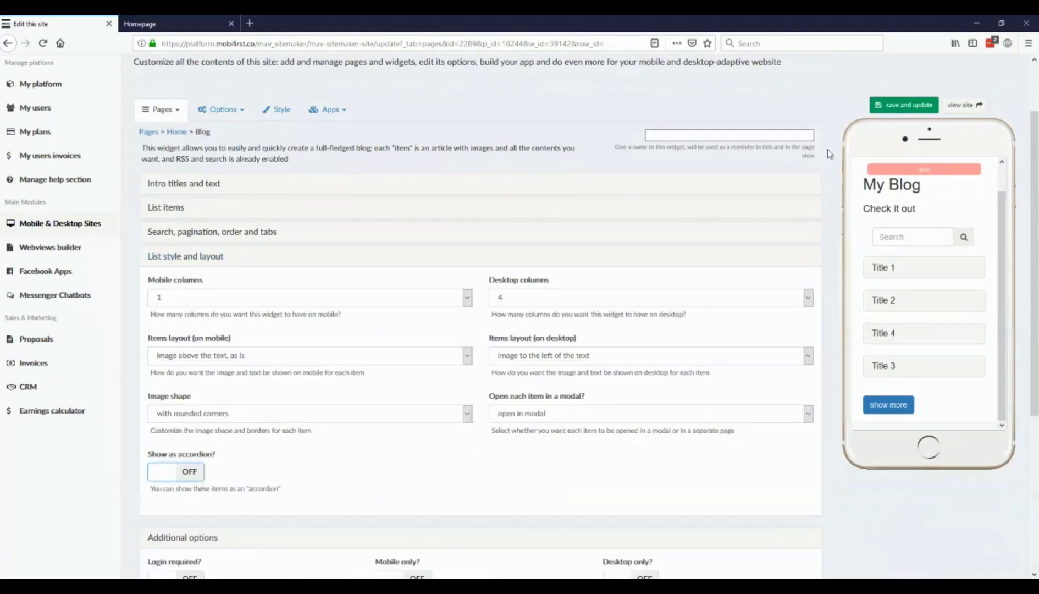
pyautogui.click(913, 104)
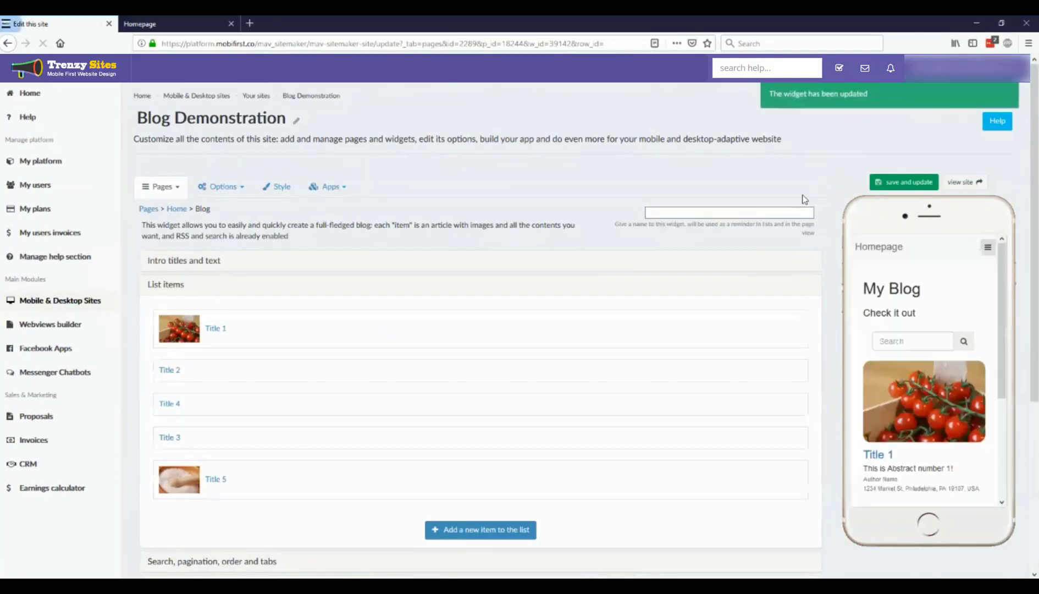
# - Review the layout setting for opening items in a modal, and preview the Title 1 article in its modal before closing it
pyautogui.scroll(-4, 550, 283)
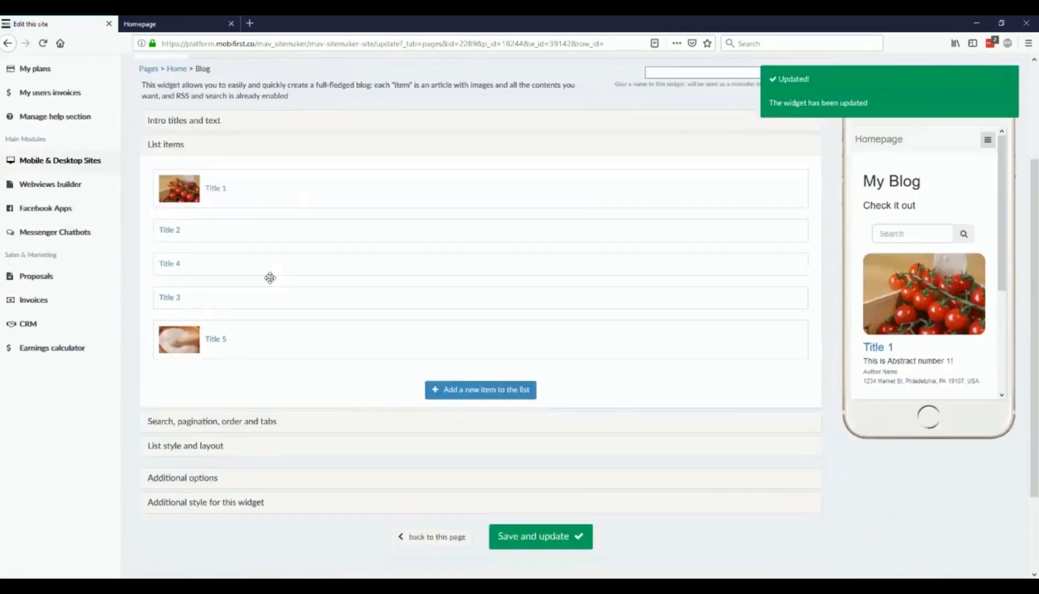
pyautogui.click(205, 365)
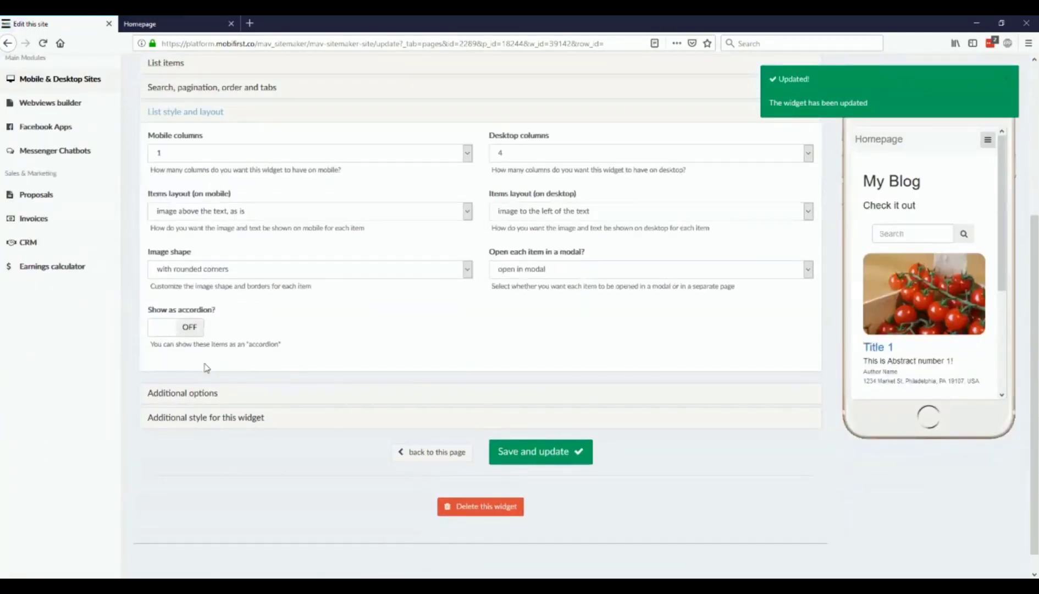
pyautogui.click(529, 272)
pyautogui.click(531, 273)
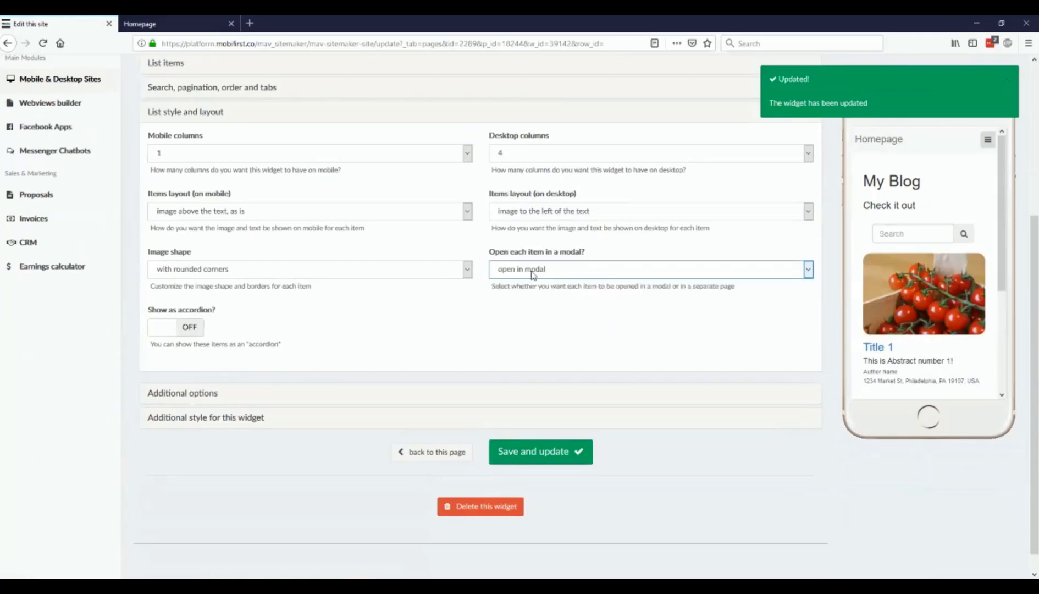
pyautogui.click(883, 353)
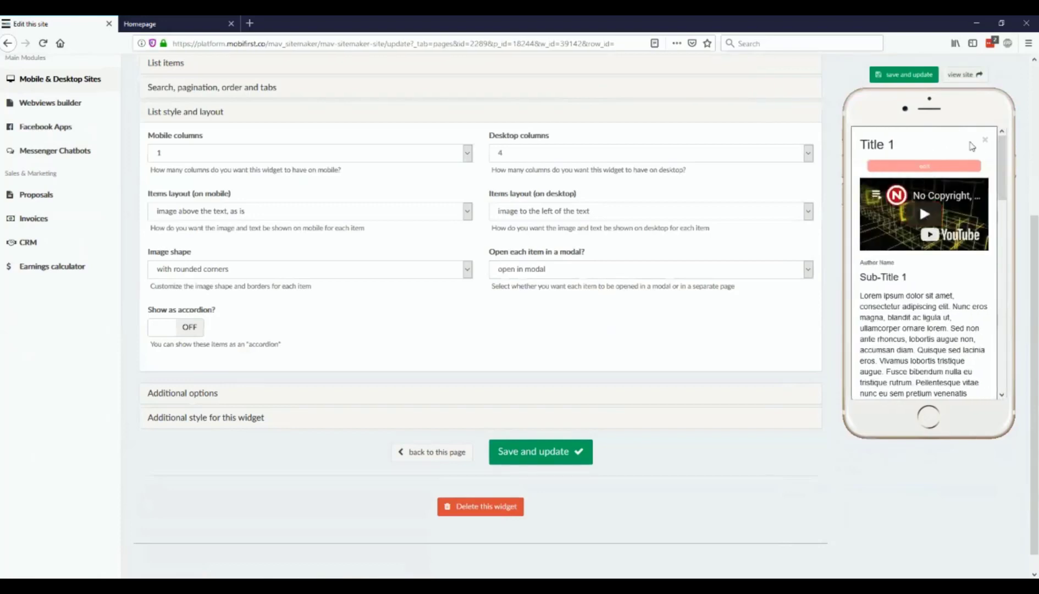
pyautogui.click(985, 140)
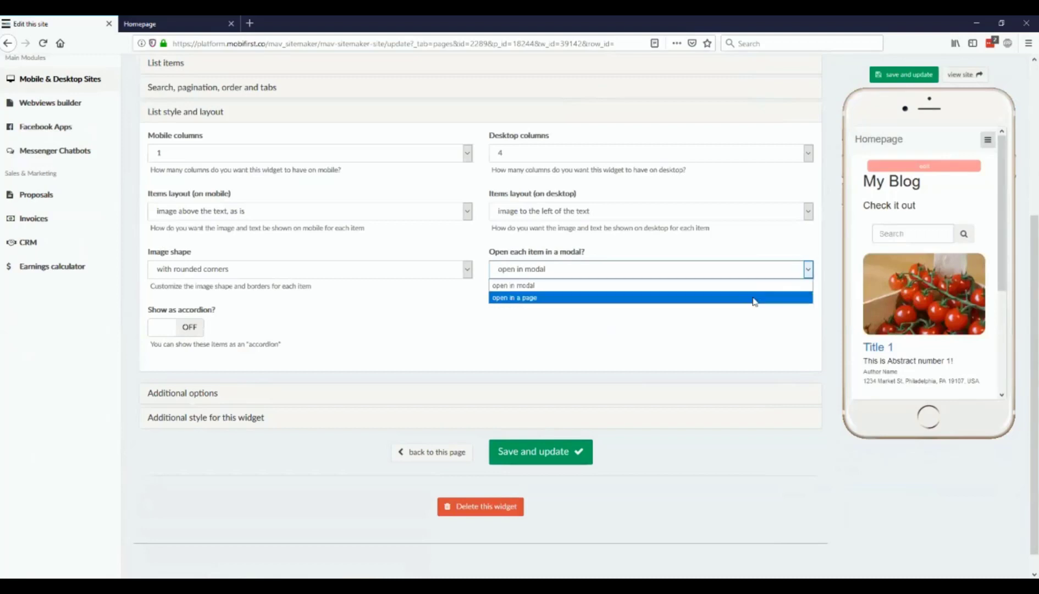
# - Save the Blog widget with each item set to open in a page, and preview the Title 1 article on its own page
pyautogui.click(753, 298)
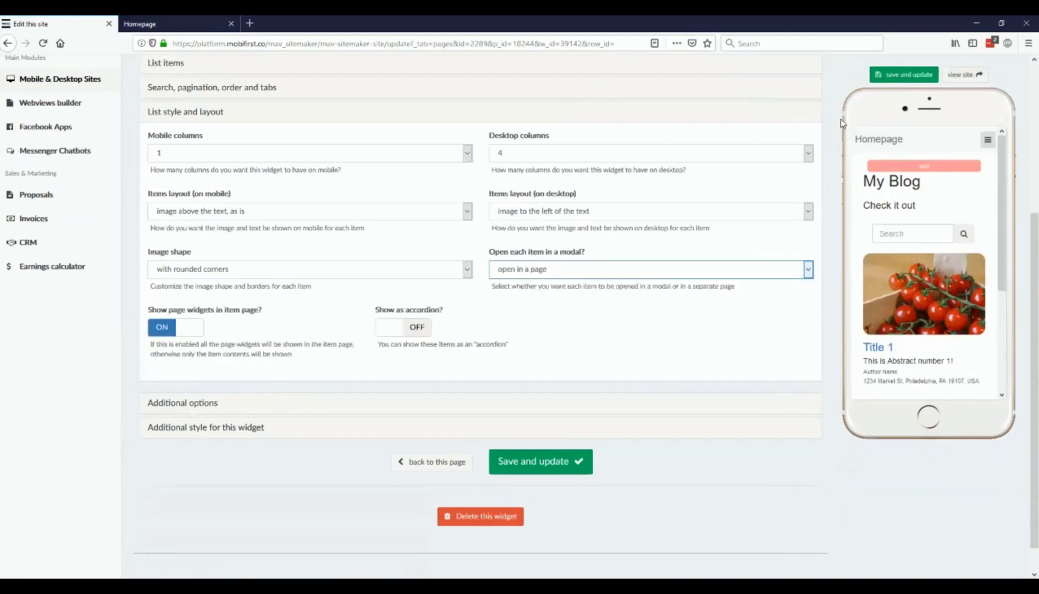
pyautogui.click(875, 83)
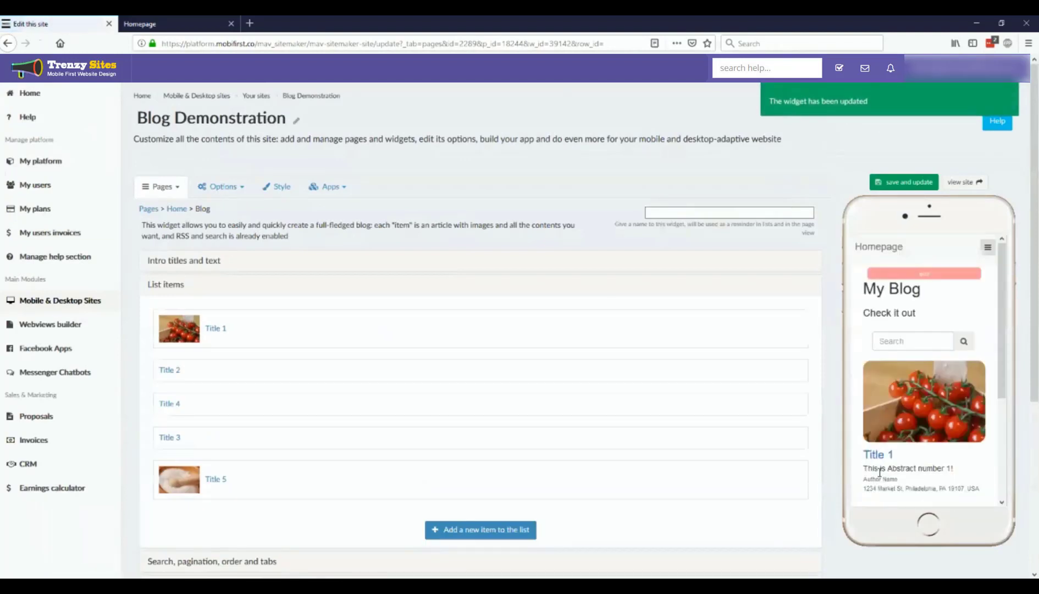
pyautogui.click(878, 456)
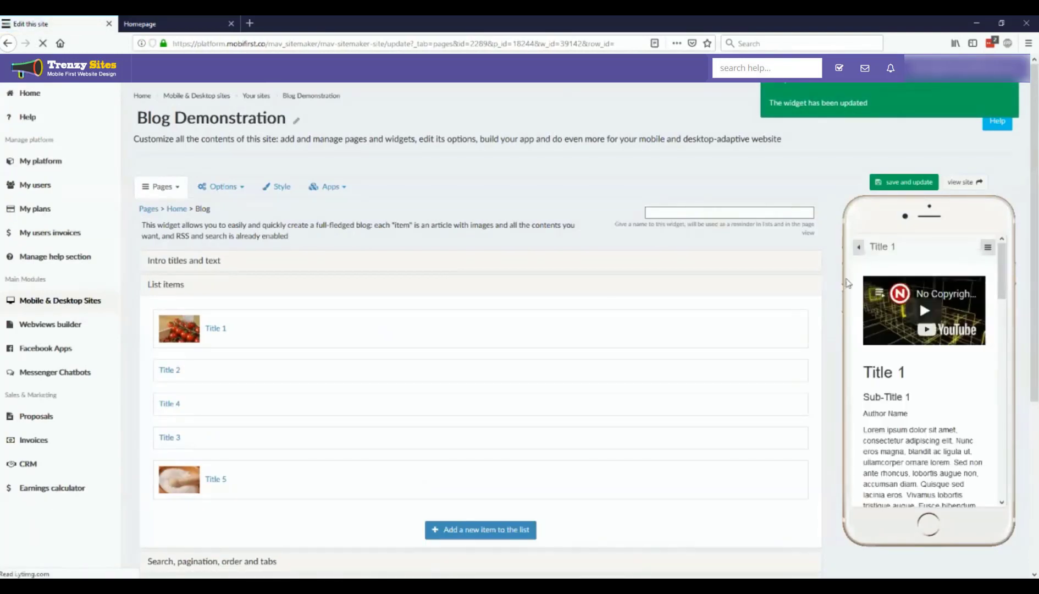
pyautogui.scroll(-1, 982, 442)
pyautogui.scroll(2, 983, 443)
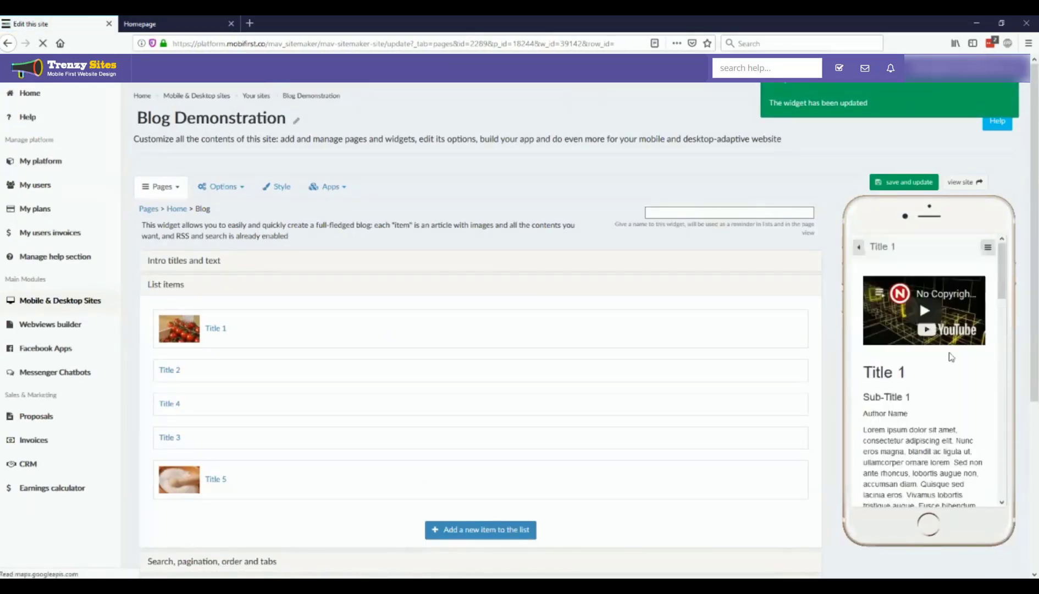
pyautogui.click(856, 244)
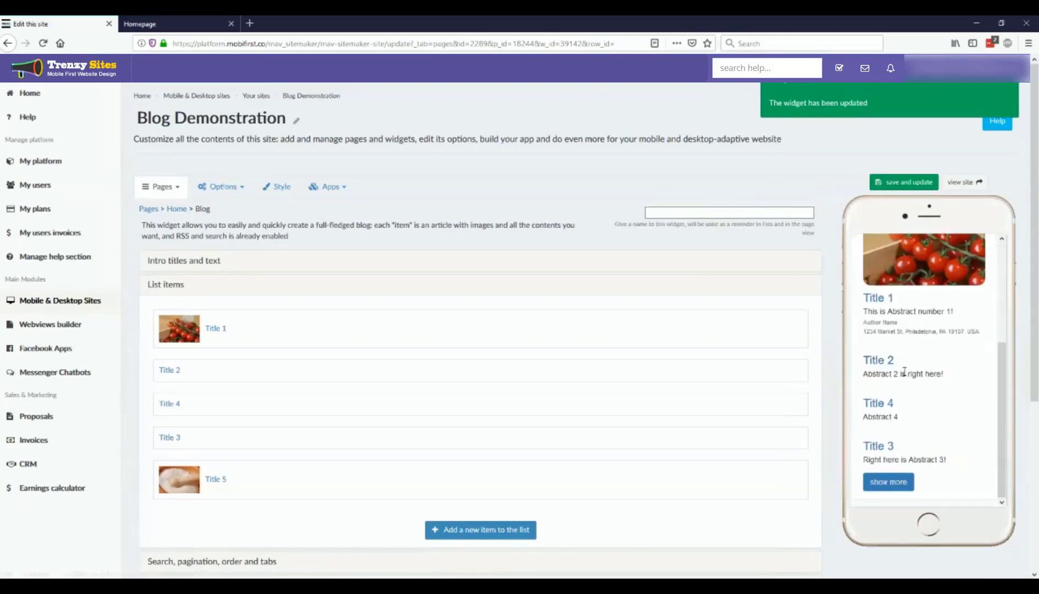
pyautogui.scroll(-3, 341, 385)
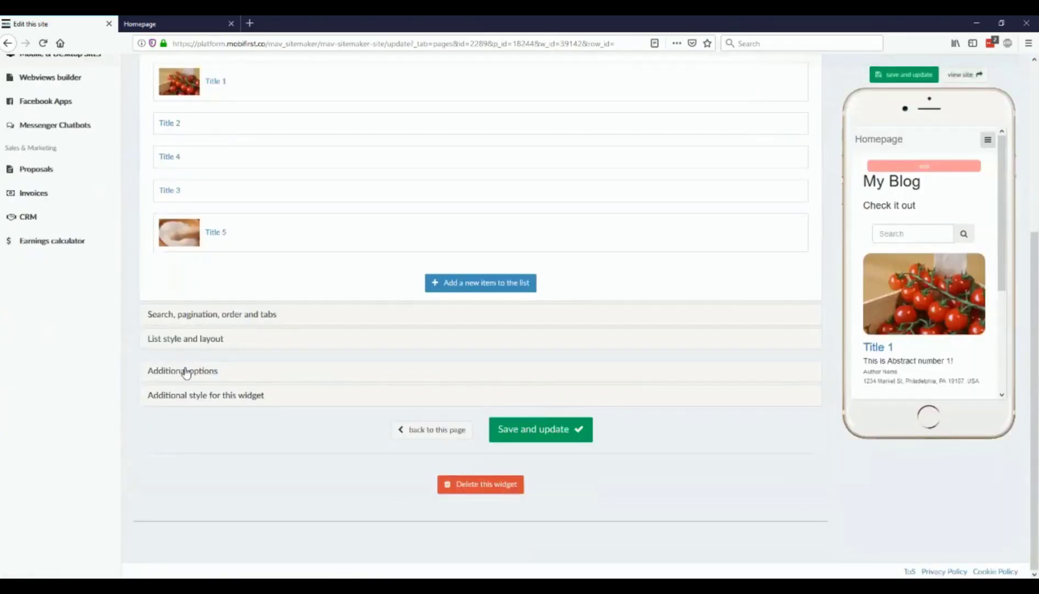
# - Set the image shape to squared corners in the list style and layout settings and save the widget
pyautogui.click(186, 367)
pyautogui.click(177, 255)
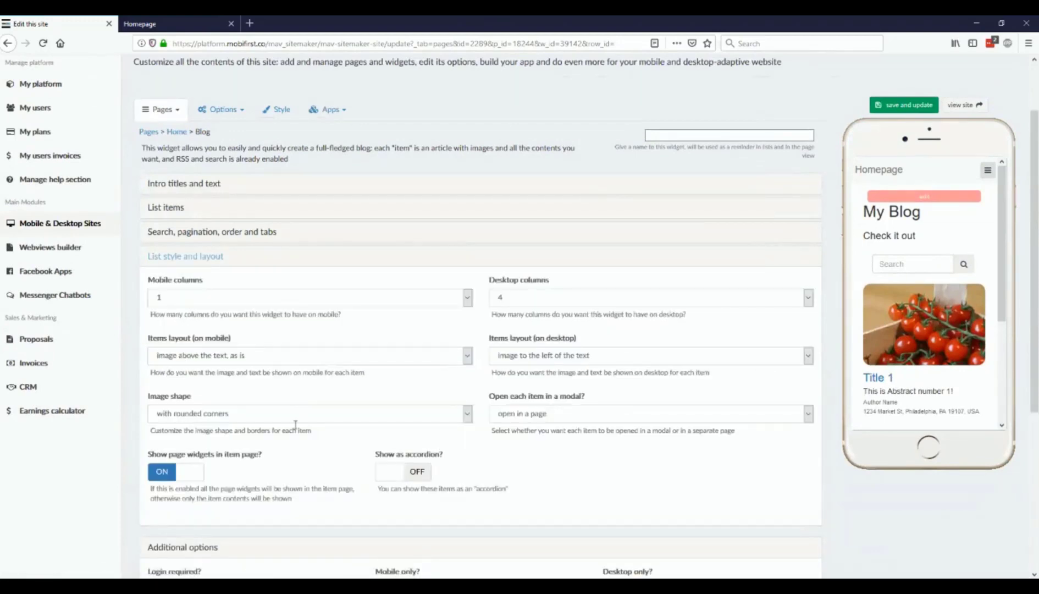
pyautogui.scroll(-2, 298, 434)
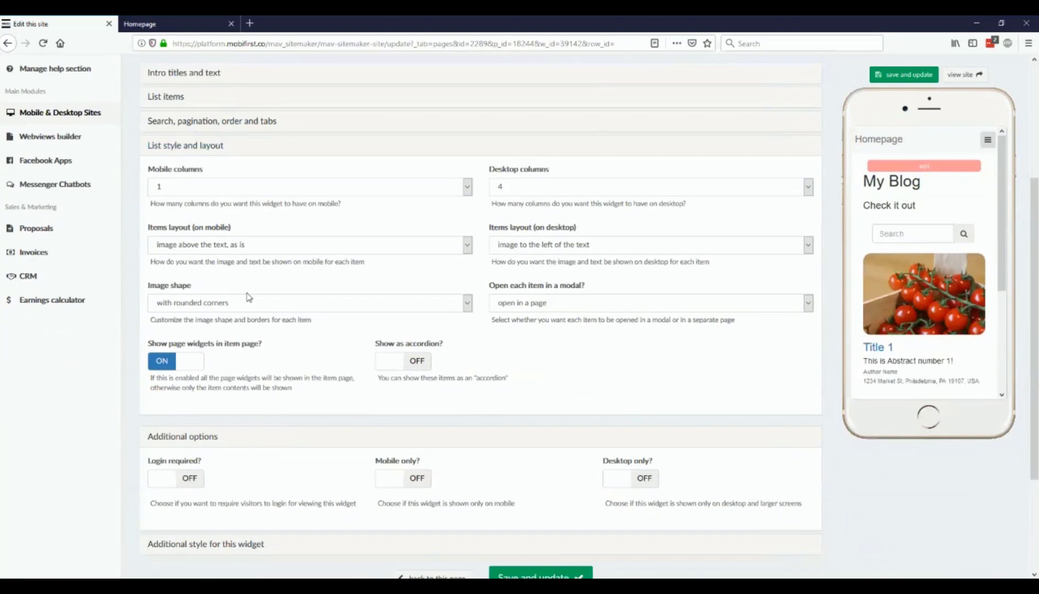
pyautogui.click(262, 308)
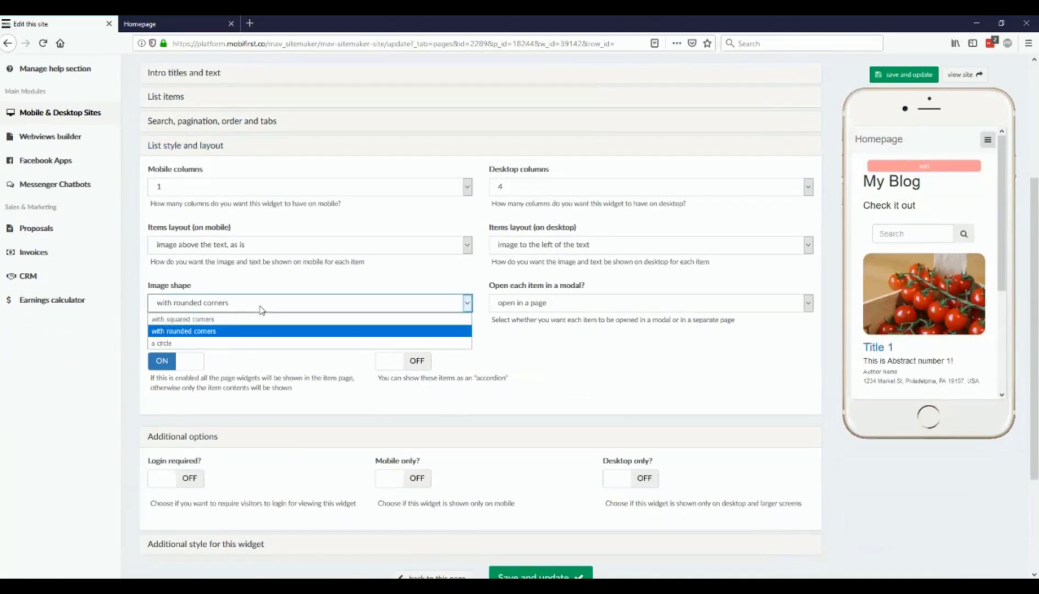
pyautogui.click(267, 319)
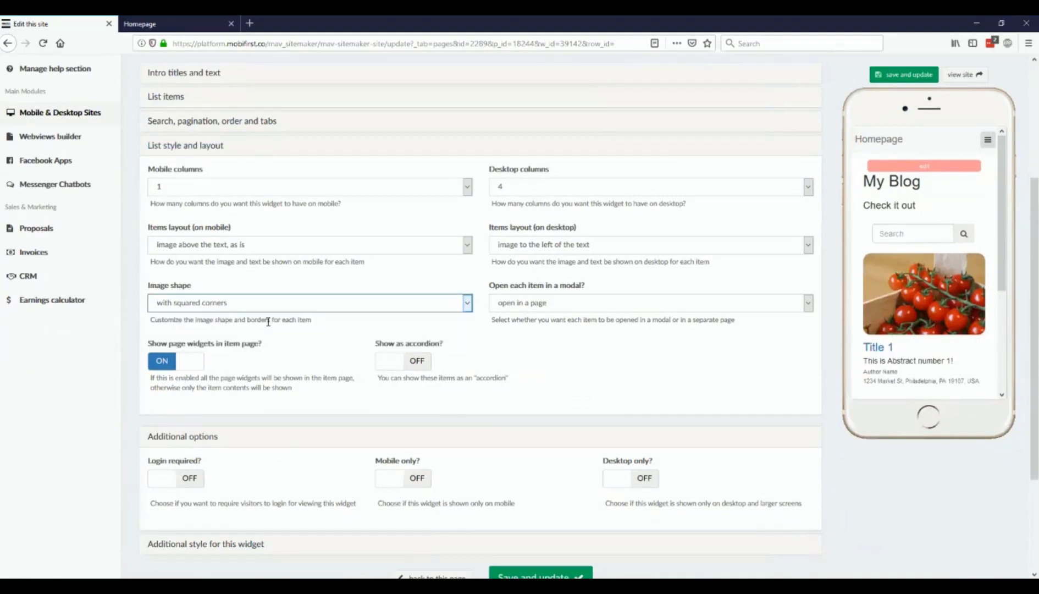
pyautogui.click(251, 308)
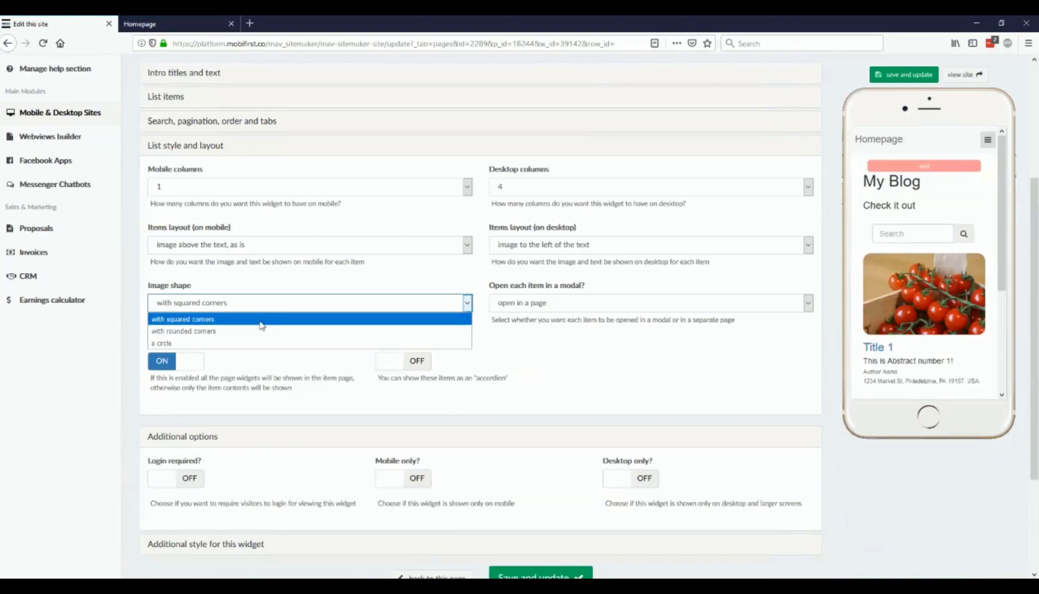
pyautogui.click(261, 323)
pyautogui.click(879, 74)
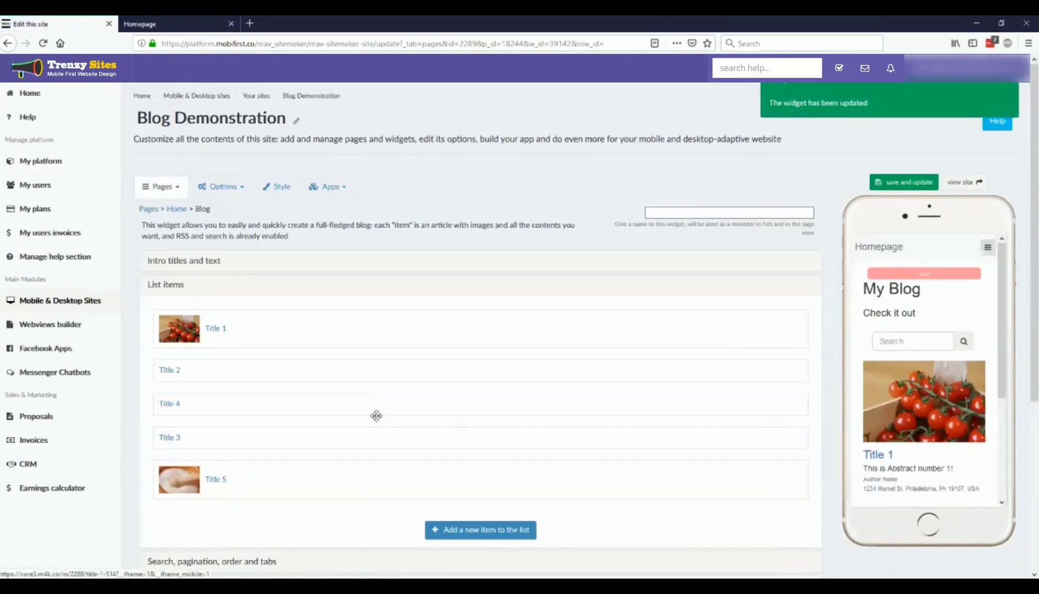
# - Review the available image shape options in the list style and layout settings without changing the selection
pyautogui.scroll(-3, 278, 280)
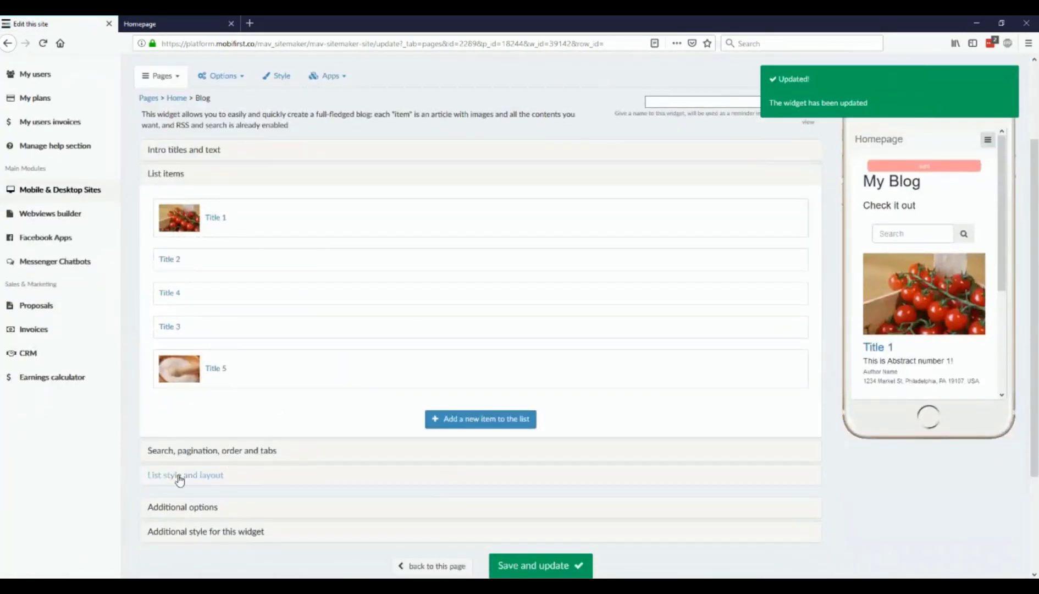
pyautogui.click(178, 477)
pyautogui.click(178, 387)
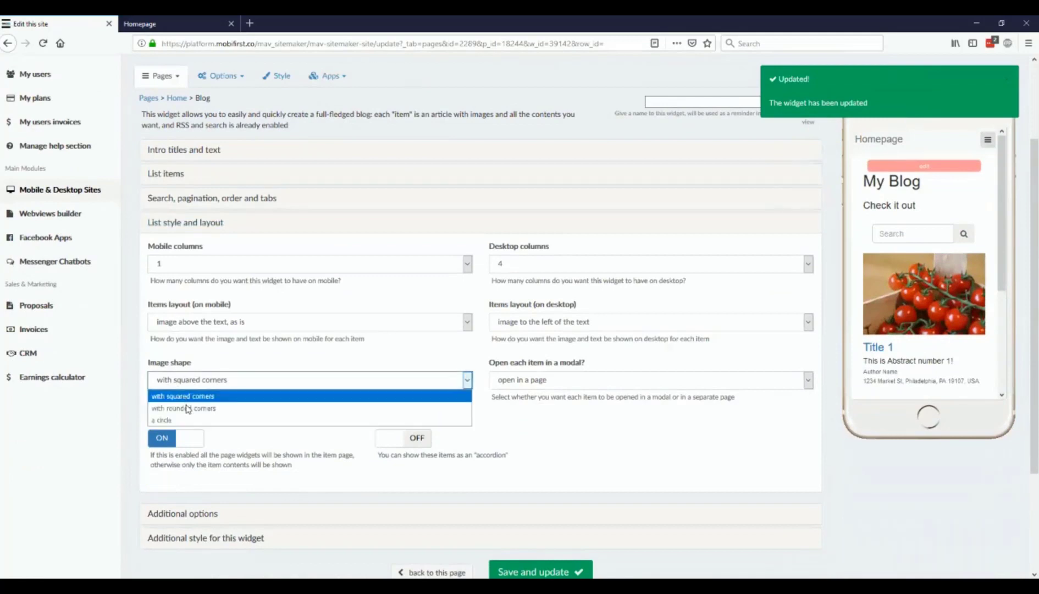
pyautogui.click(625, 434)
pyautogui.scroll(-2, 618, 436)
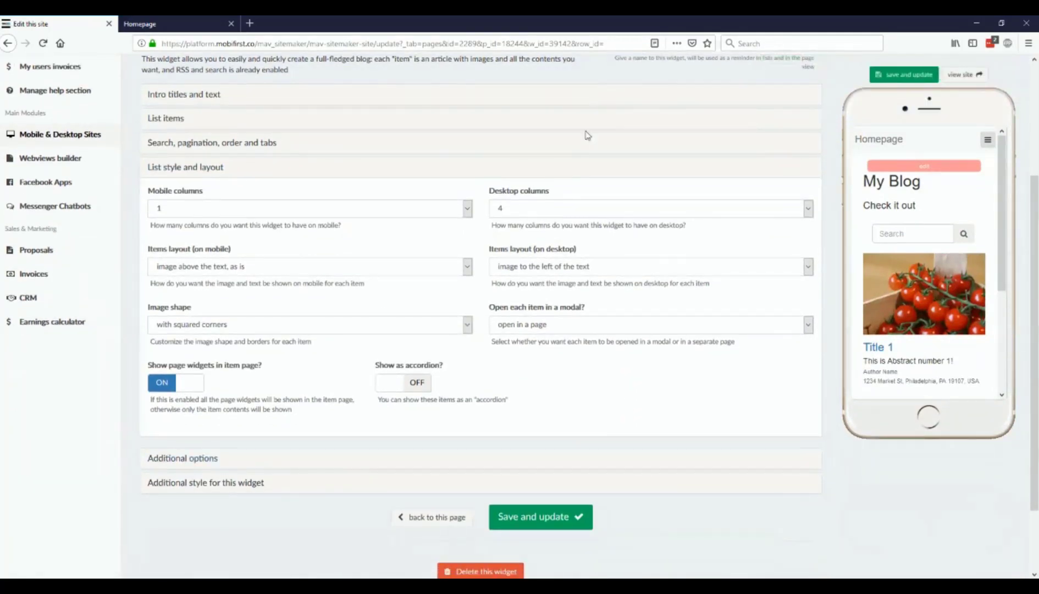
# - Review the widget's additional options and its additional style settings for desktop space, margins, custom class, background and animations
pyautogui.click(164, 459)
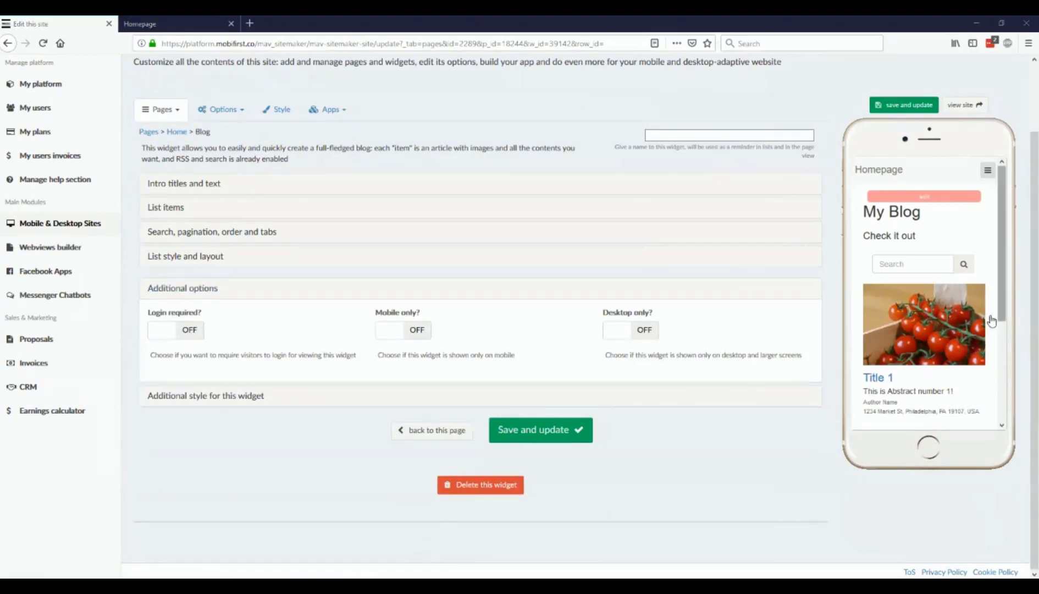
pyautogui.click(213, 399)
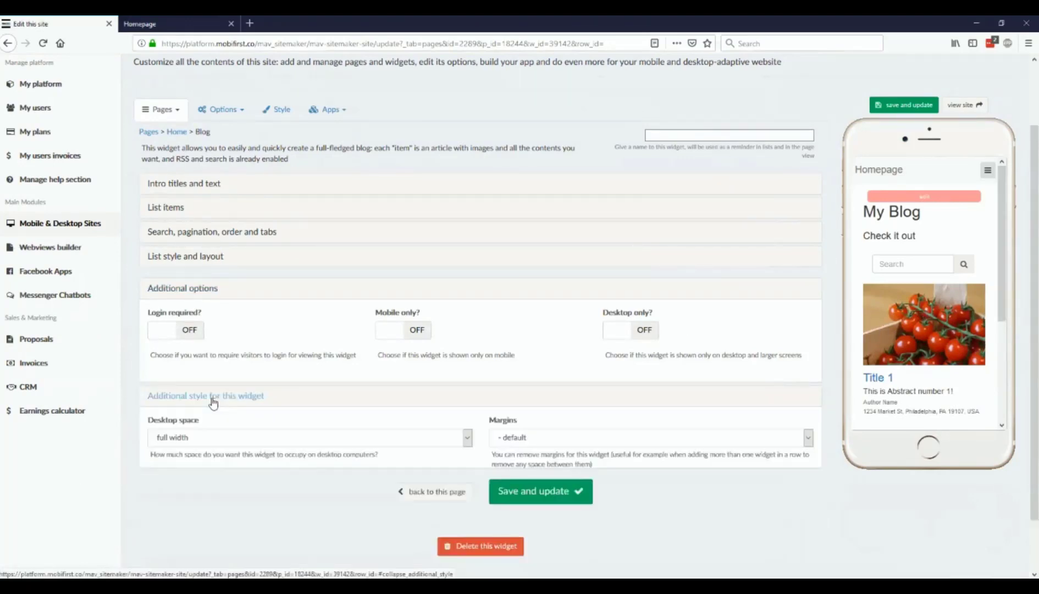
pyautogui.scroll(-3, 214, 402)
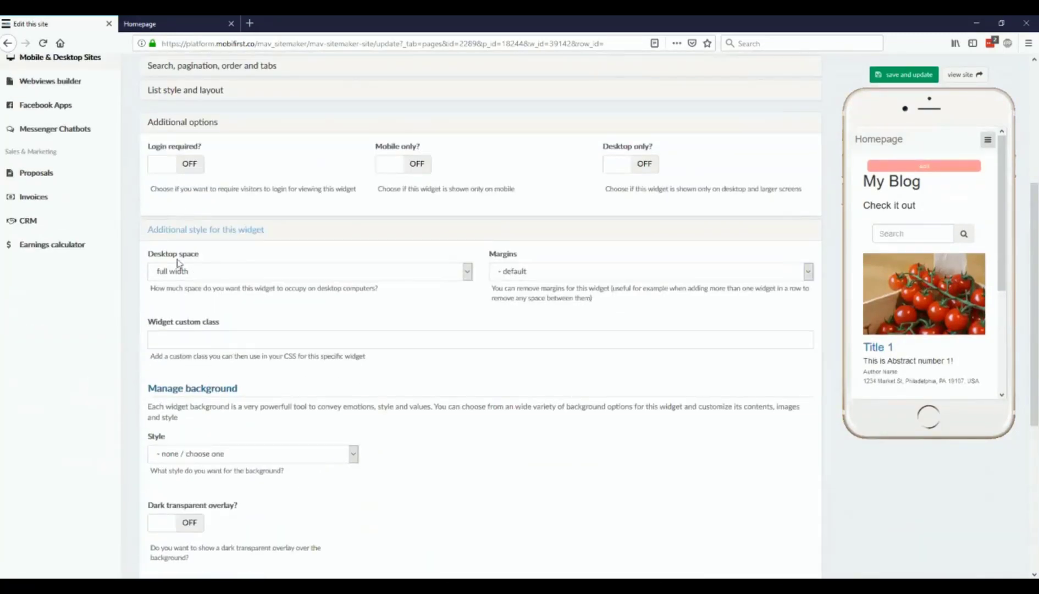
pyautogui.scroll(-2, 145, 190)
pyautogui.scroll(-2, 144, 290)
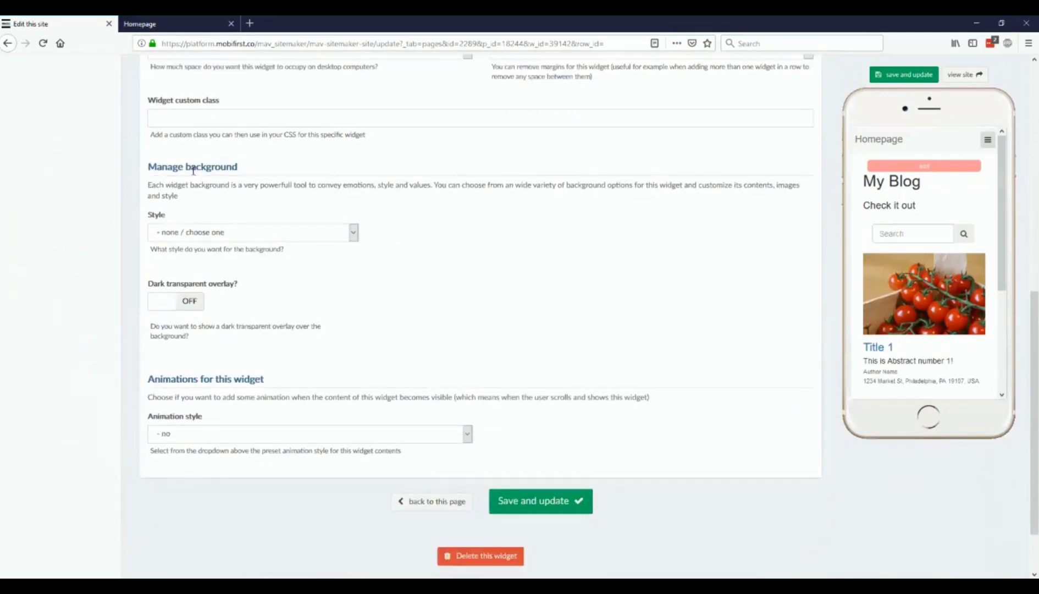
pyautogui.scroll(6, 263, 271)
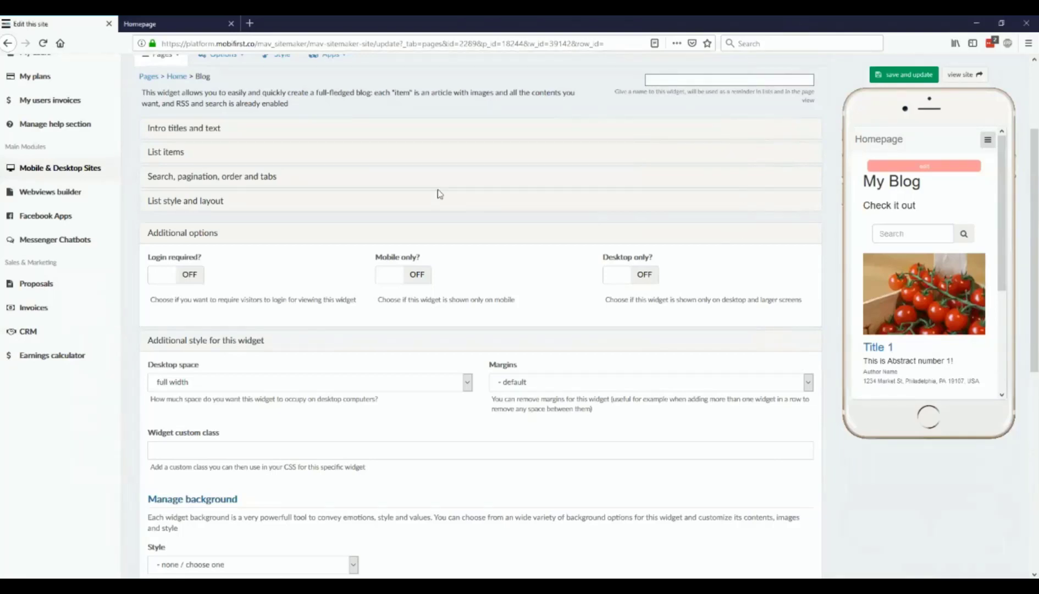
# - Turn on the accordion display in the list style and layout settings and save the widget
pyautogui.click(189, 178)
pyautogui.scroll(-10, 215, 284)
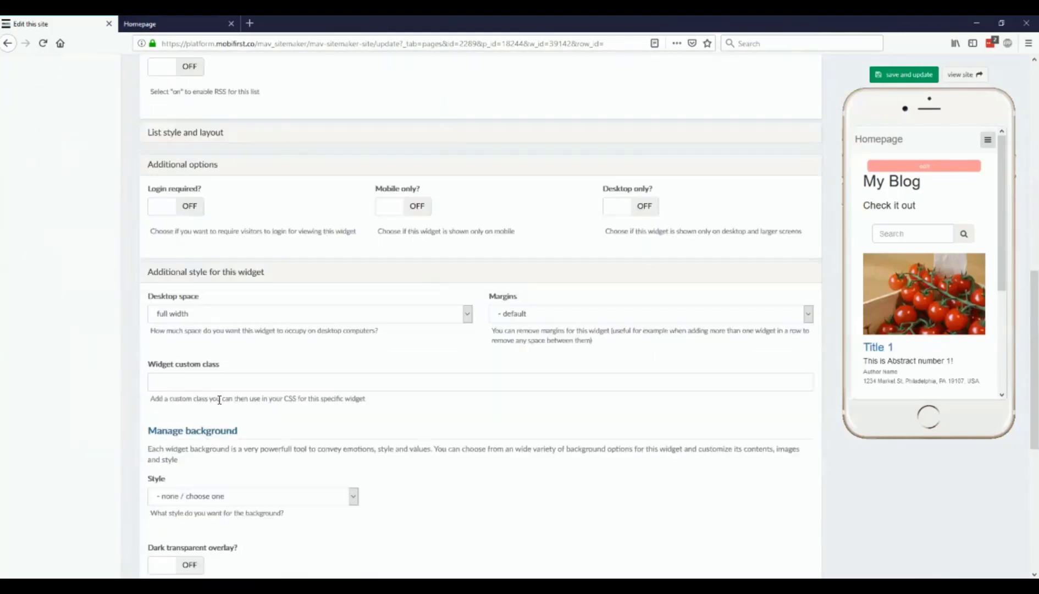
pyautogui.scroll(-1, 220, 401)
pyautogui.scroll(12, 220, 393)
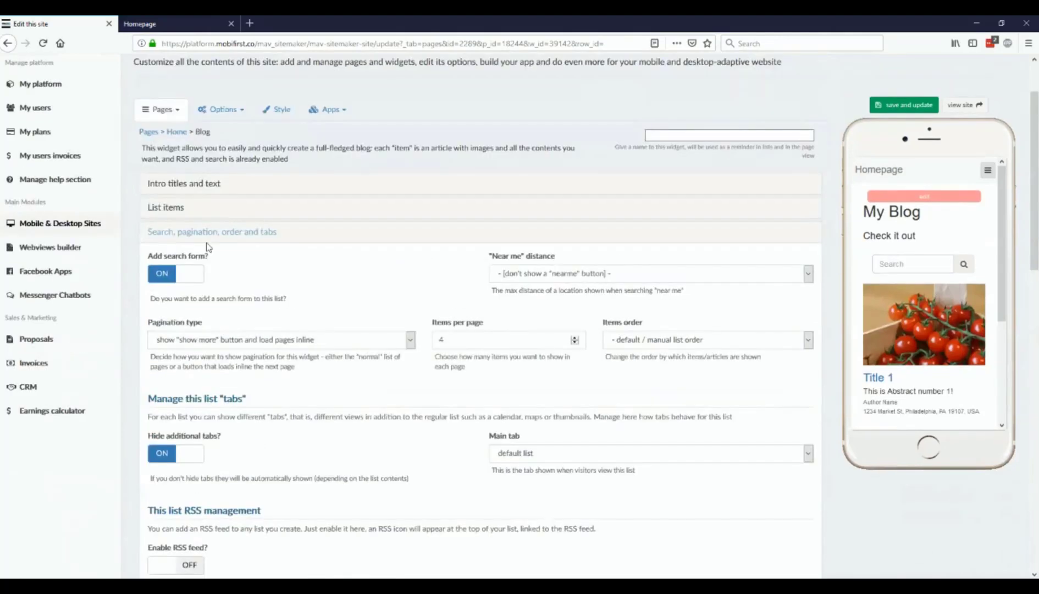
pyautogui.moveTo(208, 244); pyautogui.dragTo(209, 240)
pyautogui.click(201, 233)
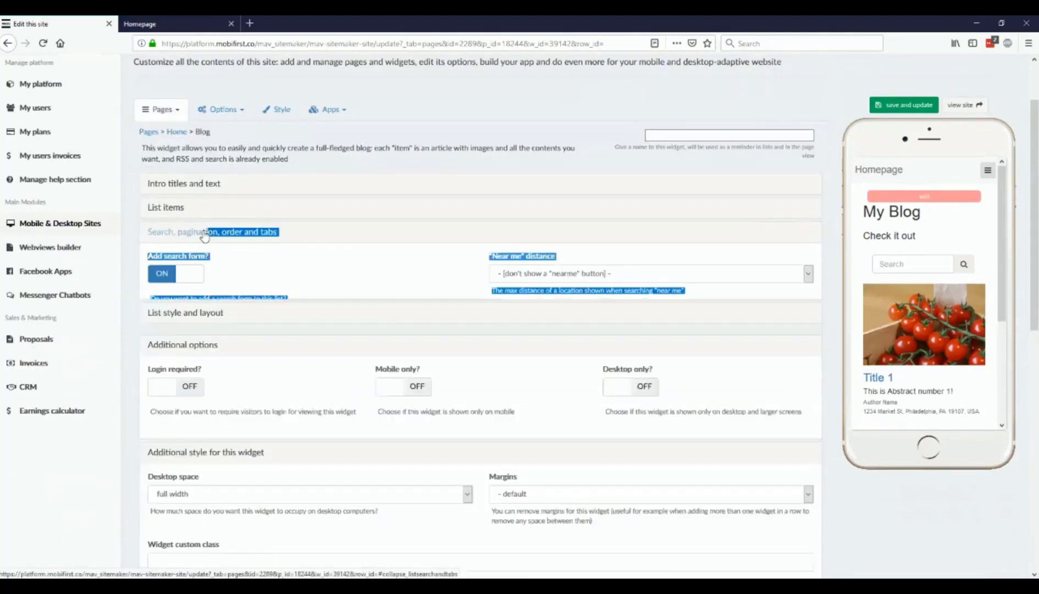
pyautogui.click(184, 259)
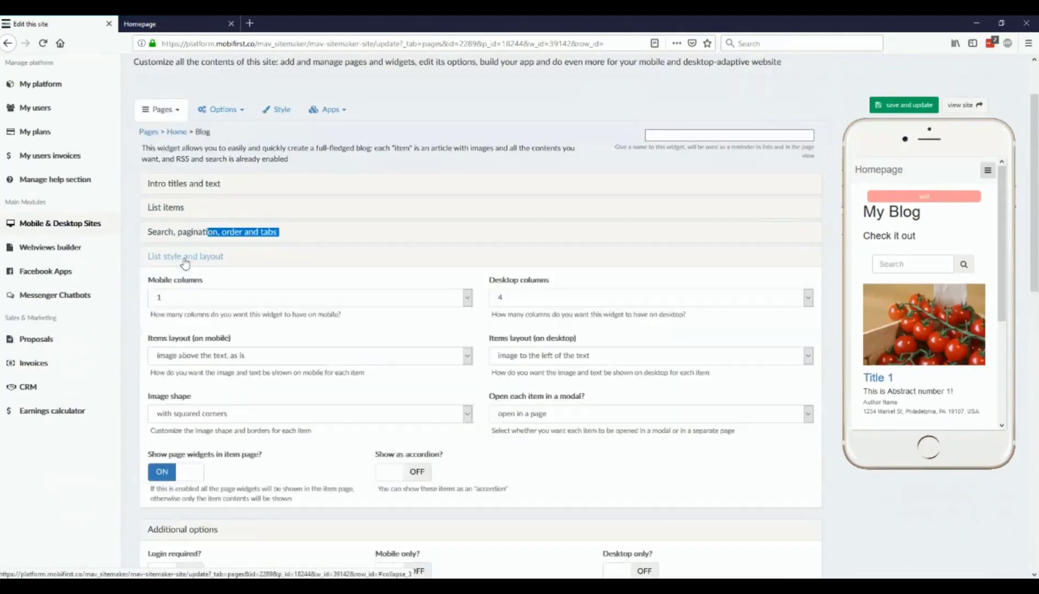
pyautogui.click(410, 472)
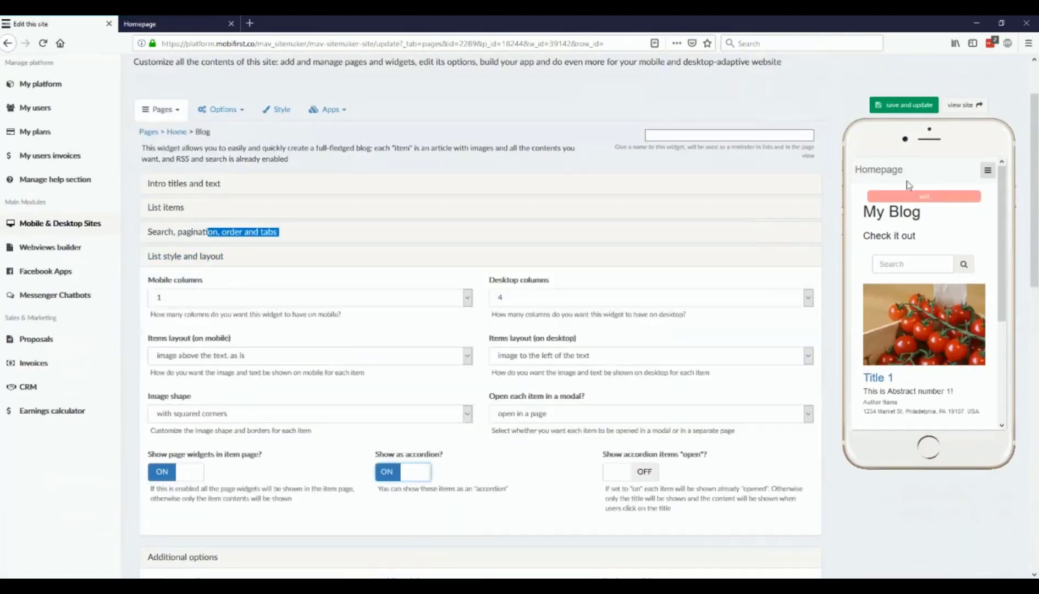
pyautogui.click(904, 111)
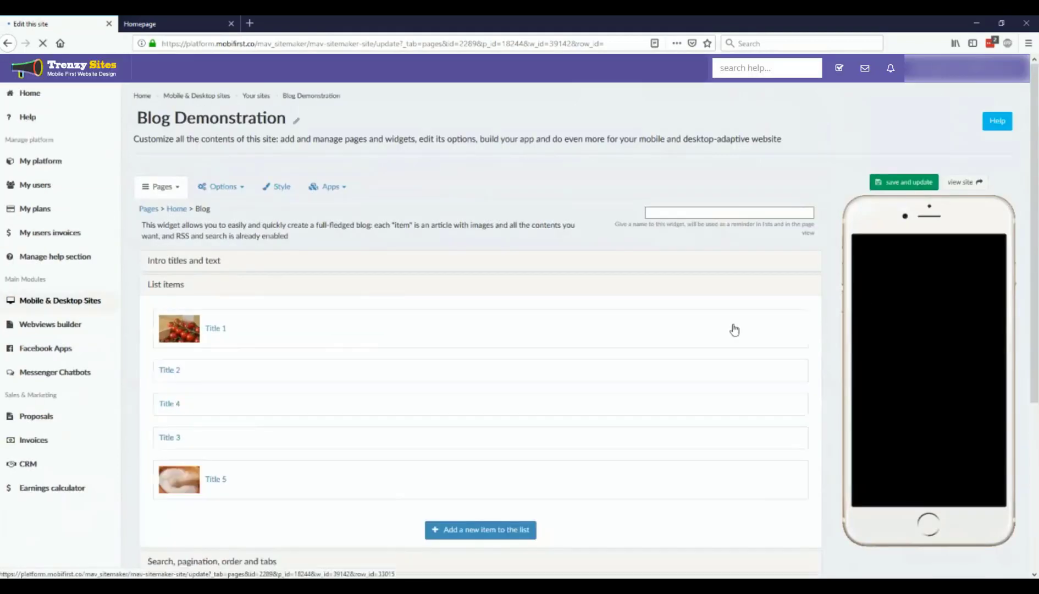
# - Expand the Title 3 accordion item in the phone preview, read through its article and collapse it
pyautogui.scroll(-1, 735, 330)
pyautogui.scroll(-1, 918, 402)
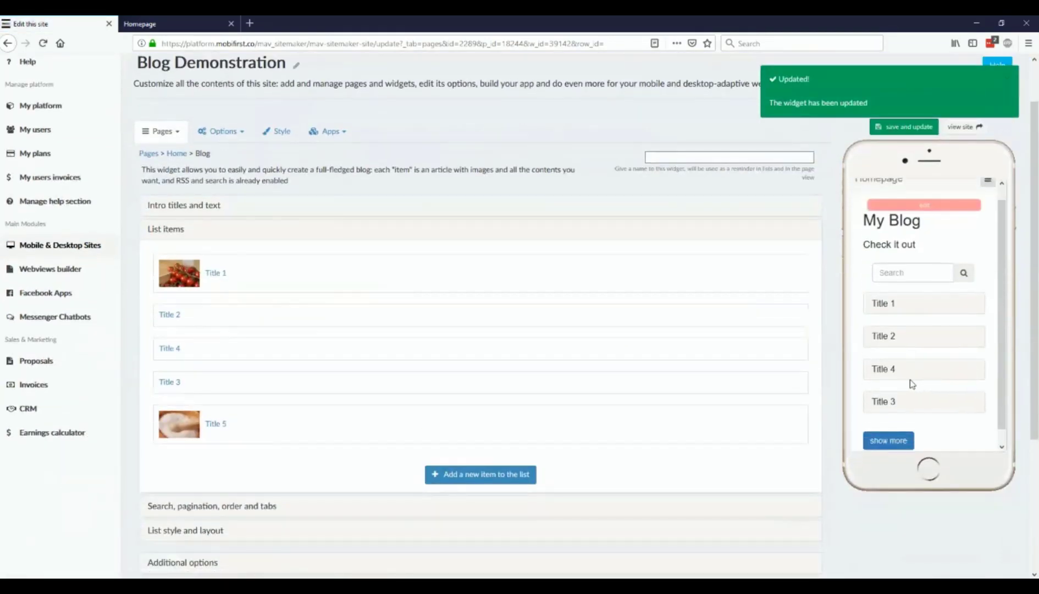
pyautogui.click(887, 388)
pyautogui.scroll(-8, 897, 374)
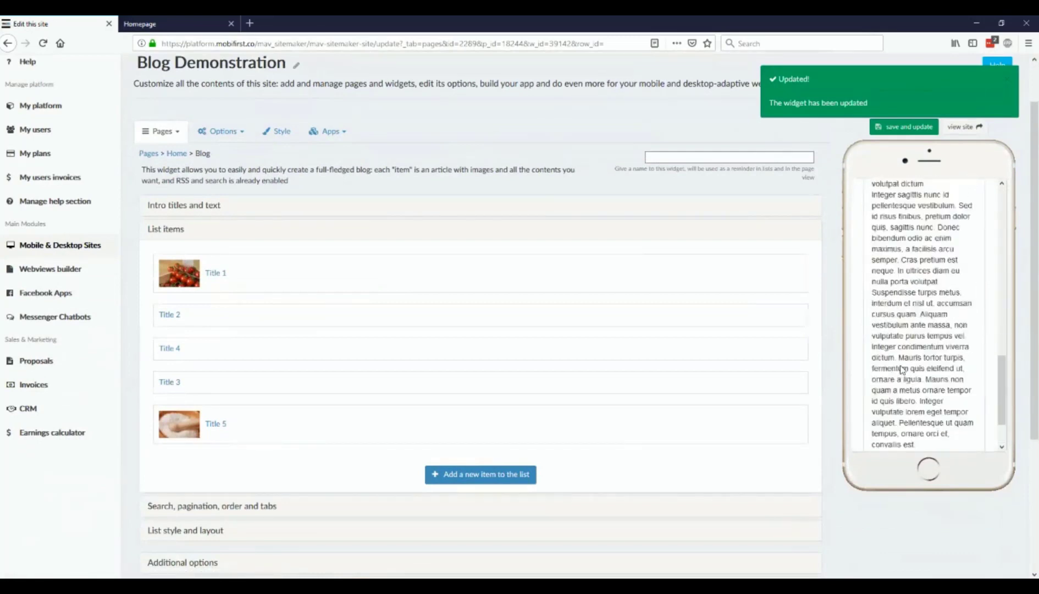
pyautogui.scroll(10, 902, 363)
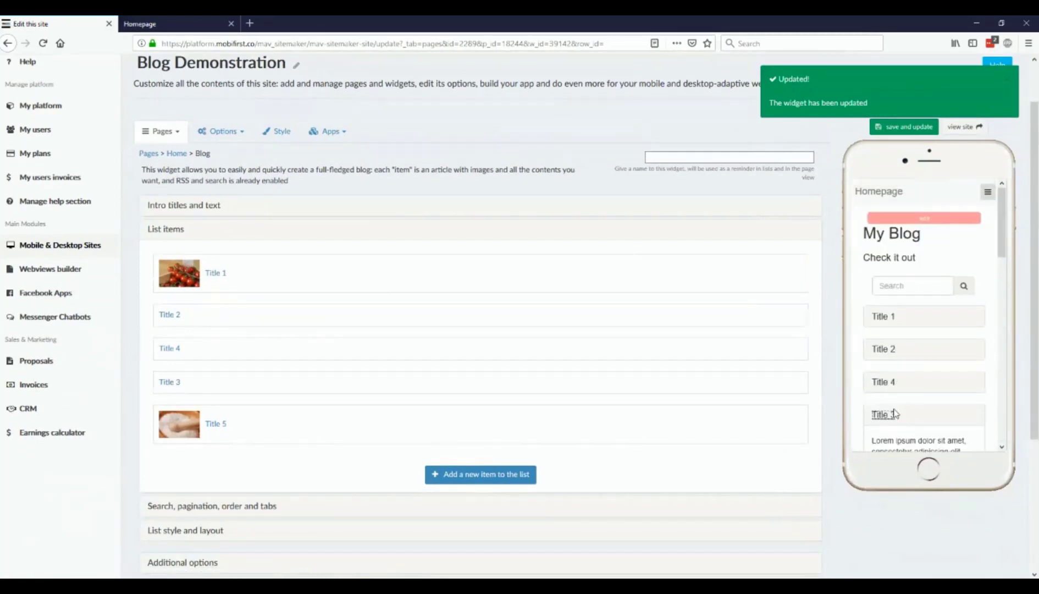
pyautogui.click(888, 420)
pyautogui.scroll(-1, 901, 330)
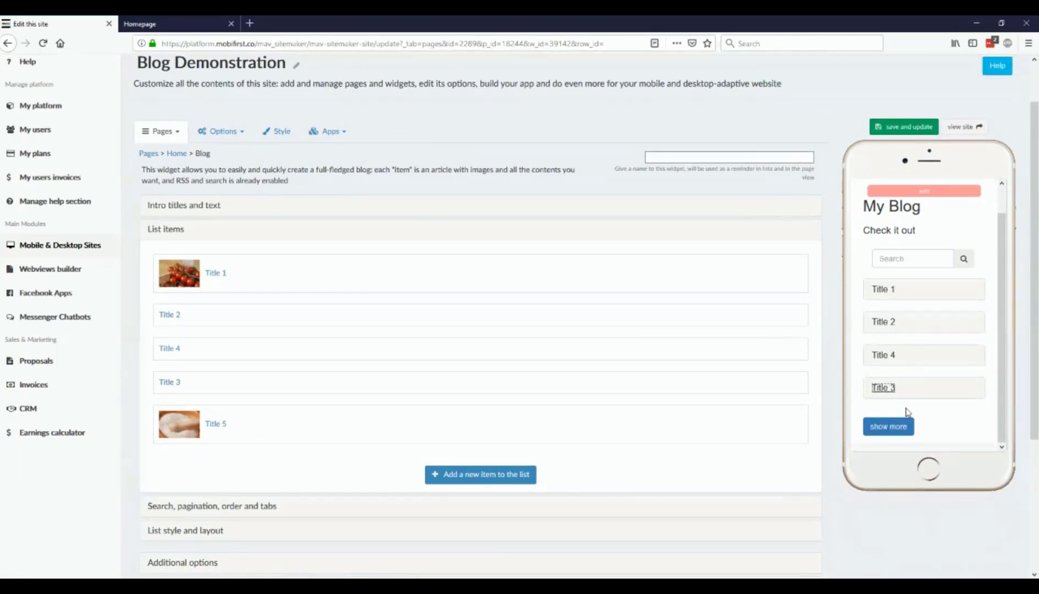
# - Review the widget's additional options together with its list style and layout settings
pyautogui.scroll(-3, 268, 473)
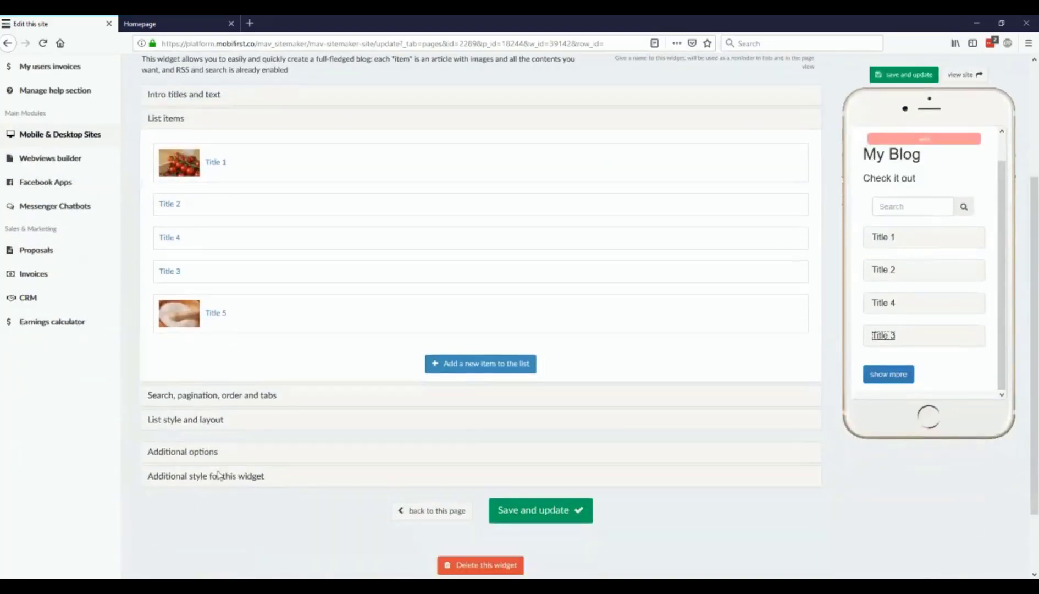
pyautogui.click(190, 453)
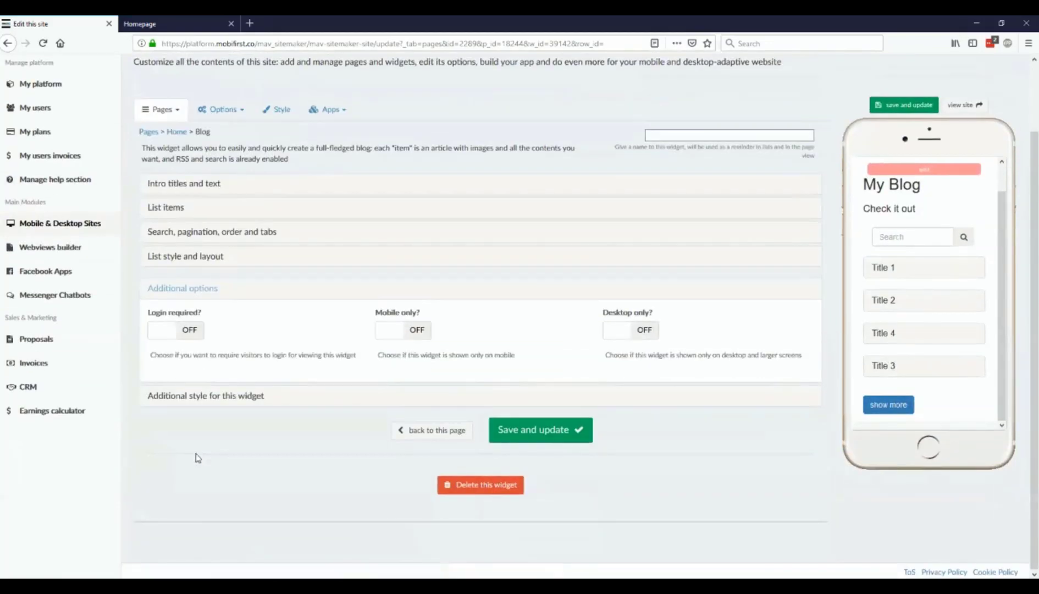
pyautogui.click(189, 256)
pyautogui.scroll(-4, 220, 303)
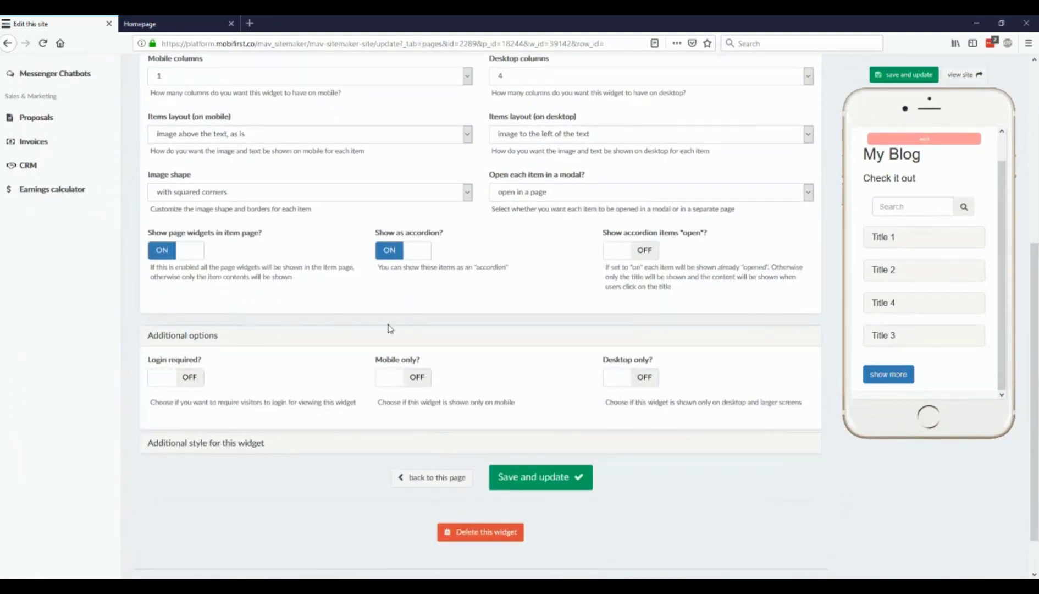
pyautogui.scroll(1, 388, 328)
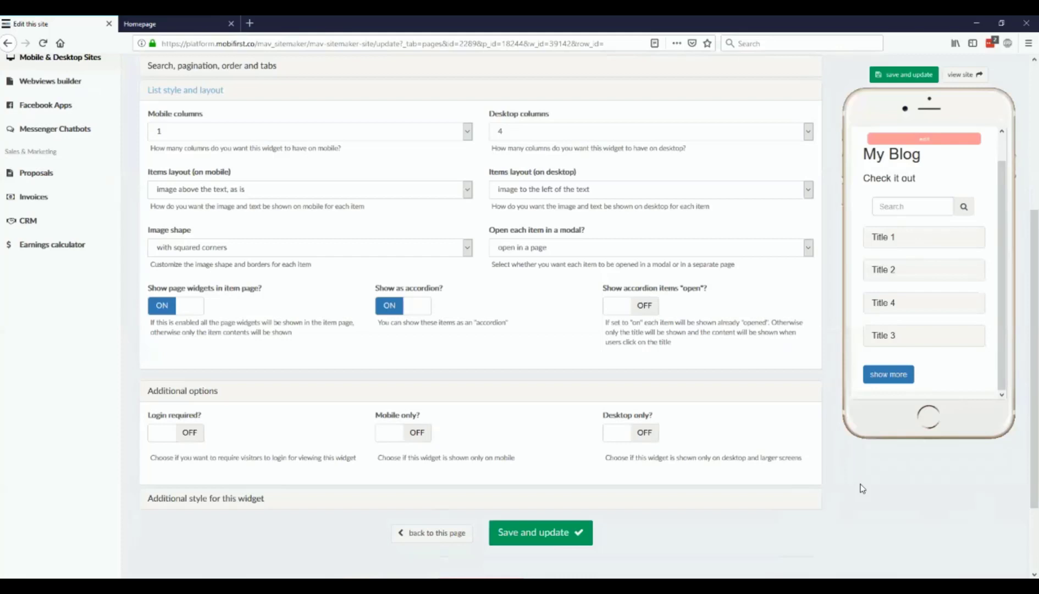
# - Review the widget's intro titles and text, and show its list of blog items
pyautogui.scroll(5, 348, 320)
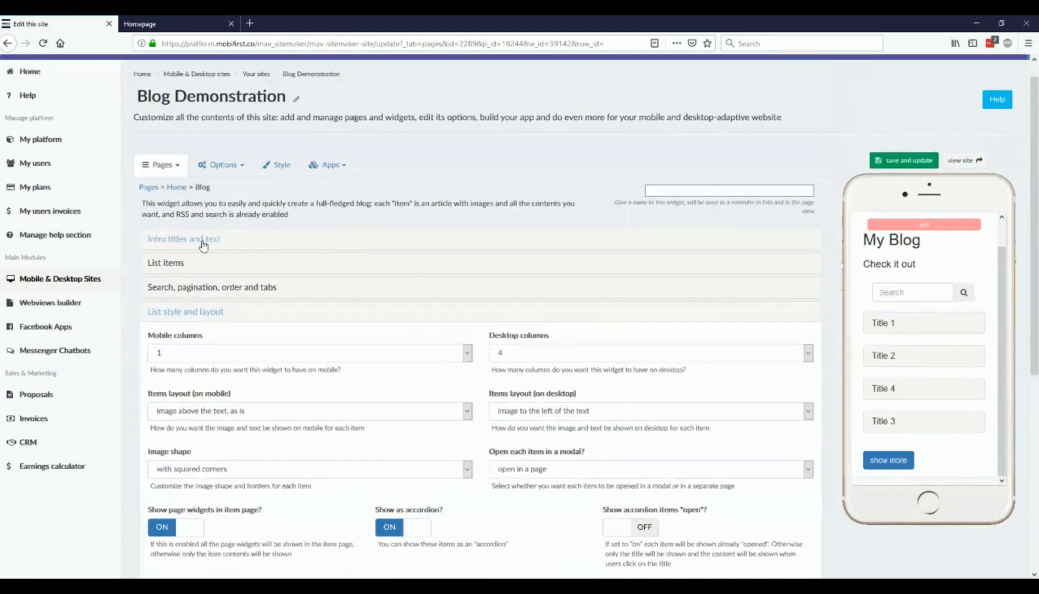
pyautogui.click(203, 242)
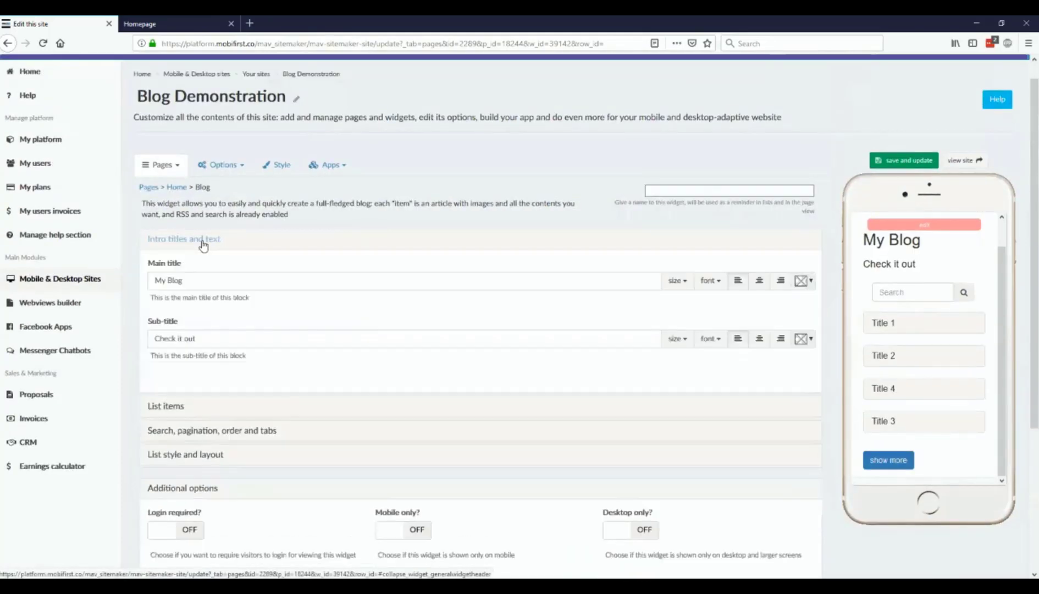
pyautogui.click(178, 408)
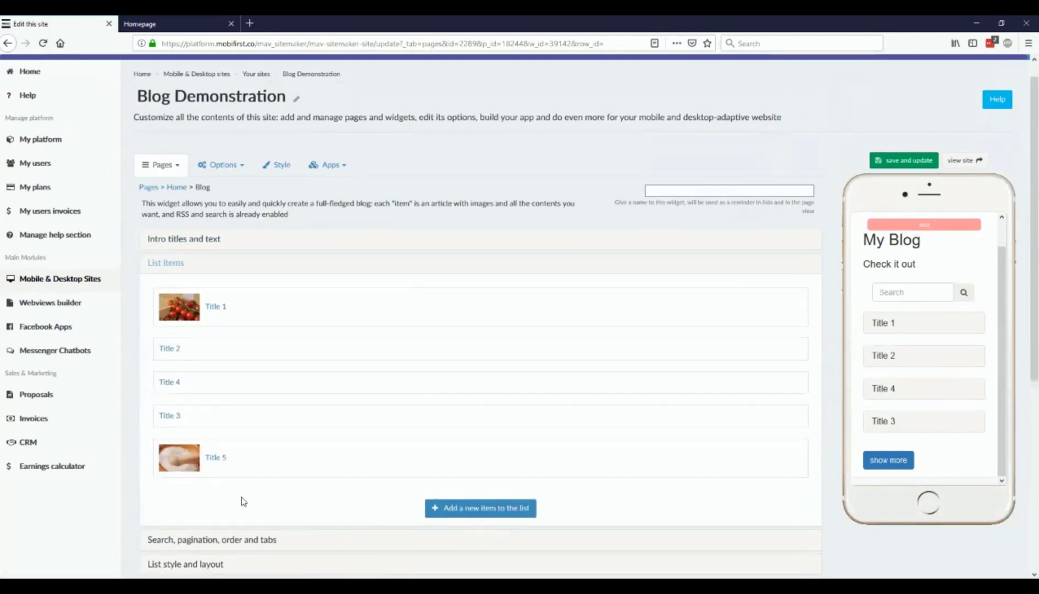